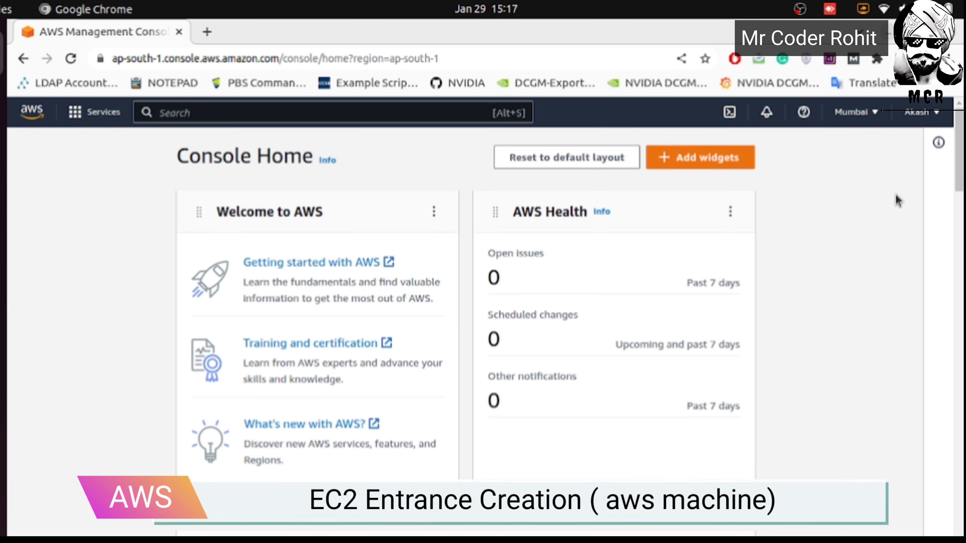
{"action": "left_click", "coordinate": [933, 113]}
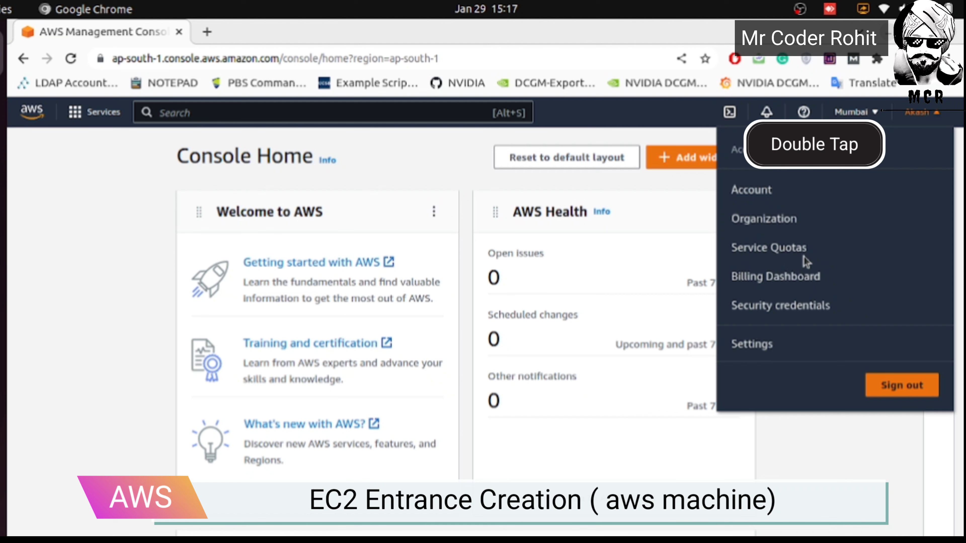
{"action": "left_click", "coordinate": [803, 438]}
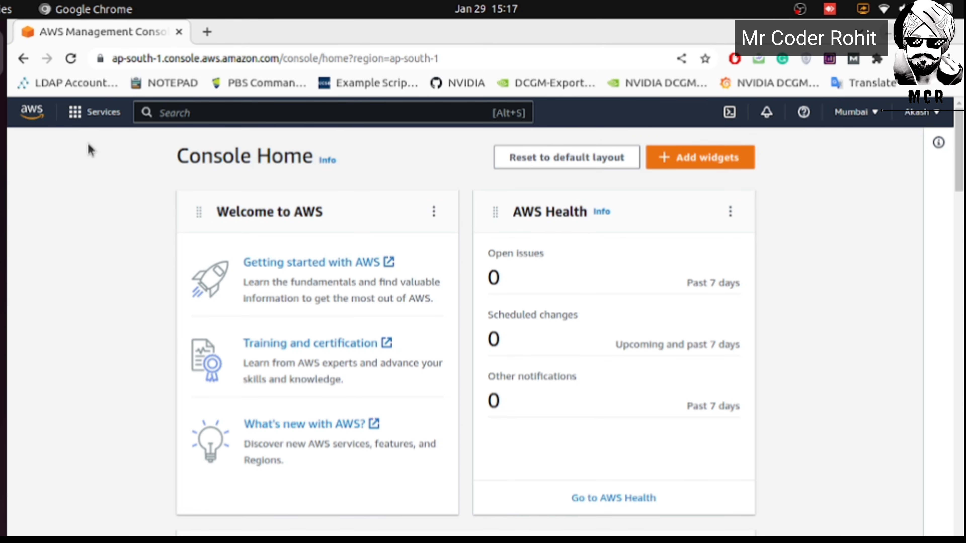
Step: Open the EC2 service and go to its list of running instances
{"action": "left_click", "coordinate": [75, 118]}
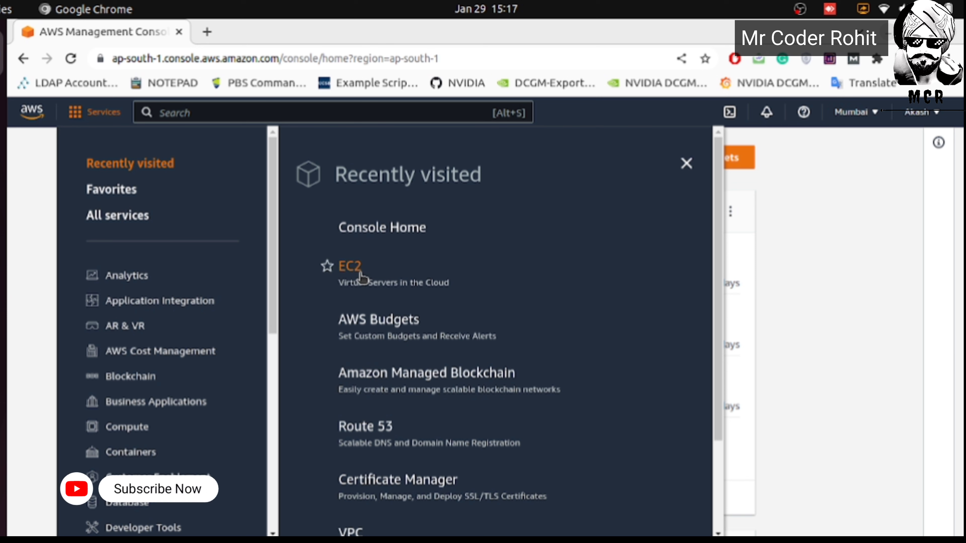
{"action": "left_click", "coordinate": [352, 267]}
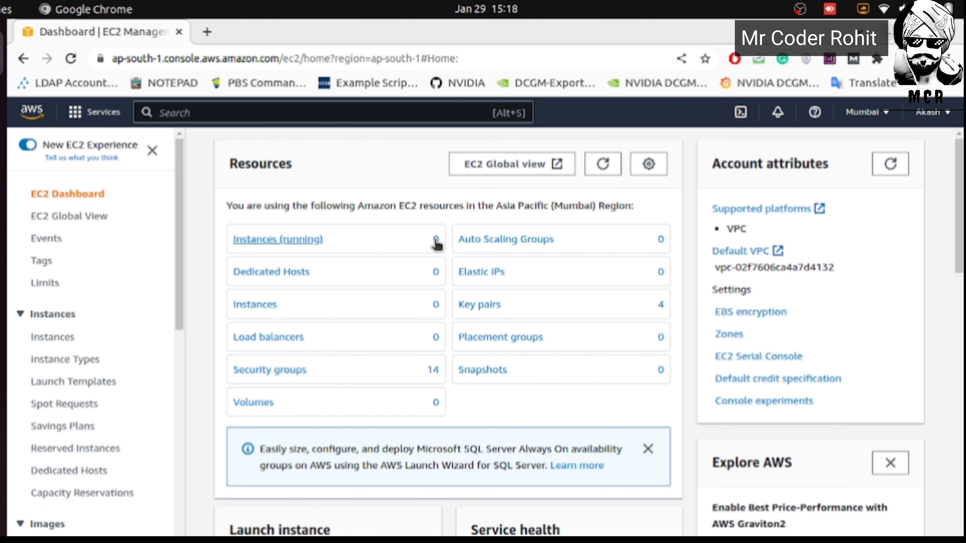
{"action": "left_click", "coordinate": [286, 245]}
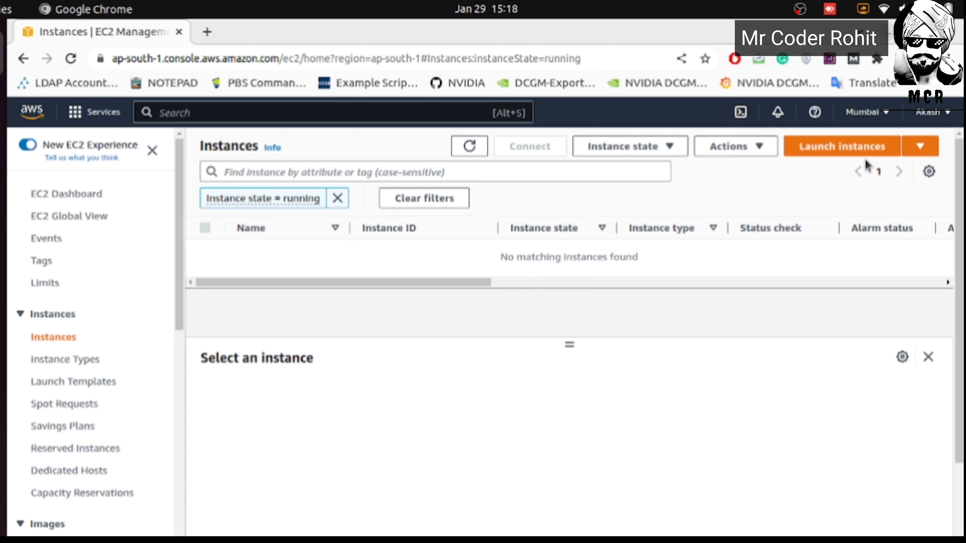
Step: Start launching a new EC2 instance and name it "Test Server of EC-2"
{"action": "left_click", "coordinate": [833, 151]}
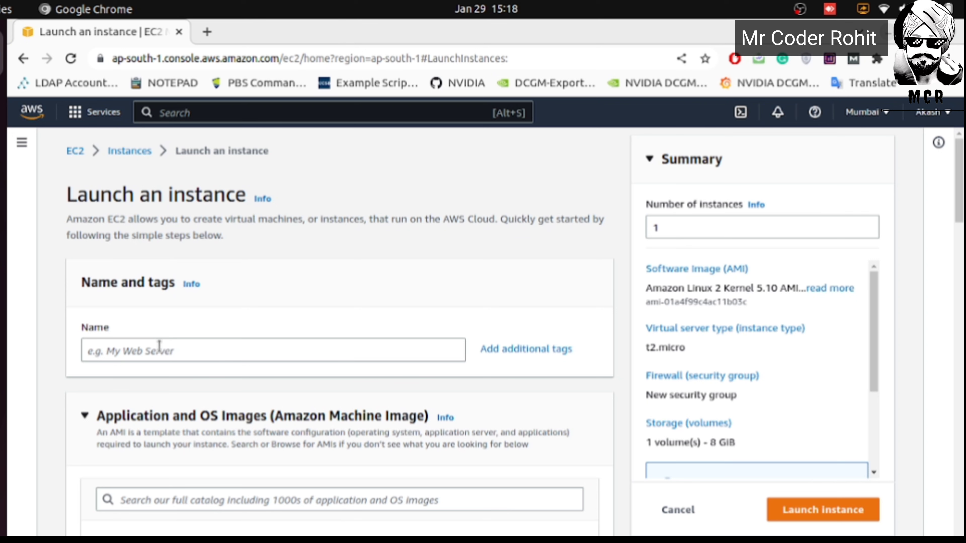
{"action": "left_click", "coordinate": [148, 350]}
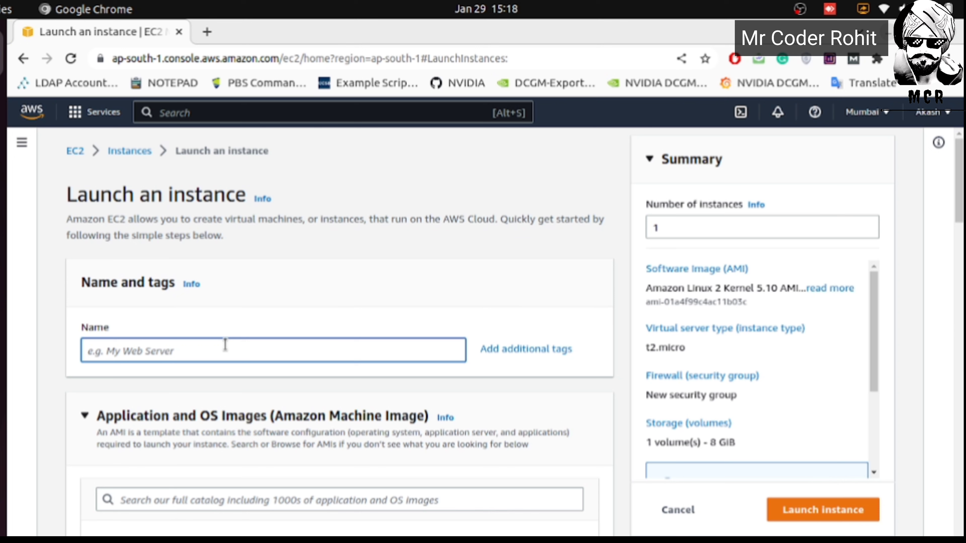
{"action": "type", "text": "Test Server of EC-2"}
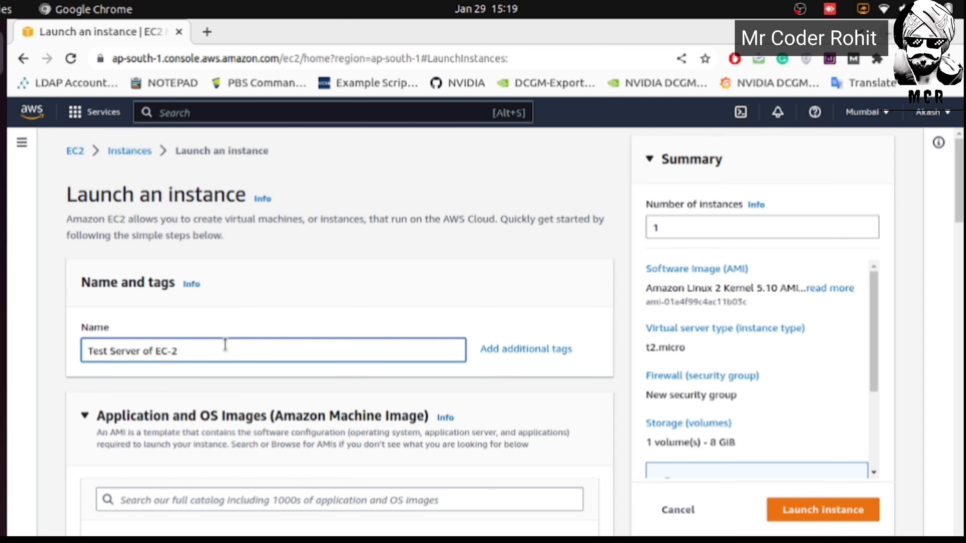
Step: Look through the operating systems offered in the Quick Start images for the new instance
{"action": "scroll", "coordinate": [225, 345], "scroll_direction": "down", "scroll_amount": 3}
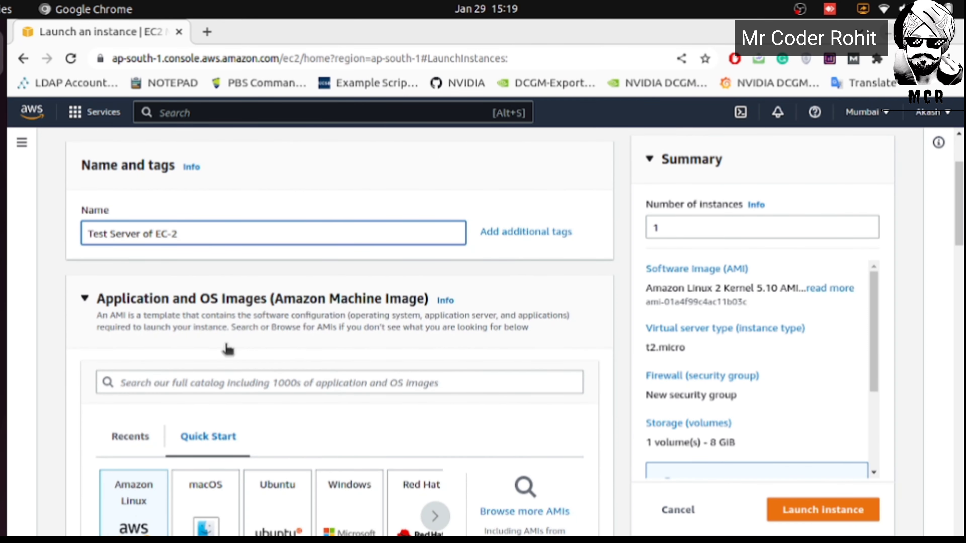
{"action": "scroll", "coordinate": [228, 349], "scroll_direction": "down", "scroll_amount": 3}
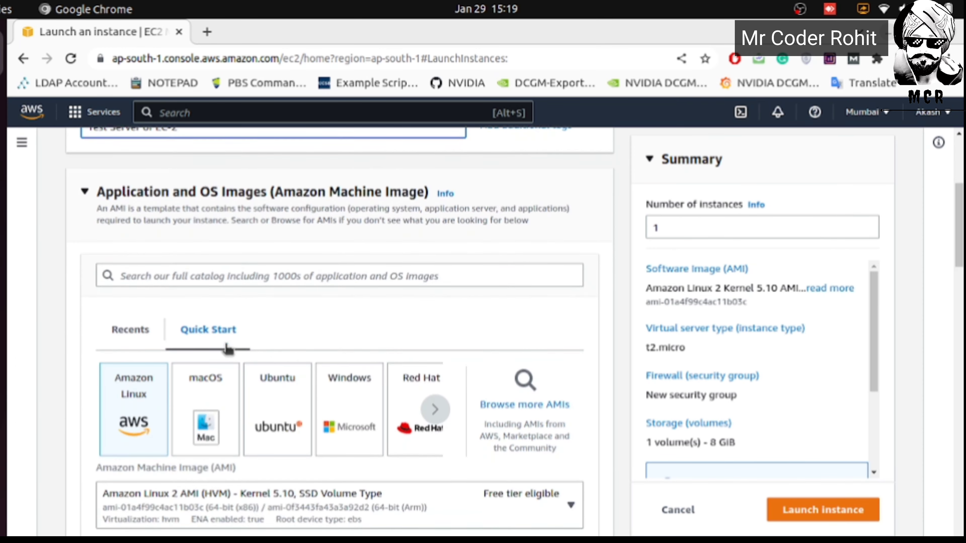
{"action": "scroll", "coordinate": [227, 348], "scroll_direction": "down", "scroll_amount": 2}
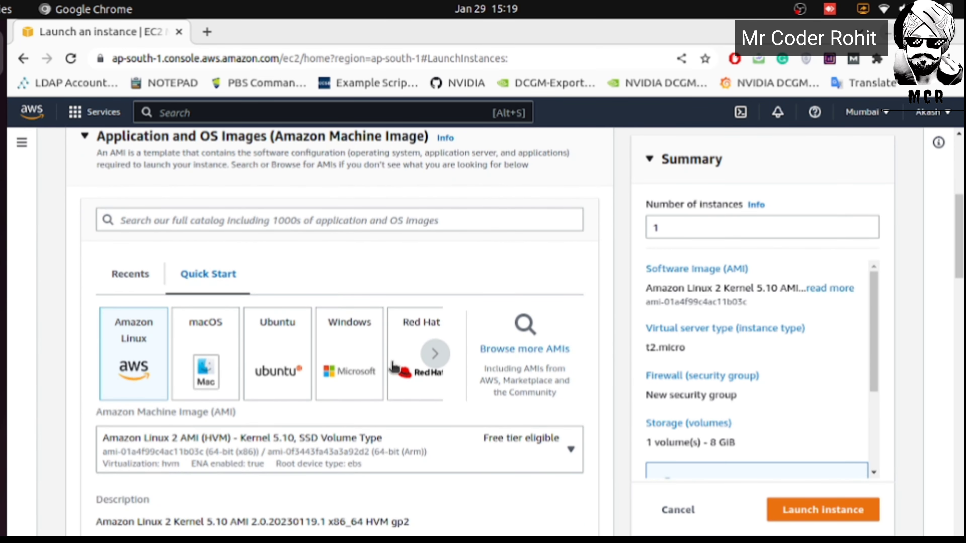
{"action": "left_click", "coordinate": [435, 354]}
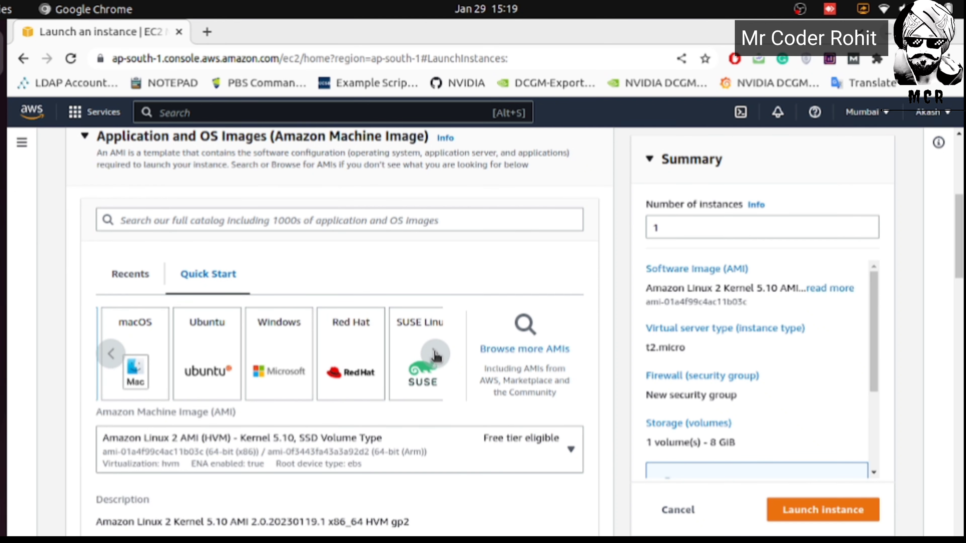
{"action": "left_click", "coordinate": [435, 353]}
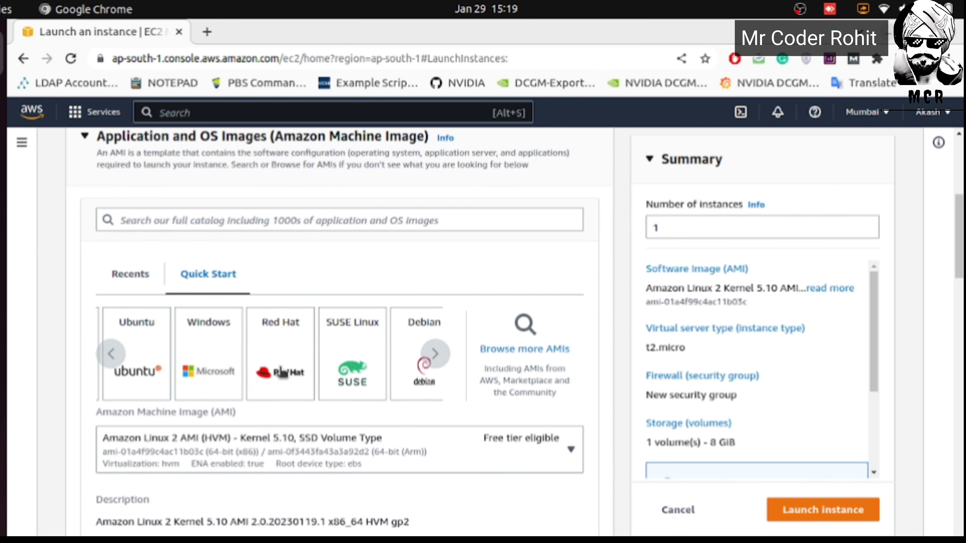
{"action": "left_click", "coordinate": [435, 353]}
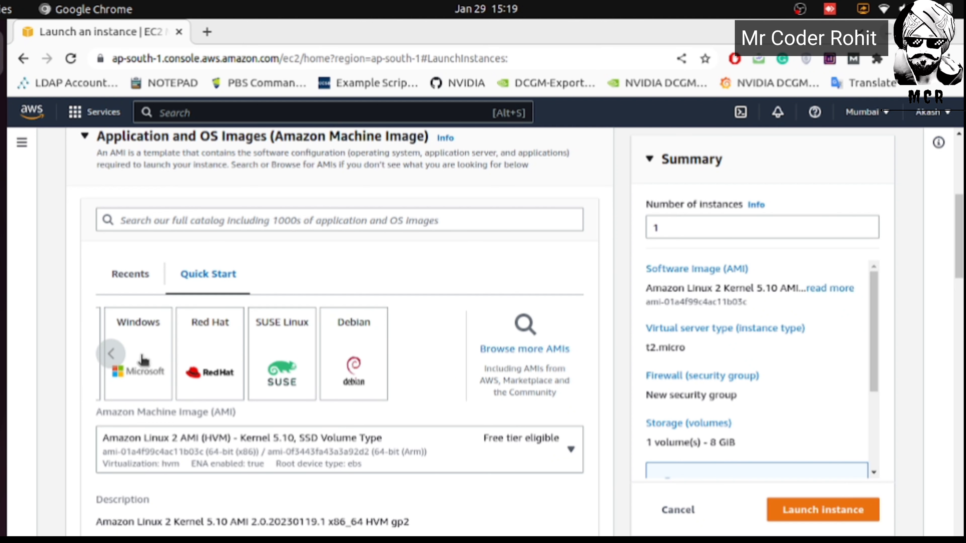
{"action": "left_click", "coordinate": [110, 357]}
{"action": "left_click", "coordinate": [109, 359]}
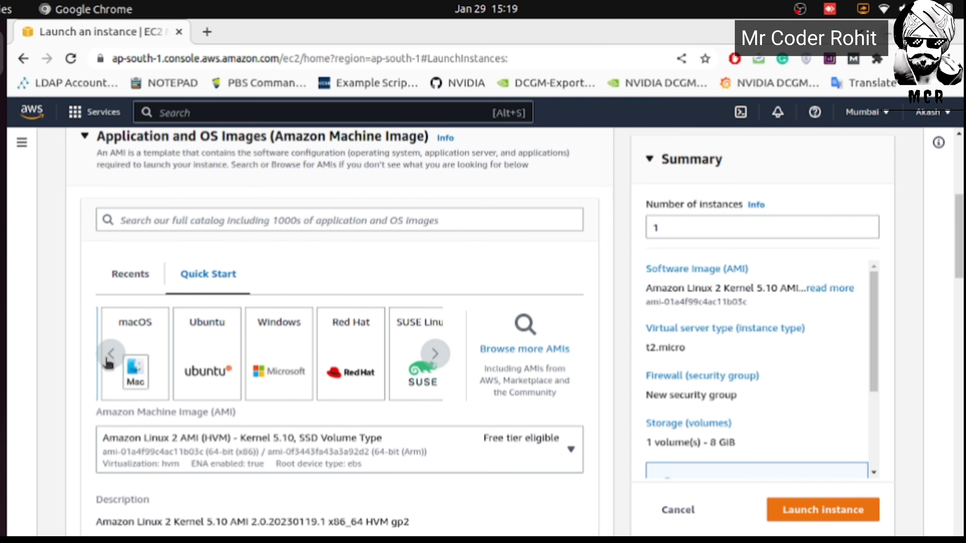
{"action": "left_click", "coordinate": [110, 359]}
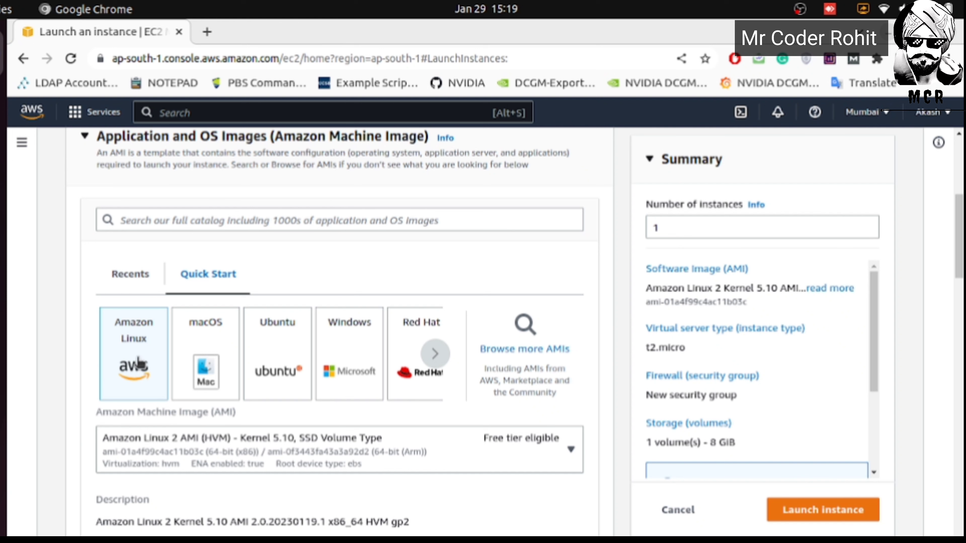
Step: Choose Amazon Linux 2 AMI (HVM) - Kernel 5.10, SSD Volume Type as the machine image and highlight its AMI ID
{"action": "left_click", "coordinate": [570, 450]}
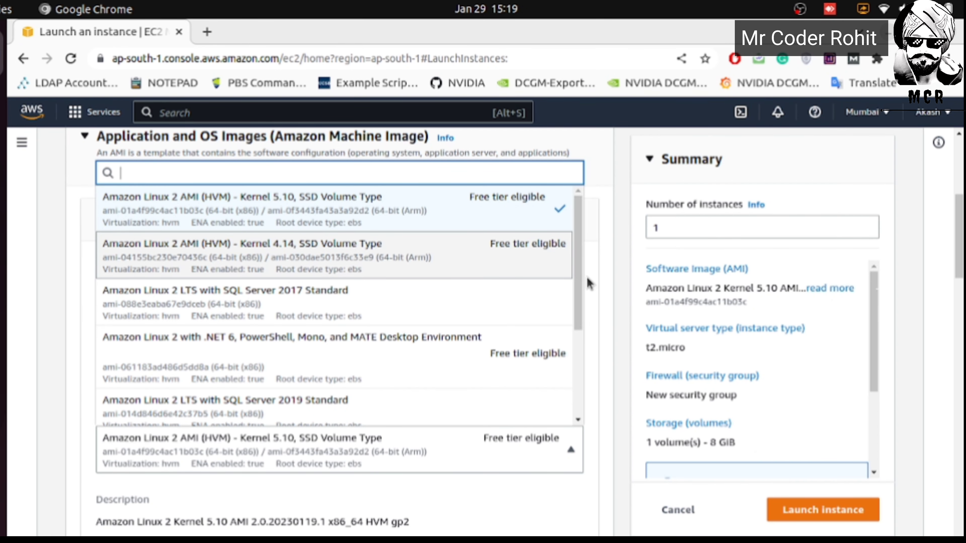
{"action": "scroll", "coordinate": [579, 290], "scroll_direction": "down", "scroll_amount": 3}
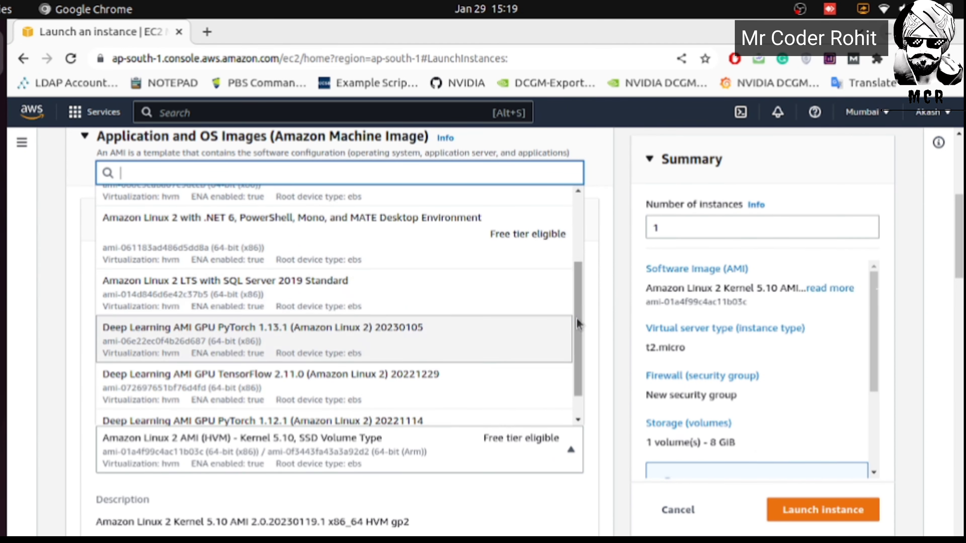
{"action": "left_click_drag", "start_coordinate": [580, 318], "coordinate": [575, 224]}
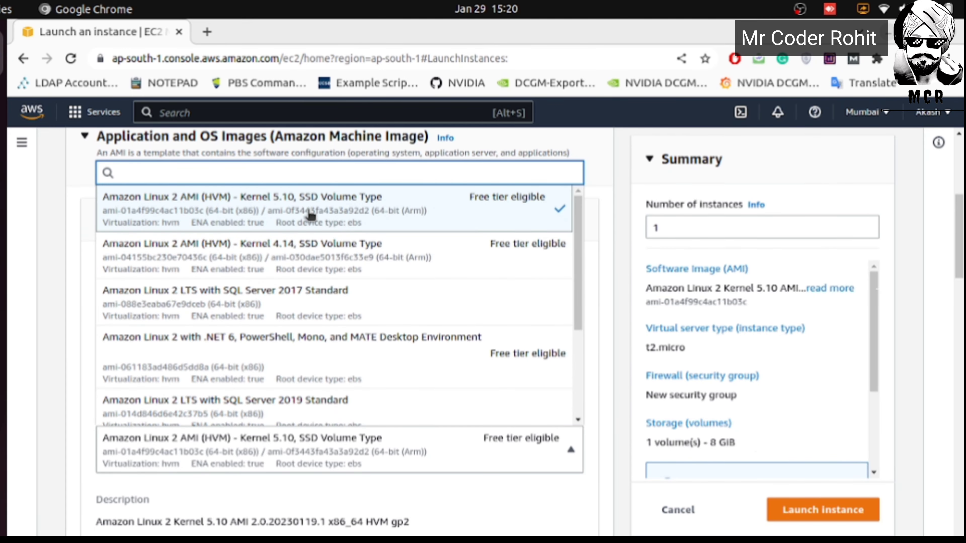
{"action": "left_click", "coordinate": [441, 208]}
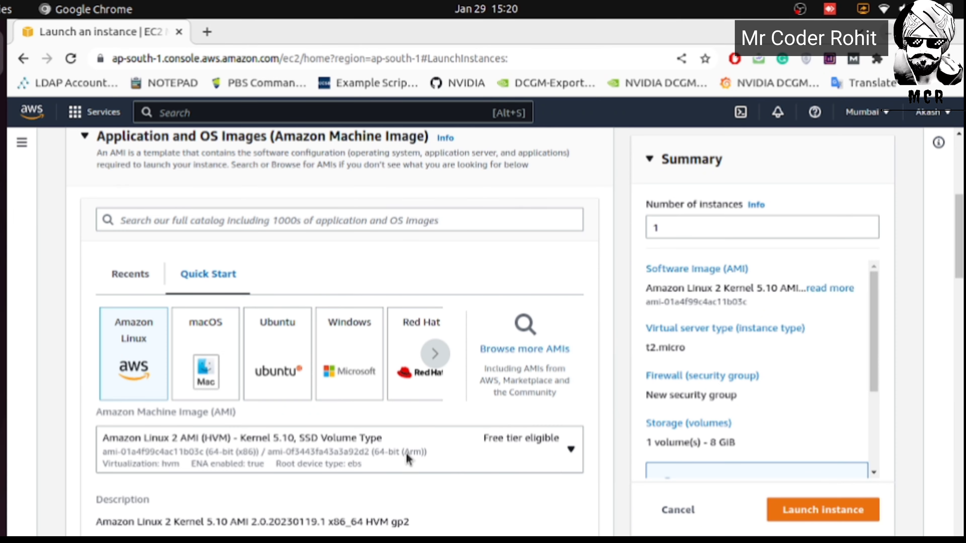
{"action": "scroll", "coordinate": [406, 458], "scroll_direction": "down", "scroll_amount": 3}
{"action": "scroll", "coordinate": [406, 458], "scroll_direction": "down", "scroll_amount": 1}
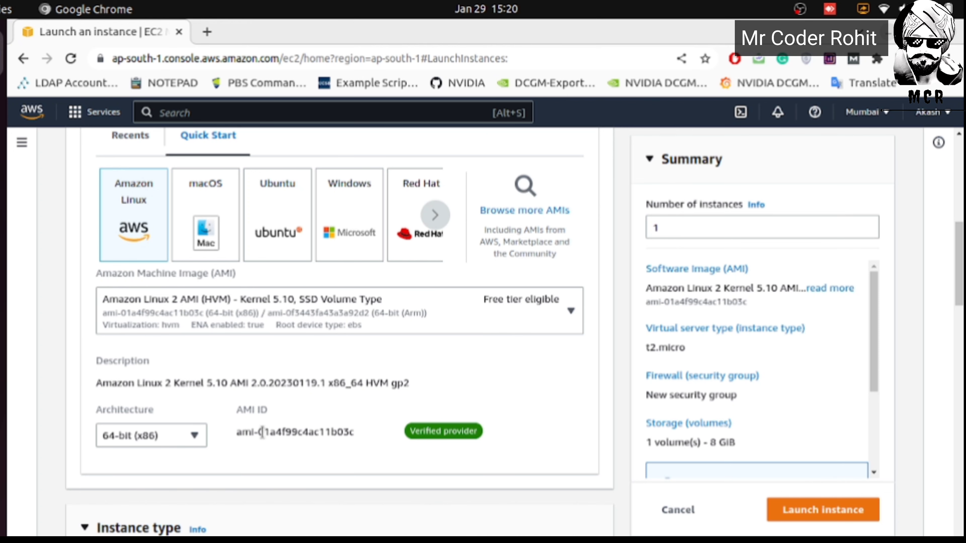
{"action": "left_click_drag", "start_coordinate": [262, 433], "coordinate": [353, 433]}
{"action": "scroll", "coordinate": [370, 442], "scroll_direction": "up", "scroll_amount": 2}
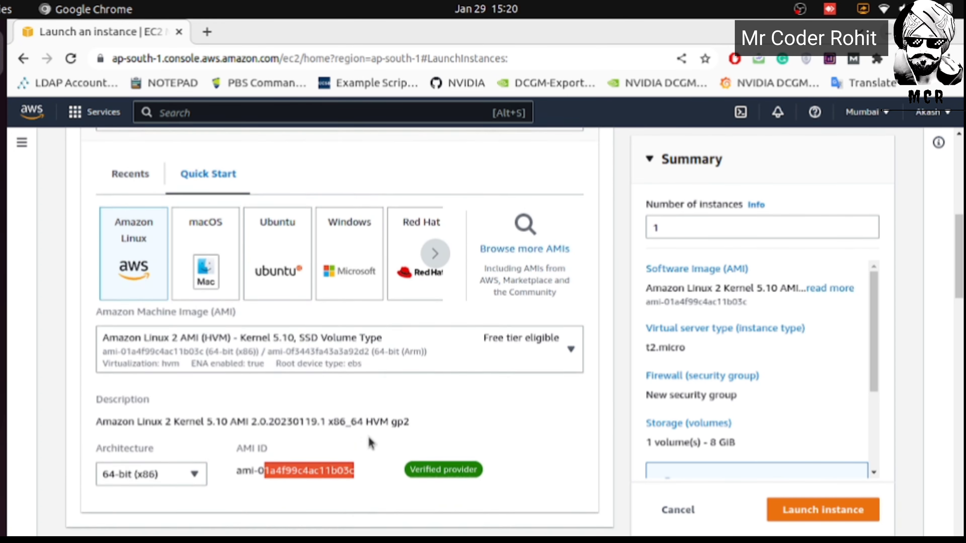
Step: Review the available instance types and choose the free tier eligible t2.micro
{"action": "scroll", "coordinate": [370, 441], "scroll_direction": "down", "scroll_amount": 10}
{"action": "left_click", "coordinate": [461, 412]}
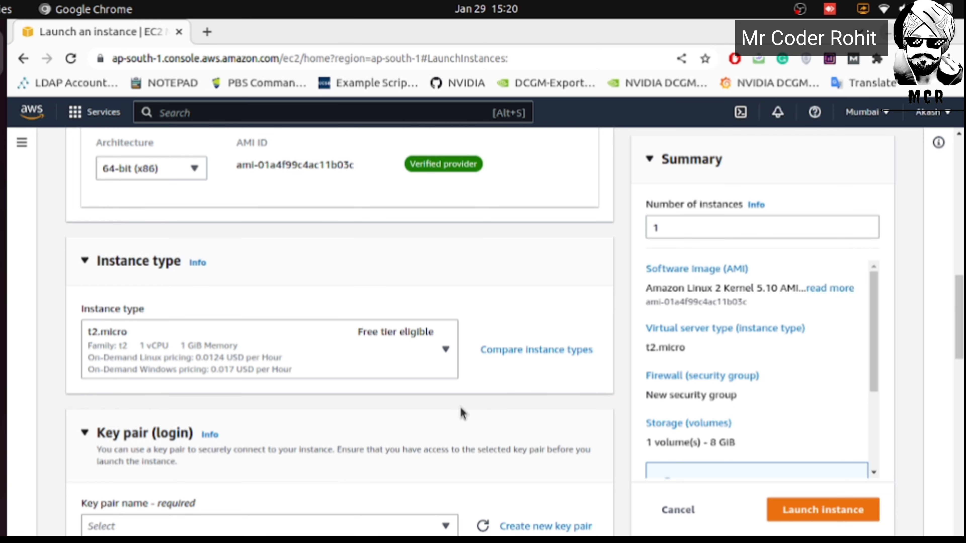
{"action": "scroll", "coordinate": [330, 382], "scroll_direction": "down", "scroll_amount": 3}
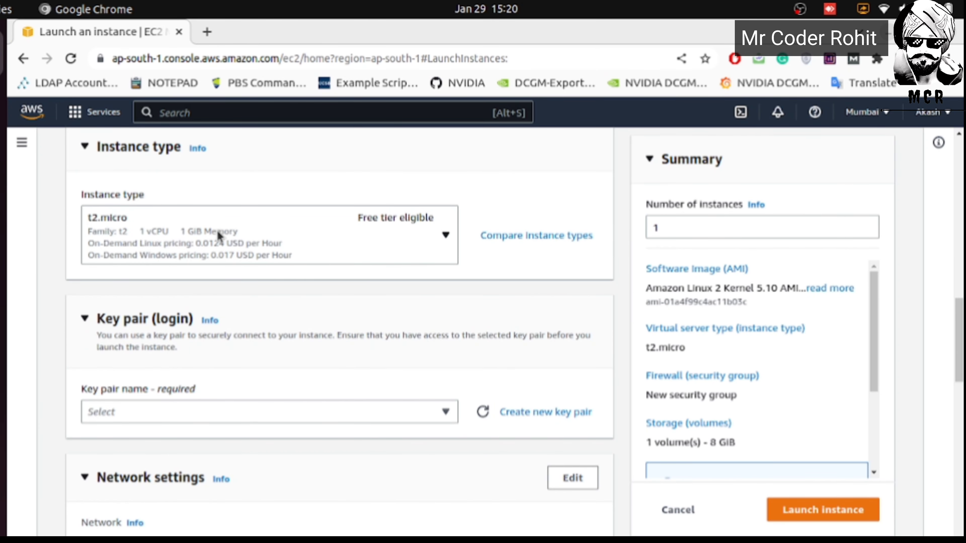
{"action": "left_click", "coordinate": [443, 239]}
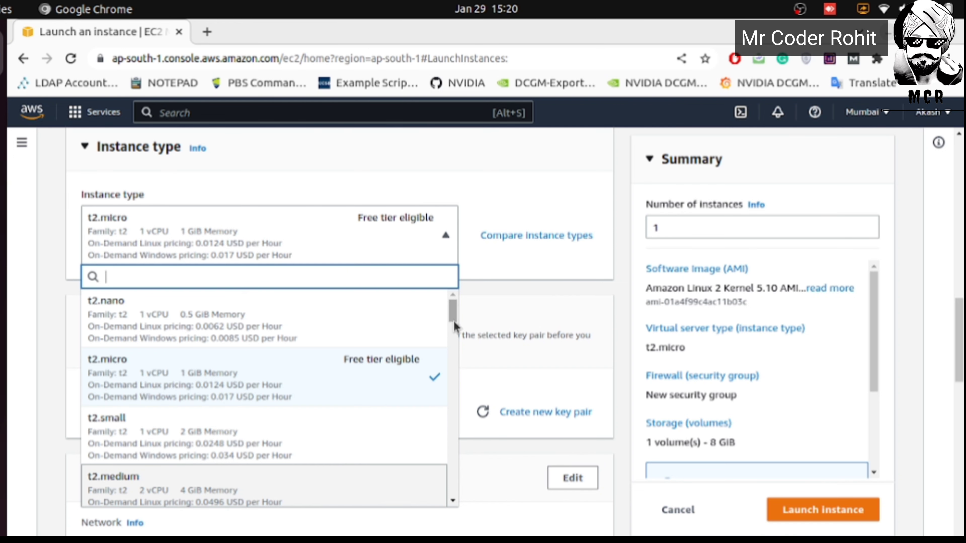
{"action": "mouse_move", "coordinate": [453, 313]}
{"action": "left_mouse_down"}
{"action": "mouse_move", "coordinate": [459, 343]}
{"action": "mouse_move", "coordinate": [453, 308]}
{"action": "left_mouse_up"}
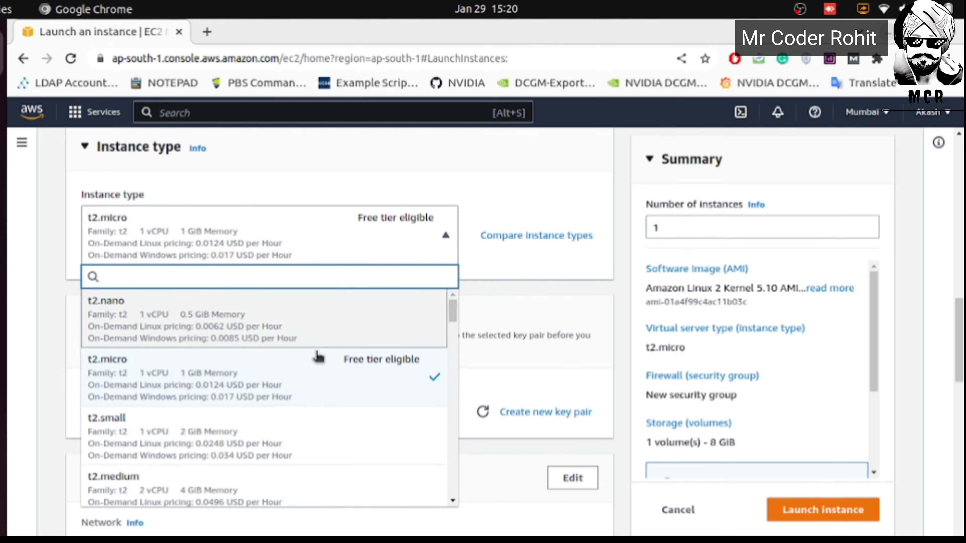
{"action": "left_click", "coordinate": [281, 379]}
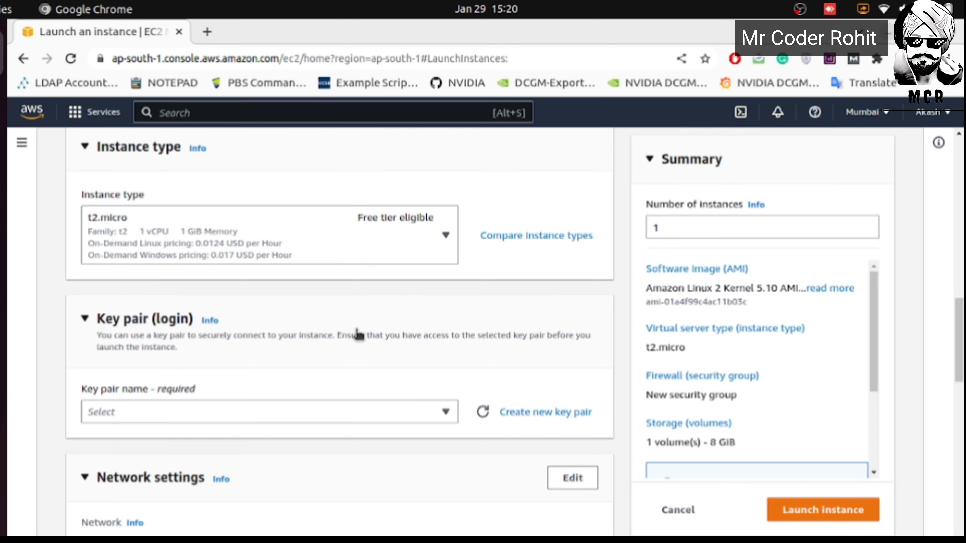
Step: Check the existing key pairs available for logging in to the instance
{"action": "scroll", "coordinate": [358, 334], "scroll_direction": "down", "scroll_amount": 1}
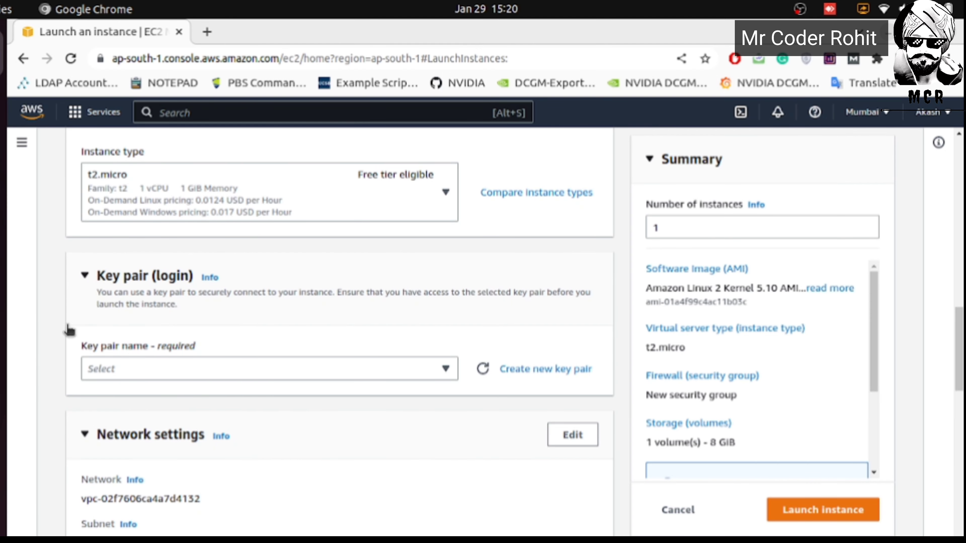
{"action": "left_click", "coordinate": [446, 369]}
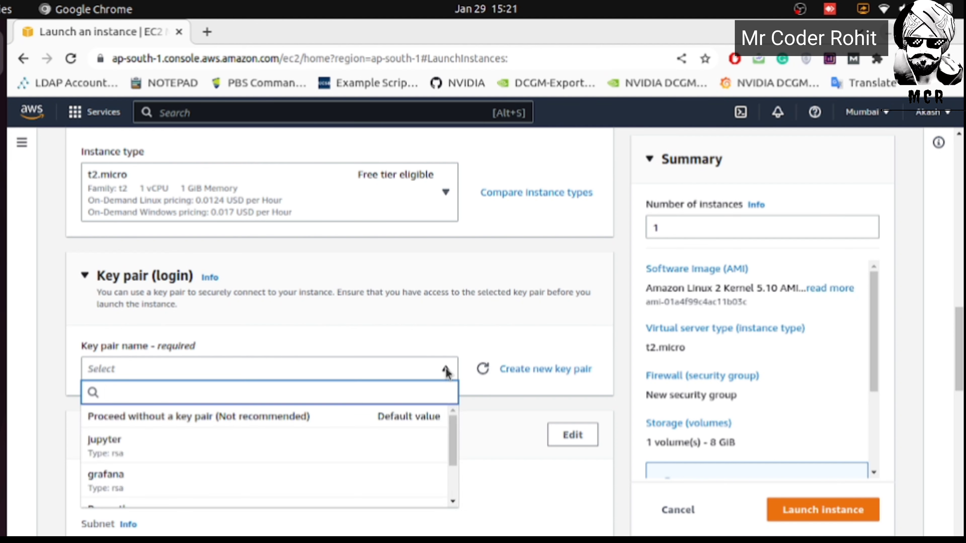
{"action": "left_click", "coordinate": [446, 369]}
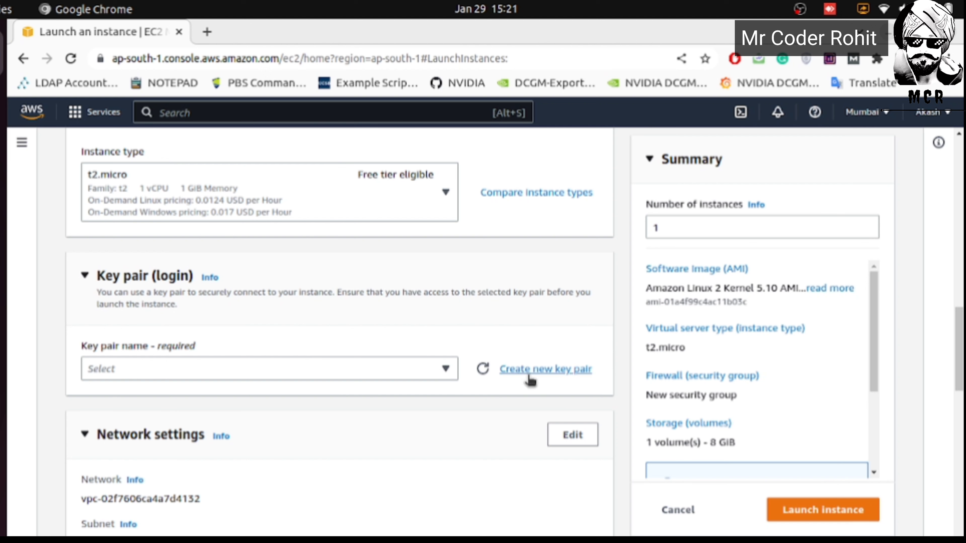
Step: Create a new RSA key pair named test-ec2 in .pem format and check the downloaded key file's options
{"action": "left_click", "coordinate": [578, 370]}
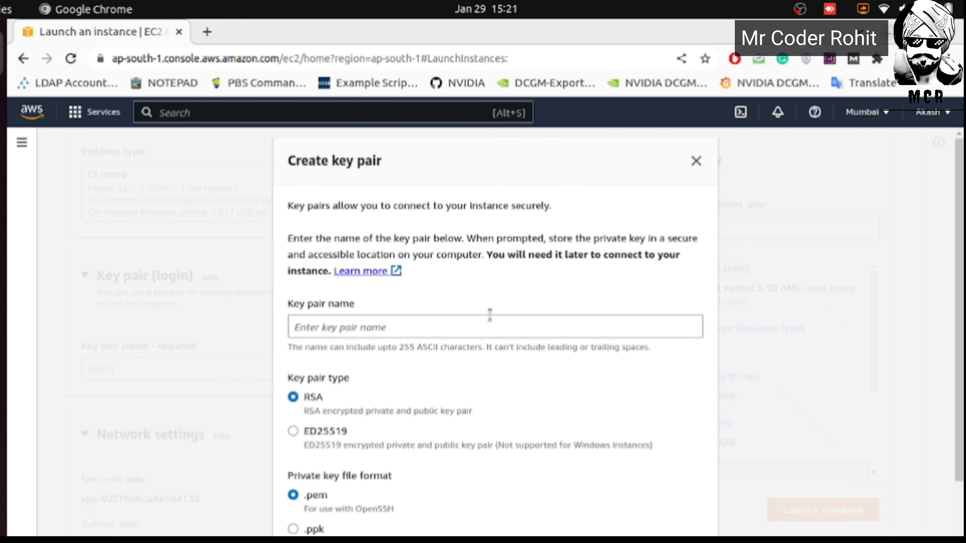
{"action": "scroll", "coordinate": [515, 294], "scroll_direction": "down", "scroll_amount": 3}
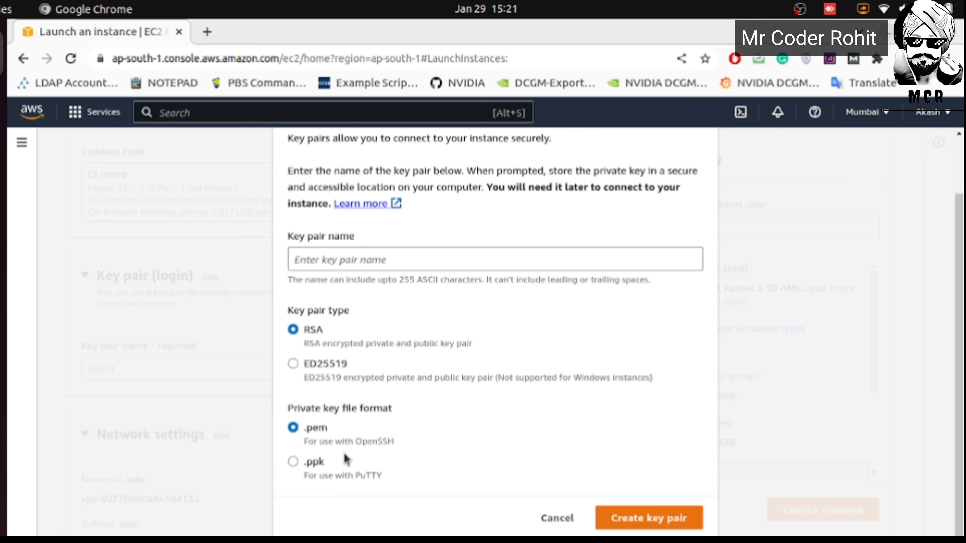
{"action": "left_click", "coordinate": [294, 463]}
{"action": "left_click", "coordinate": [295, 429]}
{"action": "left_click", "coordinate": [388, 258]}
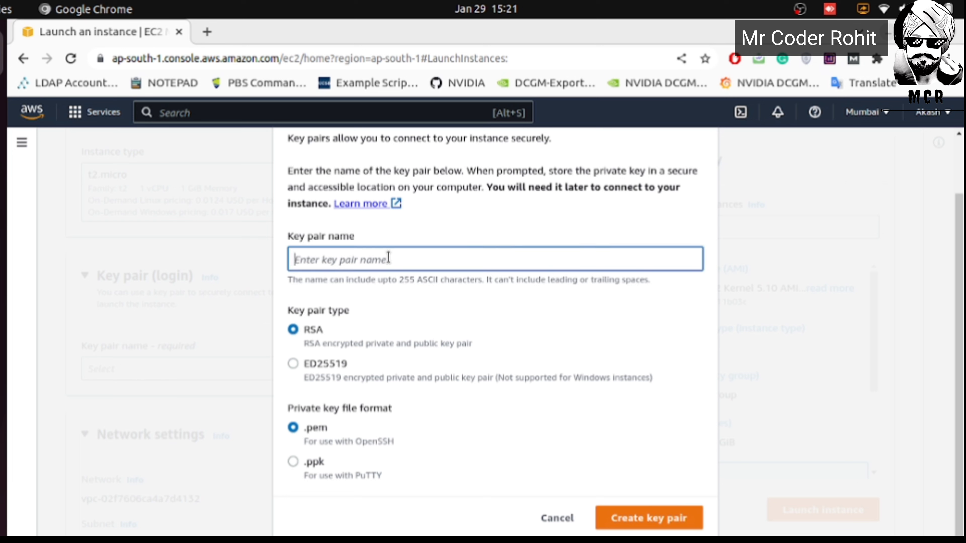
{"action": "type", "text": "test"}
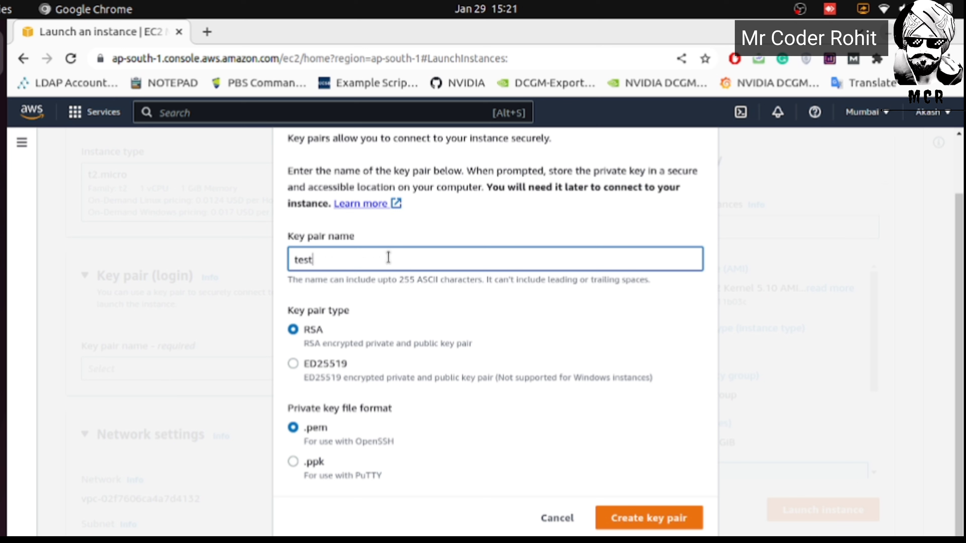
{"action": "type", "text": "-ec2"}
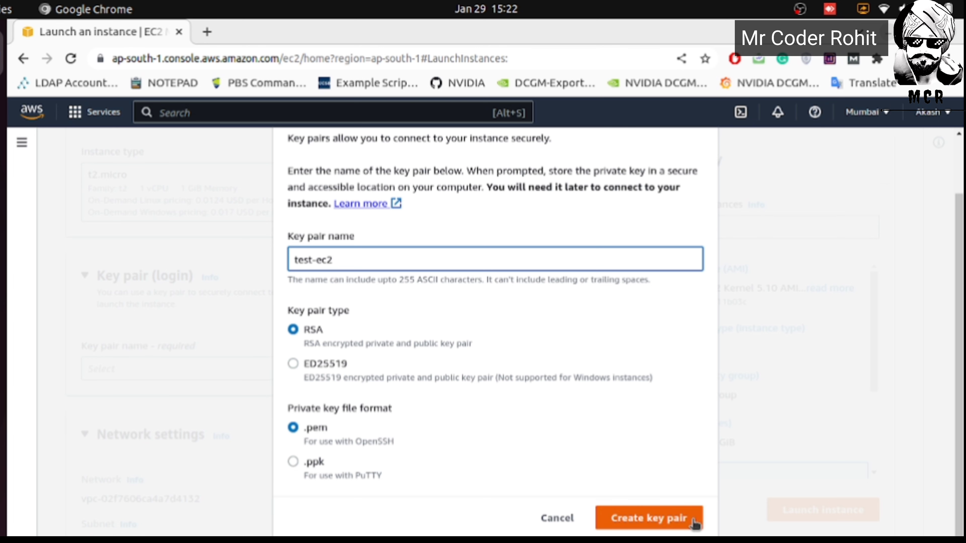
{"action": "left_click", "coordinate": [645, 524]}
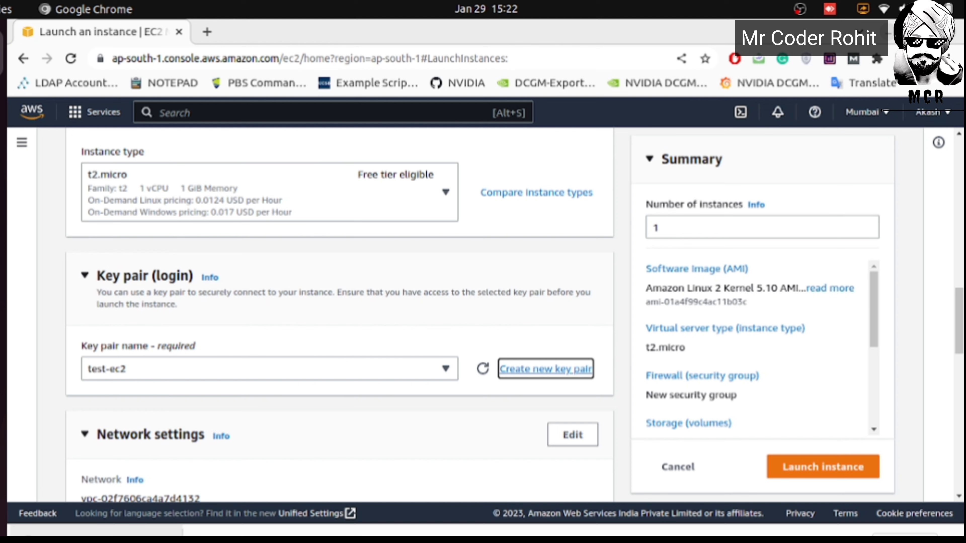
{"action": "left_click", "coordinate": [166, 535]}
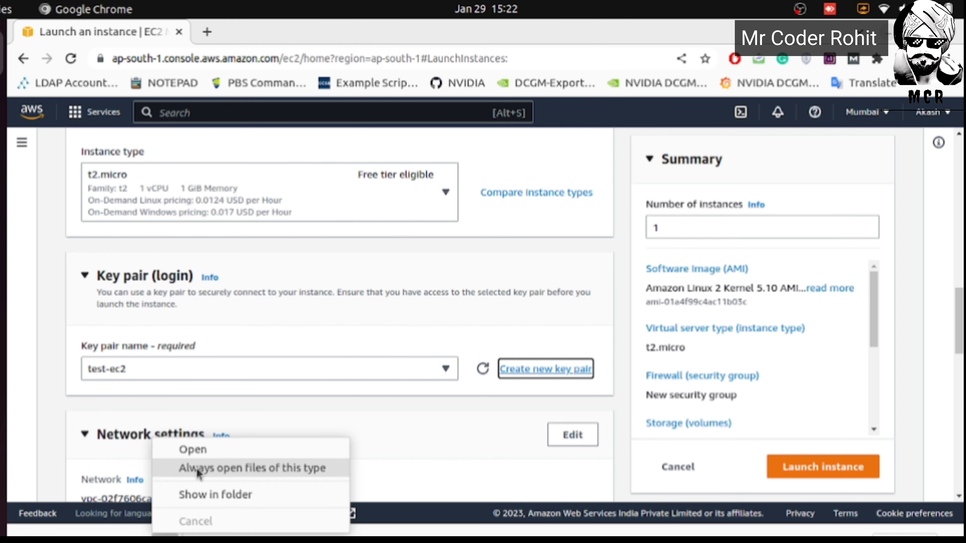
{"action": "left_click", "coordinate": [163, 535]}
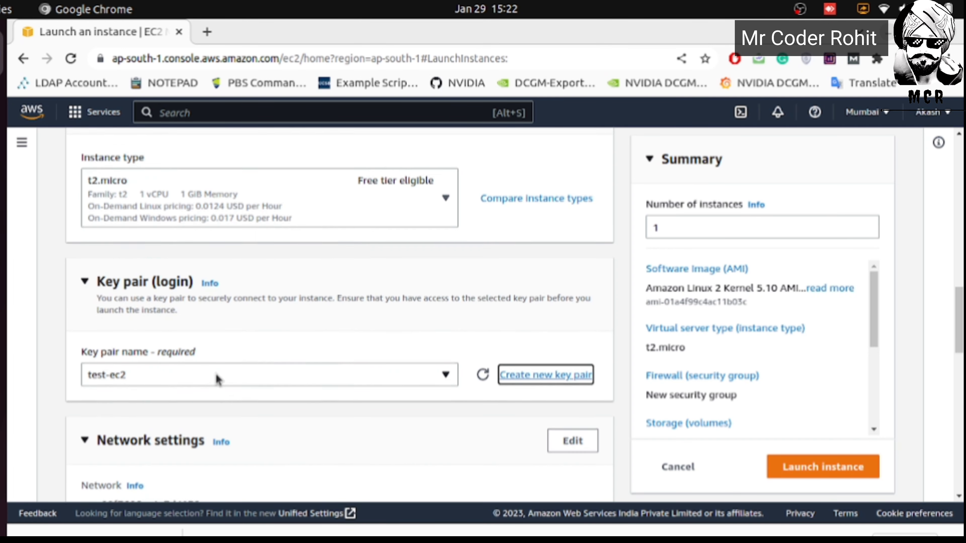
Step: Allow HTTPS and HTTP traffic from the internet in the new security group's firewall rules
{"action": "scroll", "coordinate": [215, 376], "scroll_direction": "down", "scroll_amount": 4}
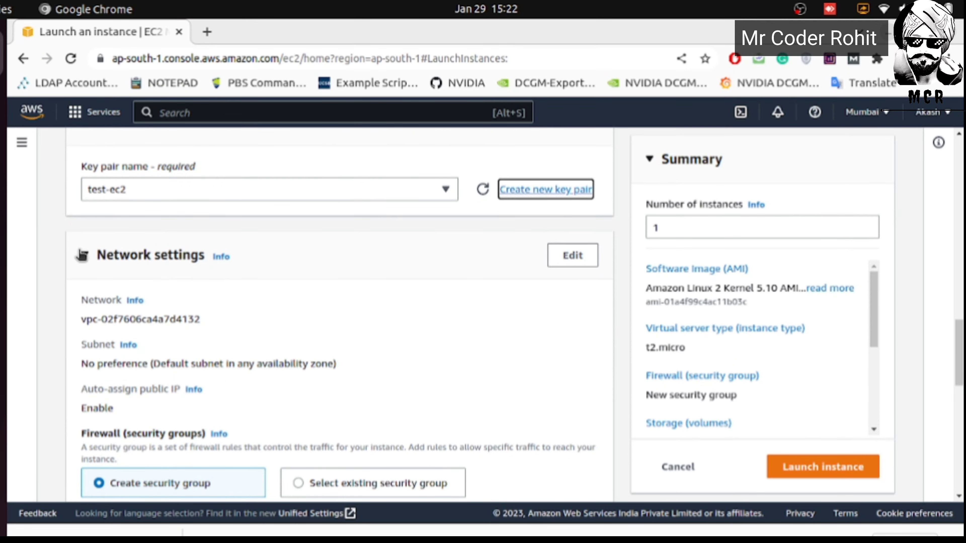
{"action": "scroll", "coordinate": [276, 299], "scroll_direction": "down", "scroll_amount": 2}
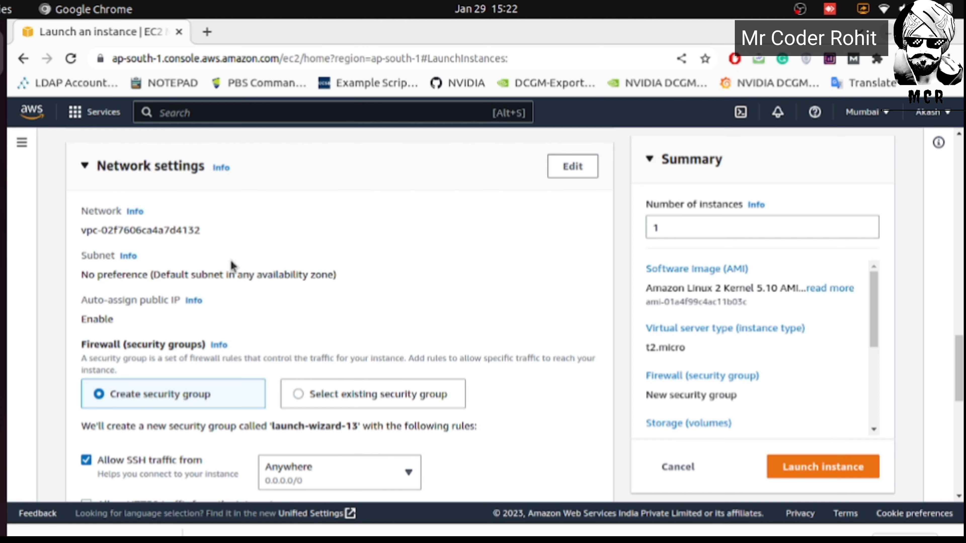
{"action": "scroll", "coordinate": [274, 289], "scroll_direction": "down", "scroll_amount": 1}
{"action": "scroll", "coordinate": [274, 289], "scroll_direction": "down", "scroll_amount": 1}
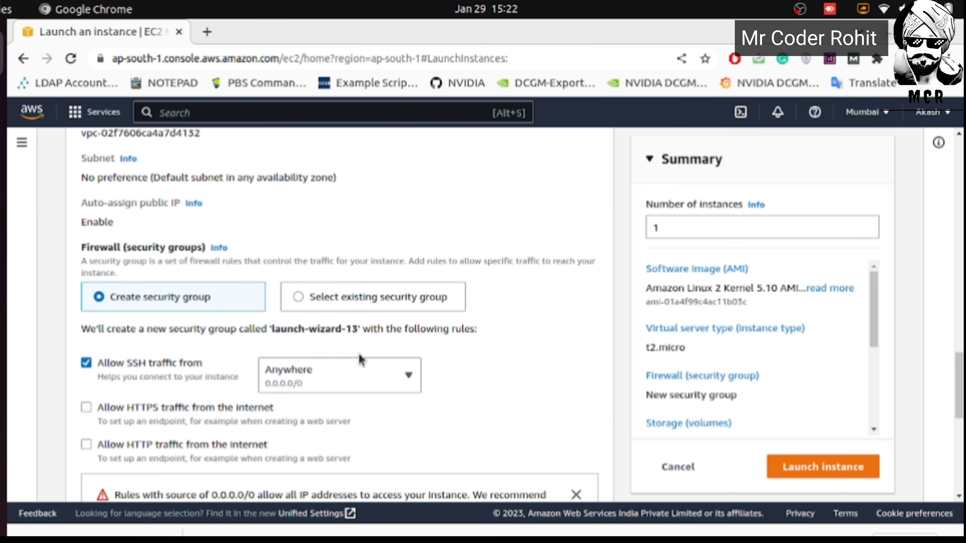
{"action": "scroll", "coordinate": [207, 330], "scroll_direction": "down", "scroll_amount": 1}
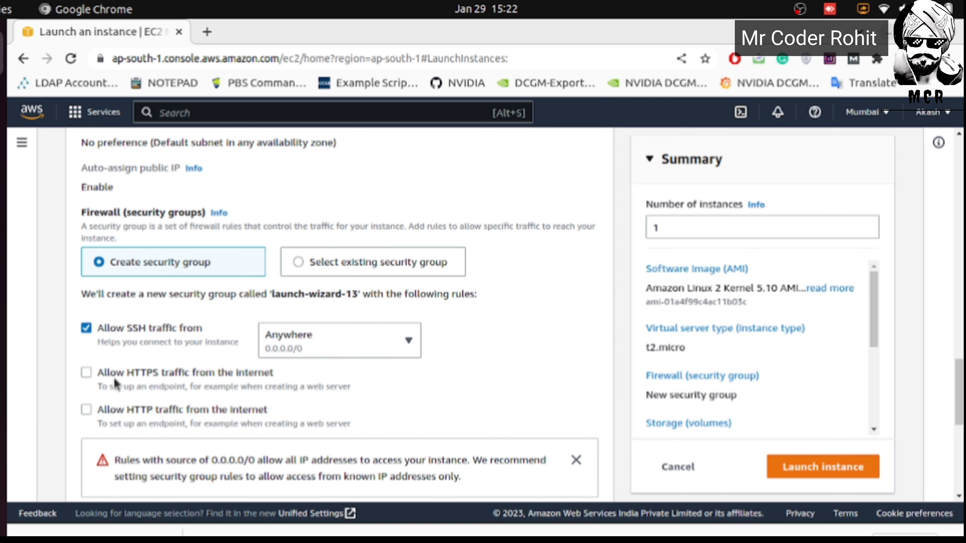
{"action": "left_click", "coordinate": [86, 373]}
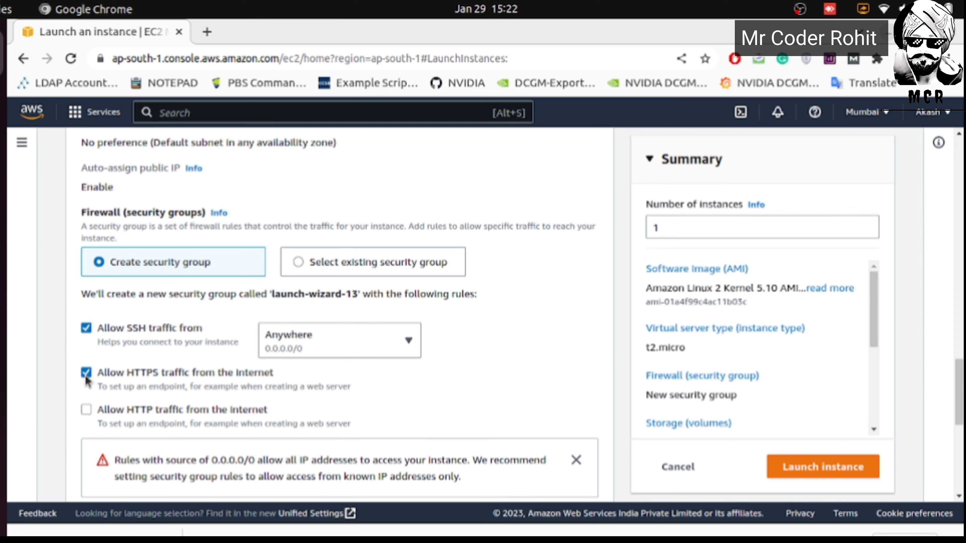
{"action": "left_click", "coordinate": [87, 412]}
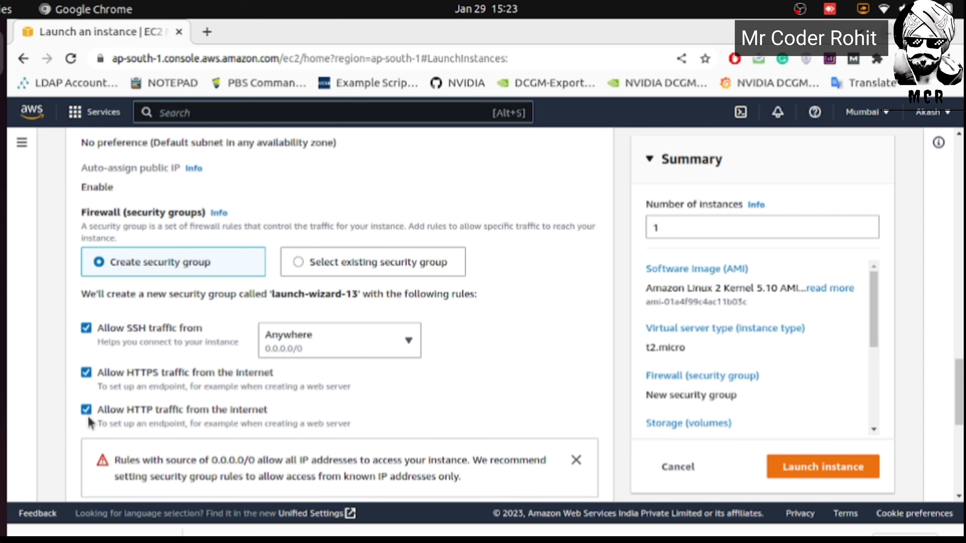
Step: Try a Custom source with its CIDR blocks for the SSH traffic rule and return the source to Anywhere
{"action": "left_click", "coordinate": [413, 339]}
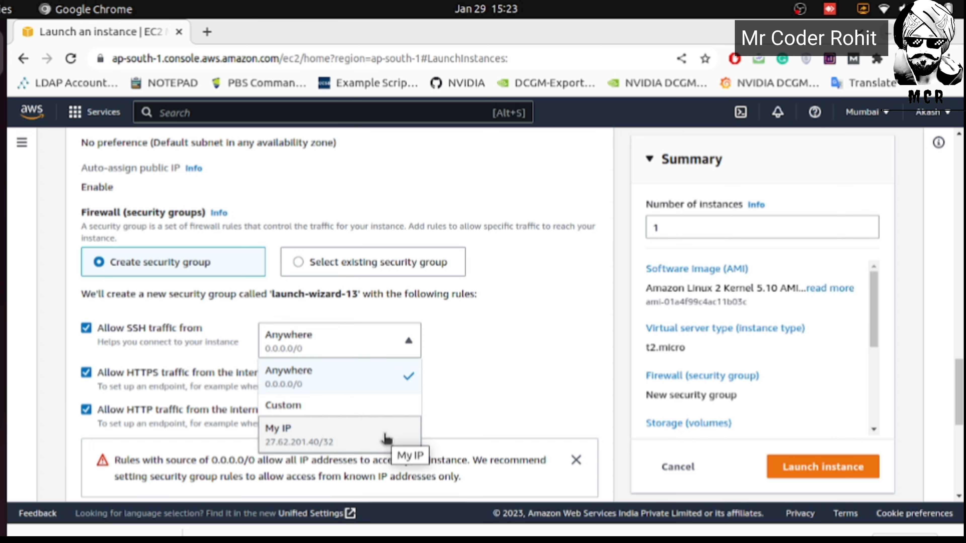
{"action": "left_click", "coordinate": [362, 407]}
{"action": "left_click", "coordinate": [346, 364]}
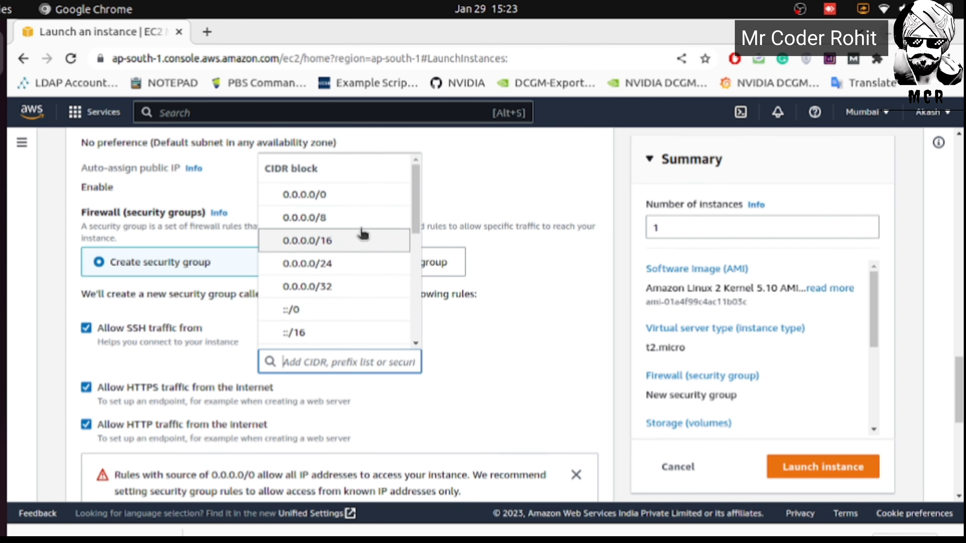
{"action": "left_click", "coordinate": [524, 372]}
{"action": "left_click", "coordinate": [394, 339]}
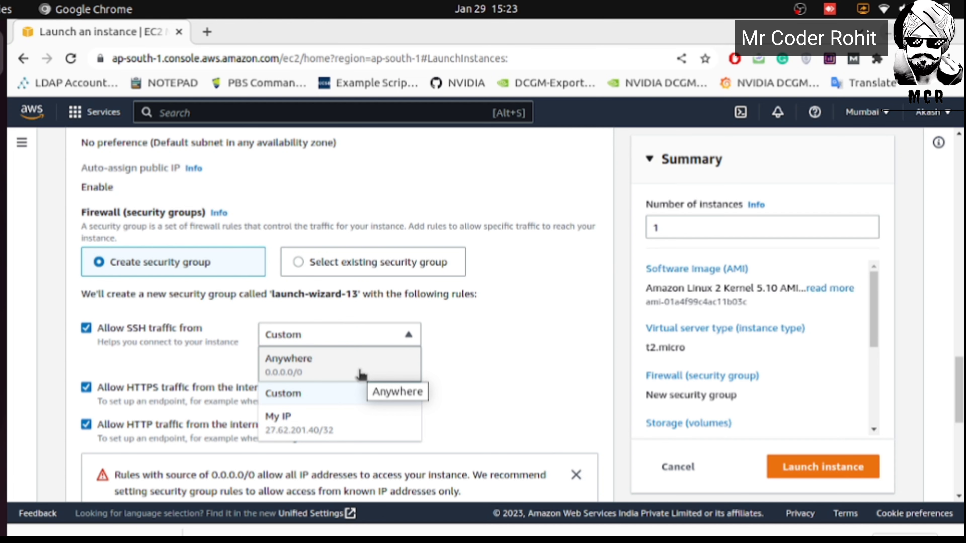
{"action": "left_click", "coordinate": [361, 374]}
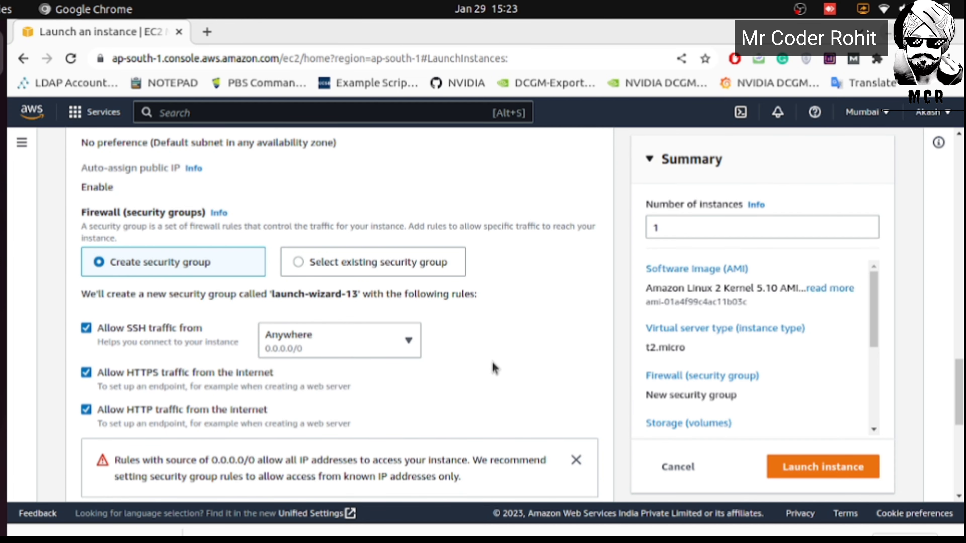
Step: Dismiss the security group warning about rules with source 0.0.0.0/0
{"action": "scroll", "coordinate": [493, 367], "scroll_direction": "down", "scroll_amount": 2}
{"action": "scroll", "coordinate": [494, 367], "scroll_direction": "down", "scroll_amount": 4}
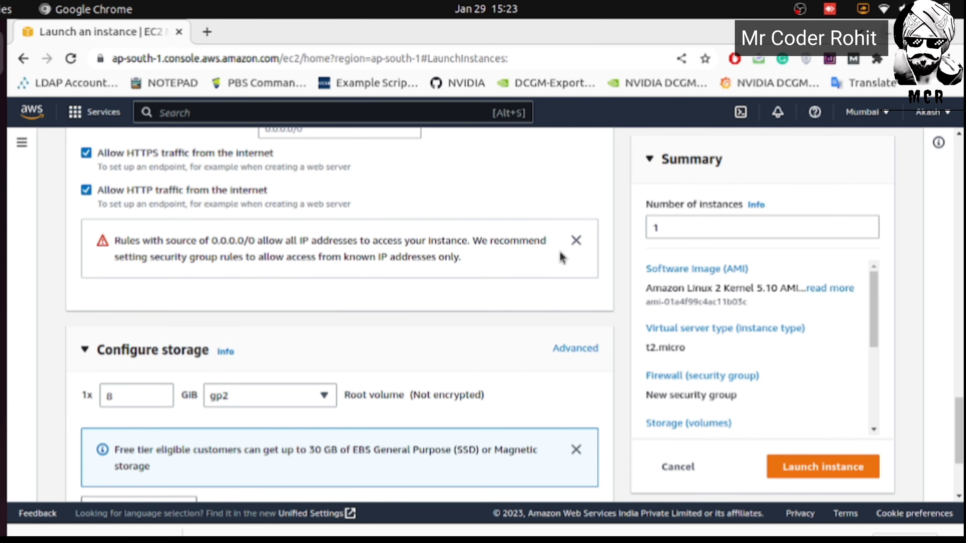
{"action": "left_click", "coordinate": [575, 240]}
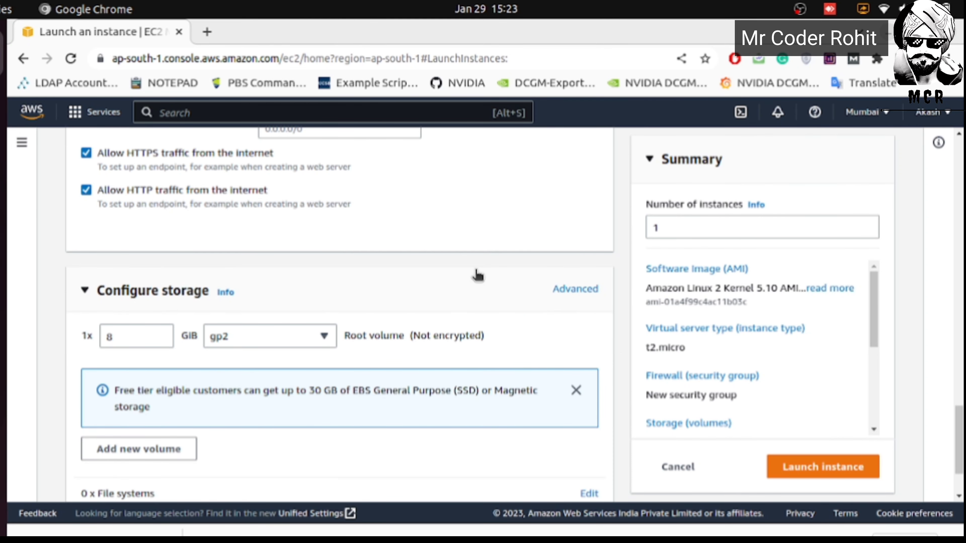
Step: Highlight the free tier storage note about 30 GB and set the root volume size to 10 GiB
{"action": "scroll", "coordinate": [478, 275], "scroll_direction": "down", "scroll_amount": 3}
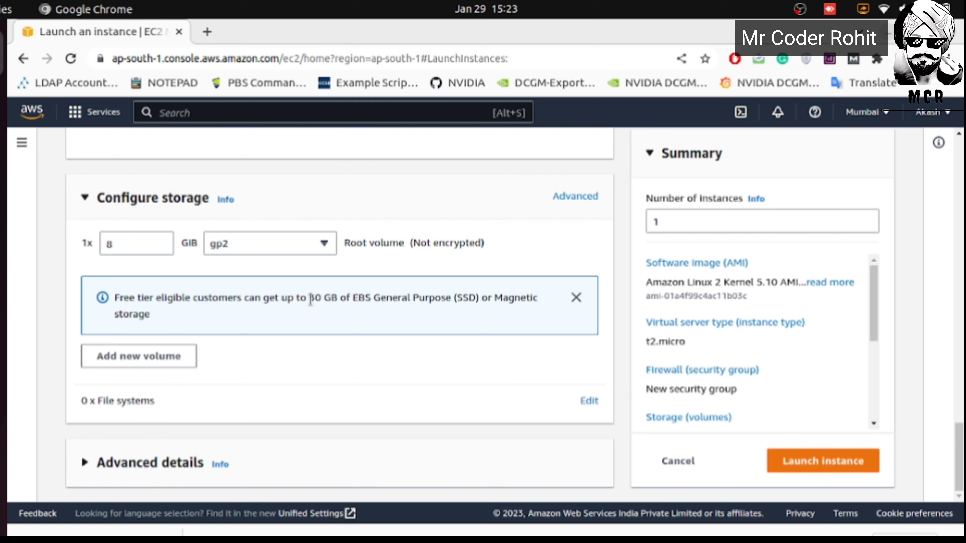
{"action": "left_click_drag", "start_coordinate": [306, 299], "coordinate": [353, 301]}
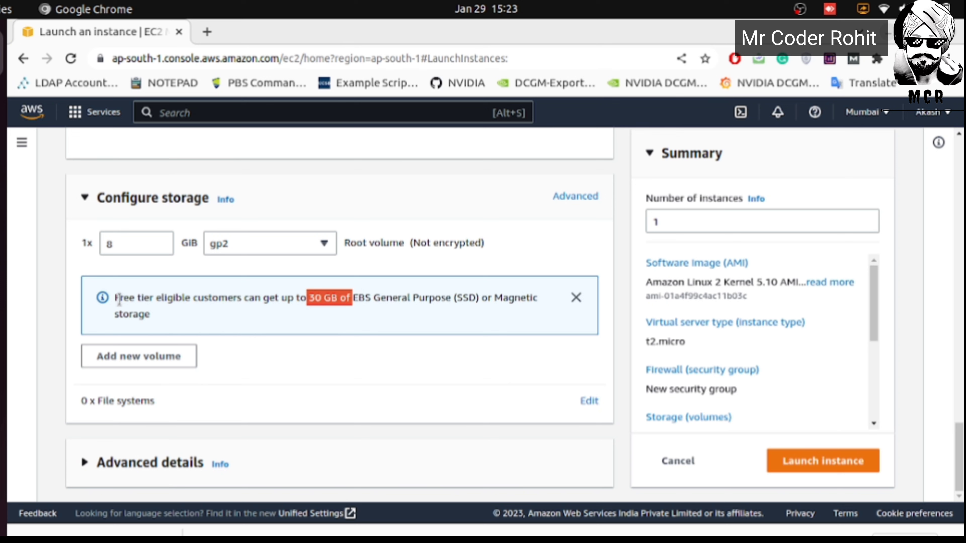
{"action": "left_click_drag", "start_coordinate": [119, 299], "coordinate": [491, 313]}
{"action": "left_click", "coordinate": [477, 308]}
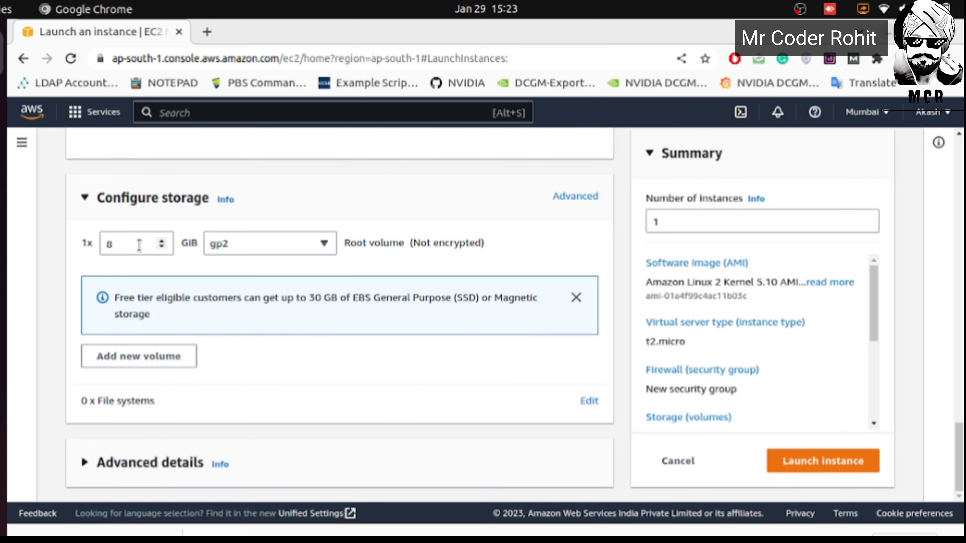
{"action": "left_click", "coordinate": [163, 247]}
{"action": "key", "text": "BackSpace"}
{"action": "type", "text": "10"}
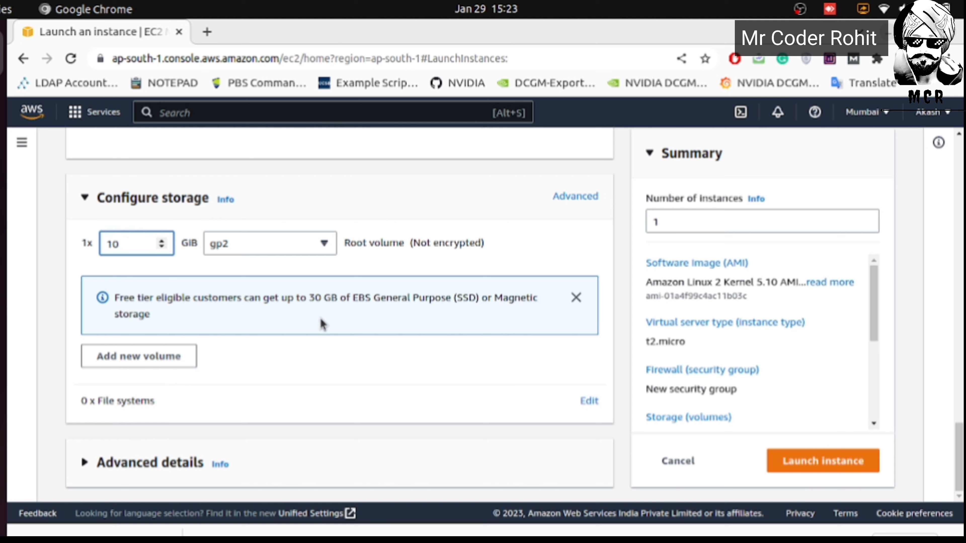
Step: Examine the instance's advanced details, such as purchasing option, domain join directory and IAM instance profile, and return to the start of the form
{"action": "left_click", "coordinate": [85, 462]}
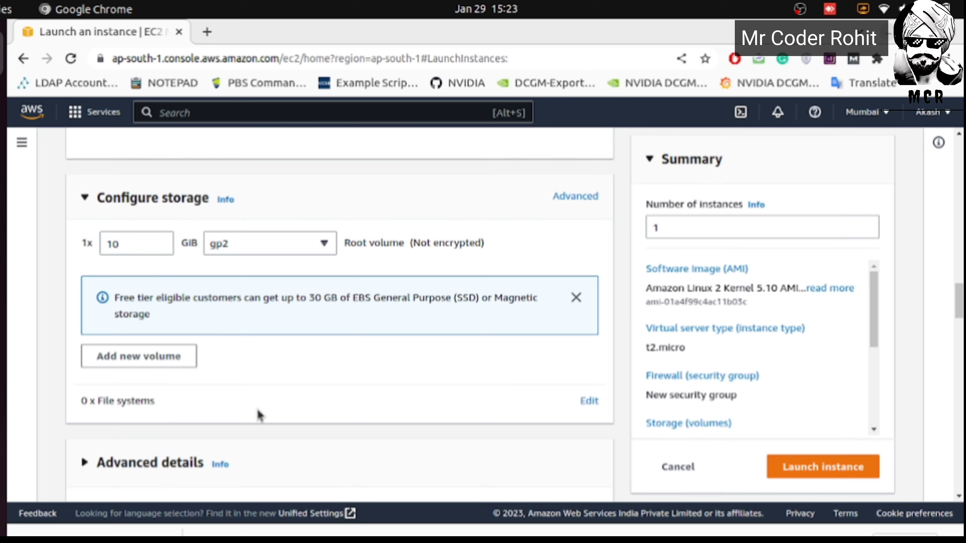
{"action": "scroll", "coordinate": [274, 408], "scroll_direction": "down", "scroll_amount": 1}
{"action": "scroll", "coordinate": [285, 403], "scroll_direction": "down", "scroll_amount": 6}
{"action": "scroll", "coordinate": [283, 397], "scroll_direction": "up", "scroll_amount": 1}
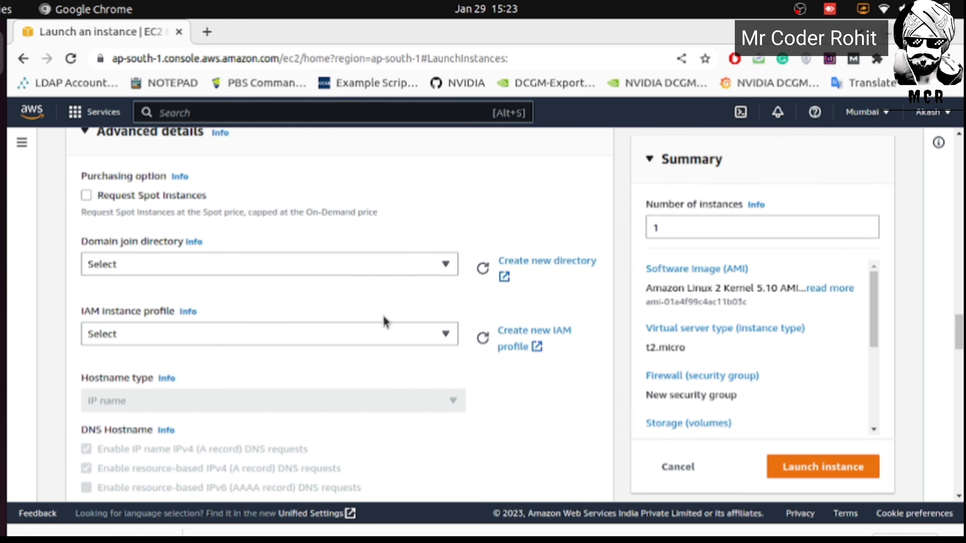
{"action": "scroll", "coordinate": [362, 345], "scroll_direction": "up", "scroll_amount": 4}
{"action": "scroll", "coordinate": [363, 346], "scroll_direction": "down", "scroll_amount": 7}
{"action": "scroll", "coordinate": [362, 345], "scroll_direction": "up", "scroll_amount": 7}
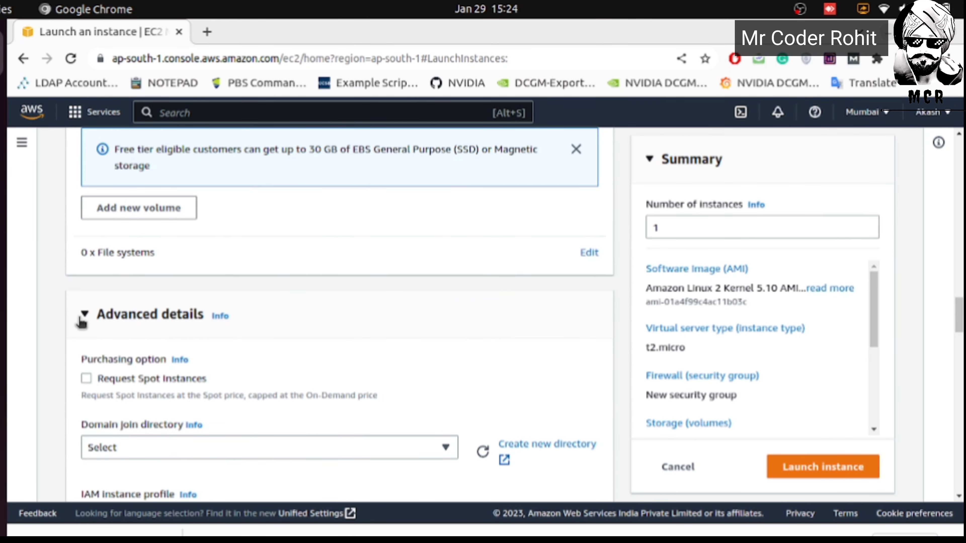
{"action": "scroll", "coordinate": [272, 328], "scroll_direction": "up", "scroll_amount": 4}
{"action": "scroll", "coordinate": [314, 328], "scroll_direction": "up", "scroll_amount": 20}
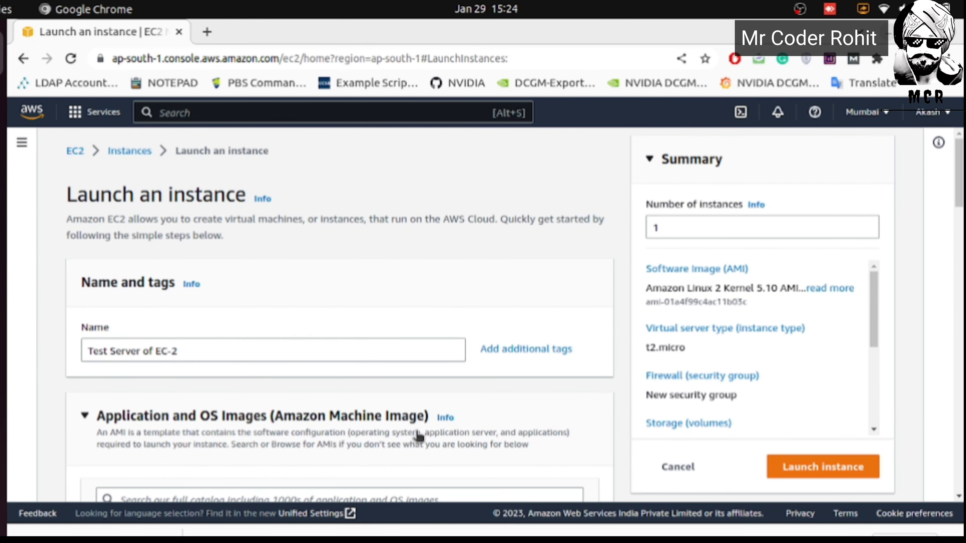
Step: Try setting the number of instances to 2 in the summary and put it back to 1
{"action": "left_click", "coordinate": [662, 167]}
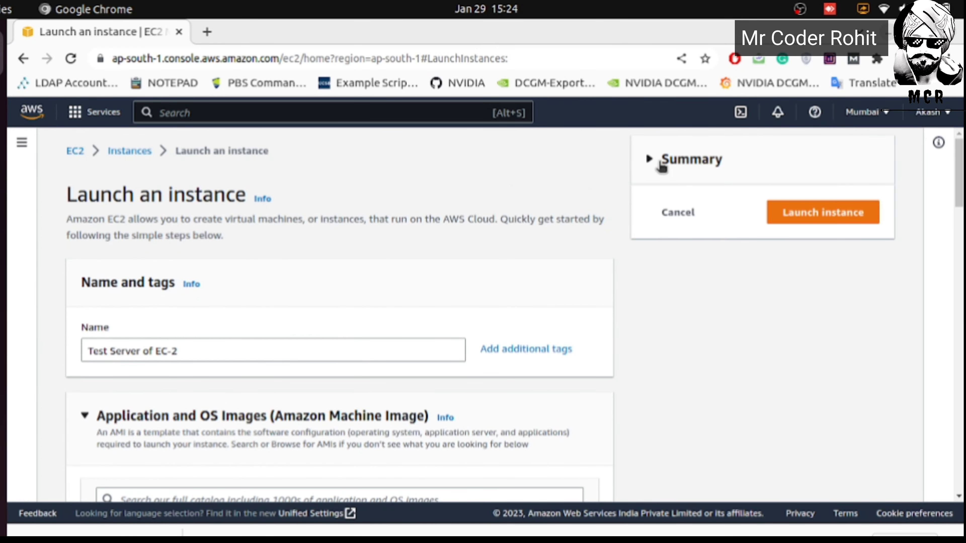
{"action": "left_click", "coordinate": [661, 167]}
{"action": "left_click", "coordinate": [681, 230]}
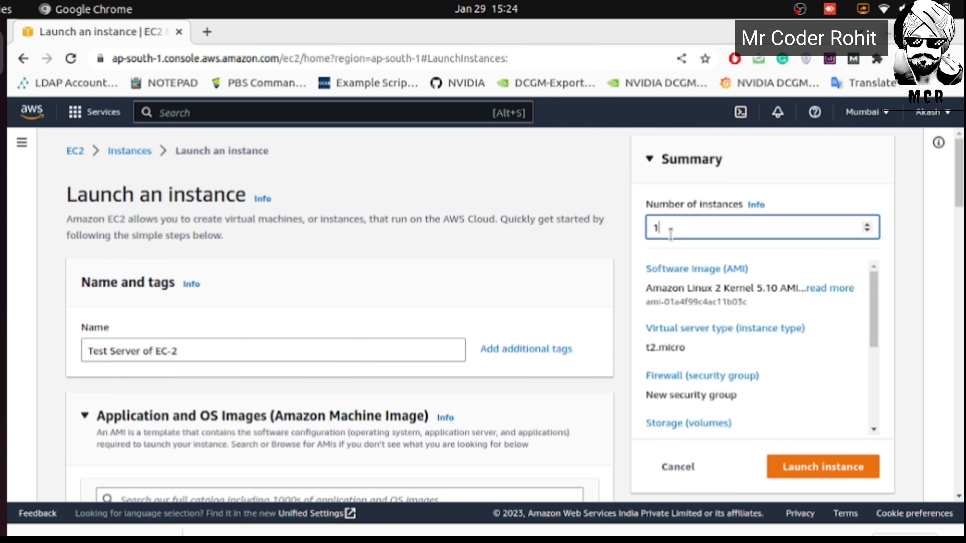
{"action": "key", "text": "BackSpace"}
{"action": "type", "text": "2"}
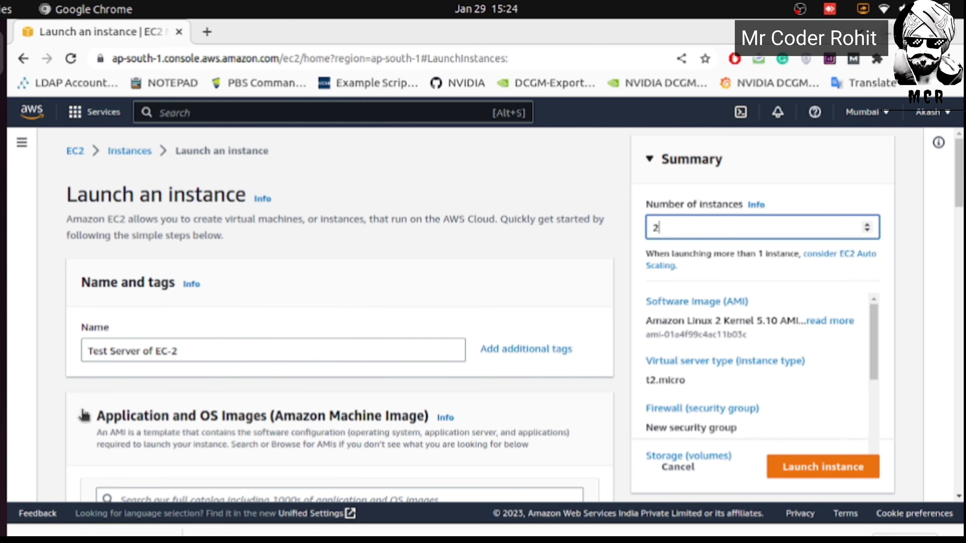
{"action": "scroll", "coordinate": [178, 309], "scroll_direction": "down", "scroll_amount": 5}
{"action": "scroll", "coordinate": [180, 310], "scroll_direction": "up", "scroll_amount": 5}
{"action": "key", "text": "BackSpace"}
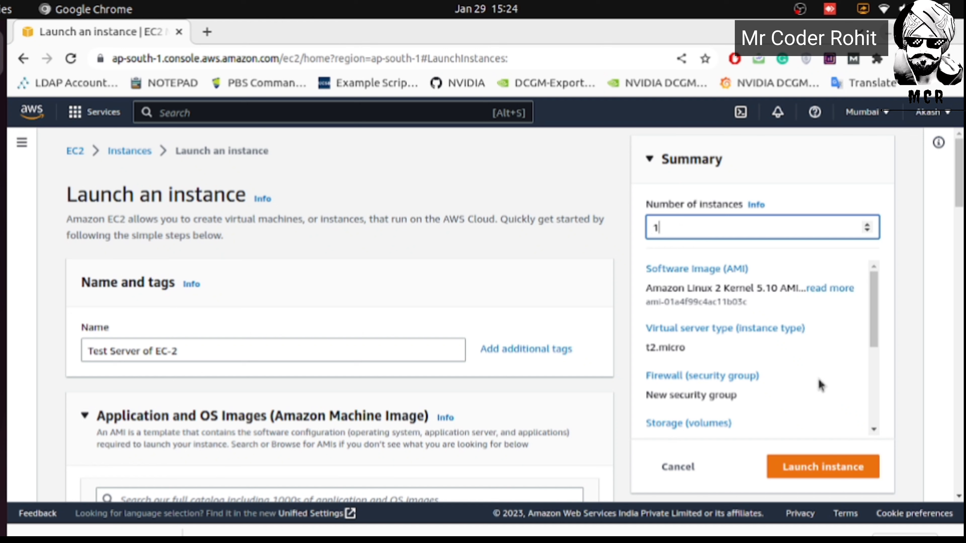
Step: Check the storage and free tier information in the launch summary and launch the instance
{"action": "scroll", "coordinate": [707, 379], "scroll_direction": "down", "scroll_amount": 5}
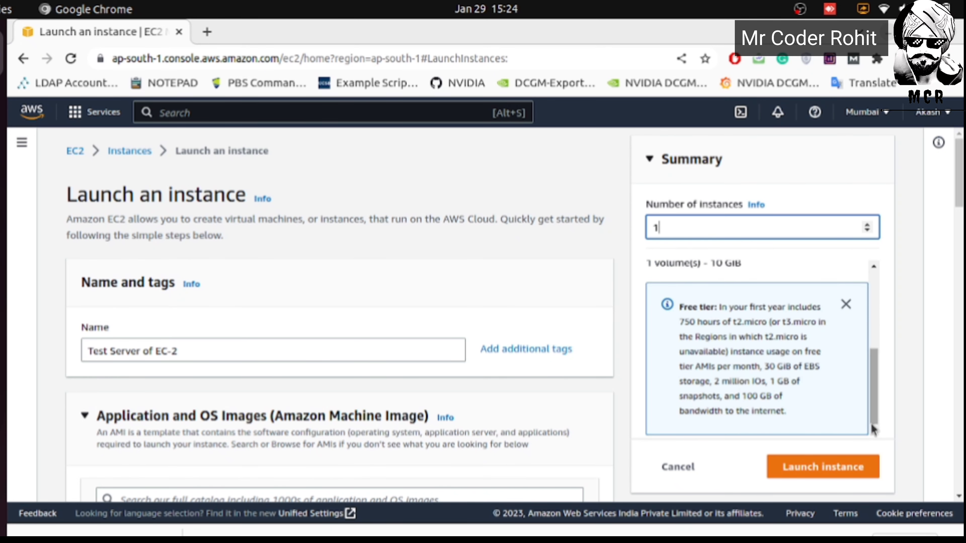
{"action": "left_click", "coordinate": [830, 472]}
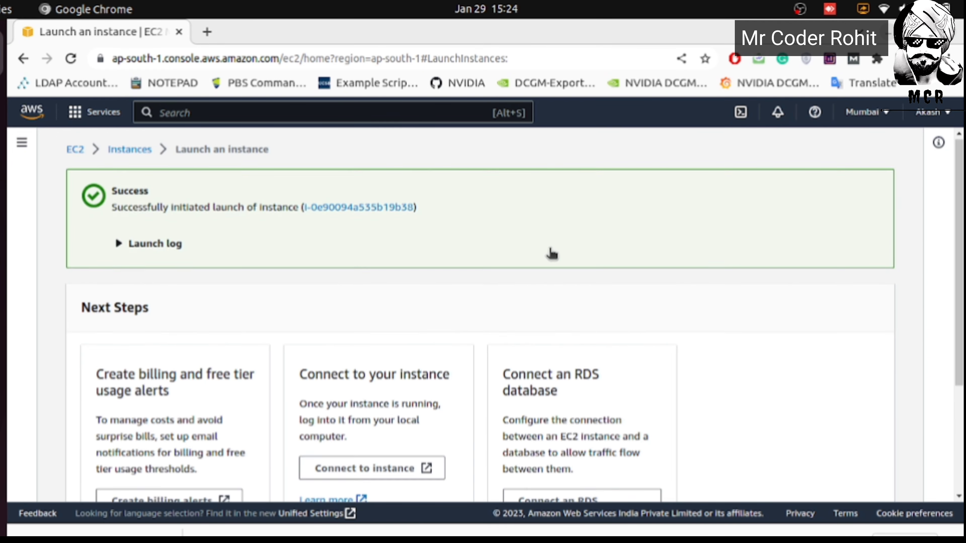
Step: Open the list of all instances and select Test Server of EC-2
{"action": "scroll", "coordinate": [550, 253], "scroll_direction": "down", "scroll_amount": 4}
{"action": "scroll", "coordinate": [549, 252], "scroll_direction": "up", "scroll_amount": 2}
{"action": "scroll", "coordinate": [550, 253], "scroll_direction": "down", "scroll_amount": 2}
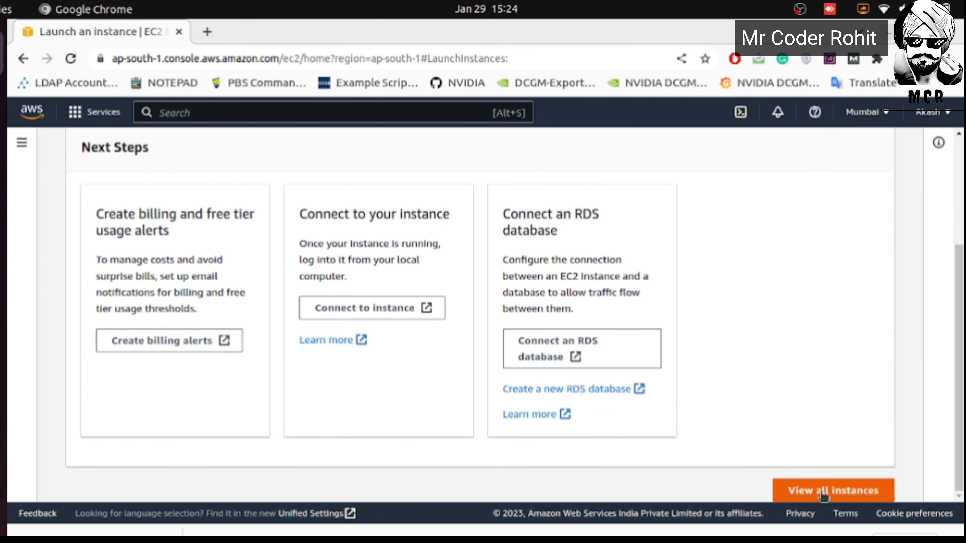
{"action": "left_click", "coordinate": [843, 493]}
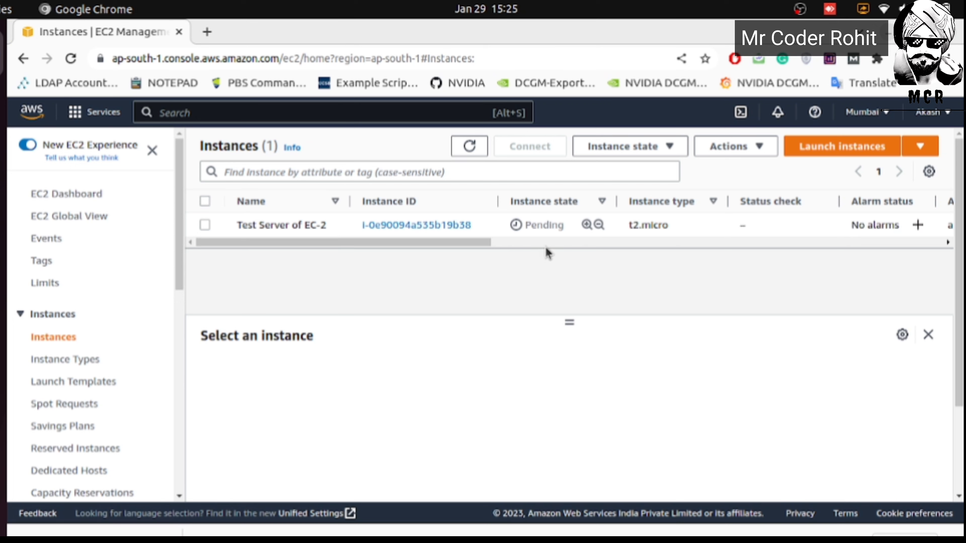
{"action": "left_click", "coordinate": [207, 226]}
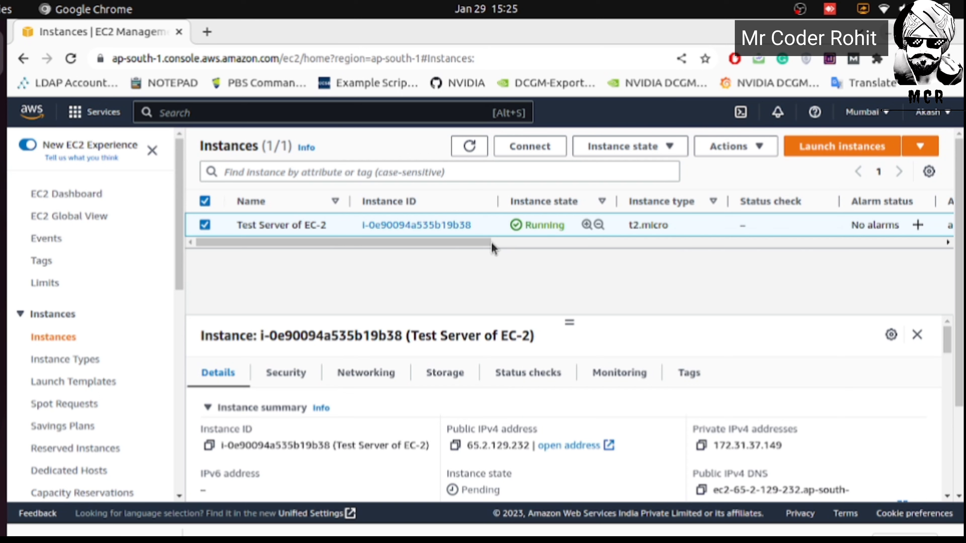
Step: Examine the instance type, availability zone and public IPv4 columns of the instance row and return to its first column
{"action": "left_click_drag", "start_coordinate": [493, 248], "coordinate": [570, 248]}
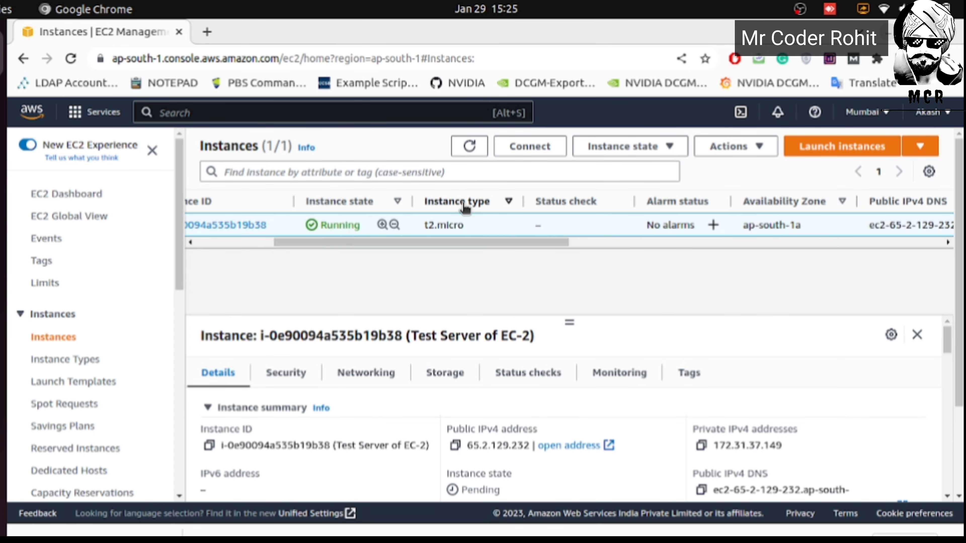
{"action": "left_click_drag", "start_coordinate": [470, 245], "coordinate": [509, 247]}
{"action": "left_click_drag", "start_coordinate": [551, 243], "coordinate": [699, 247]}
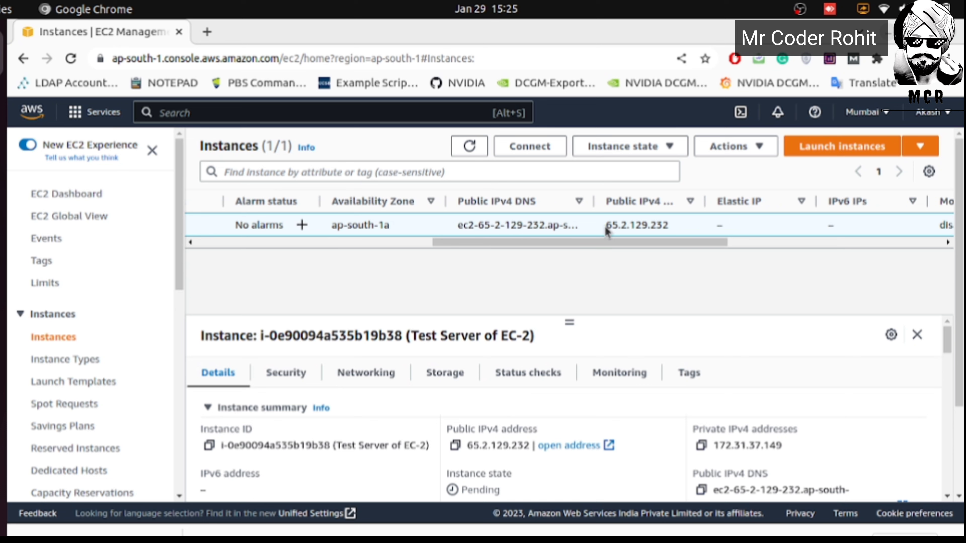
{"action": "left_click_drag", "start_coordinate": [606, 225], "coordinate": [348, 264]}
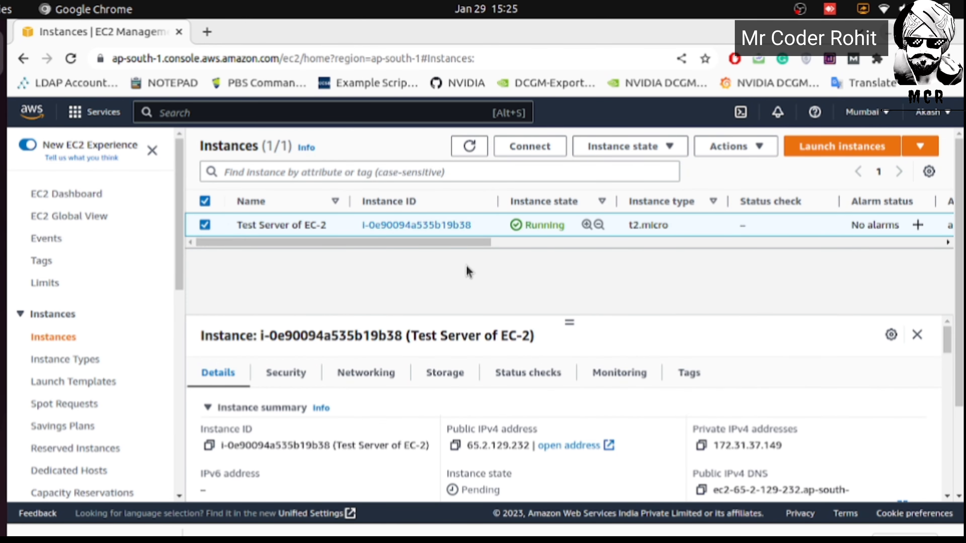
Step: Deselect and reselect Test Server of EC-2 to refresh its details, and try to enlarge the details pane
{"action": "left_click", "coordinate": [205, 226]}
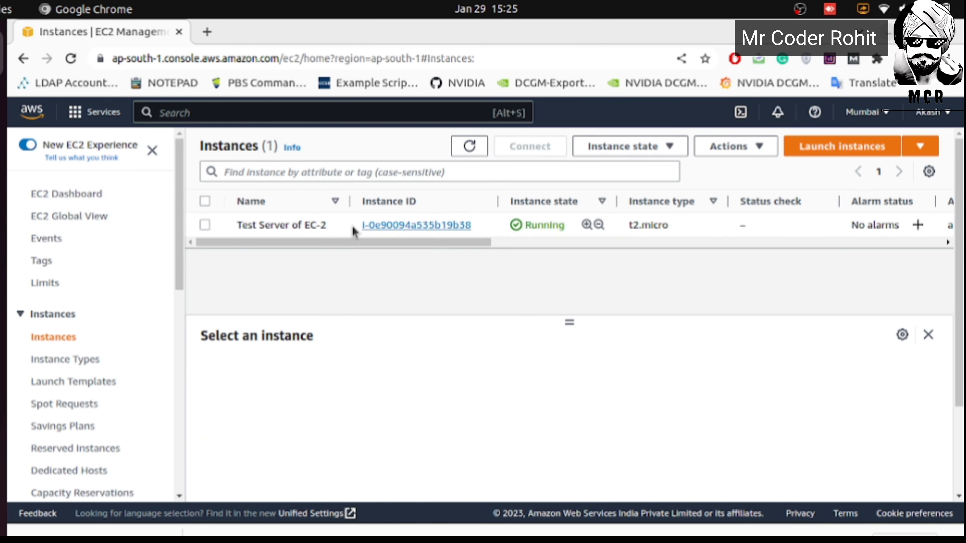
{"action": "left_click", "coordinate": [206, 226]}
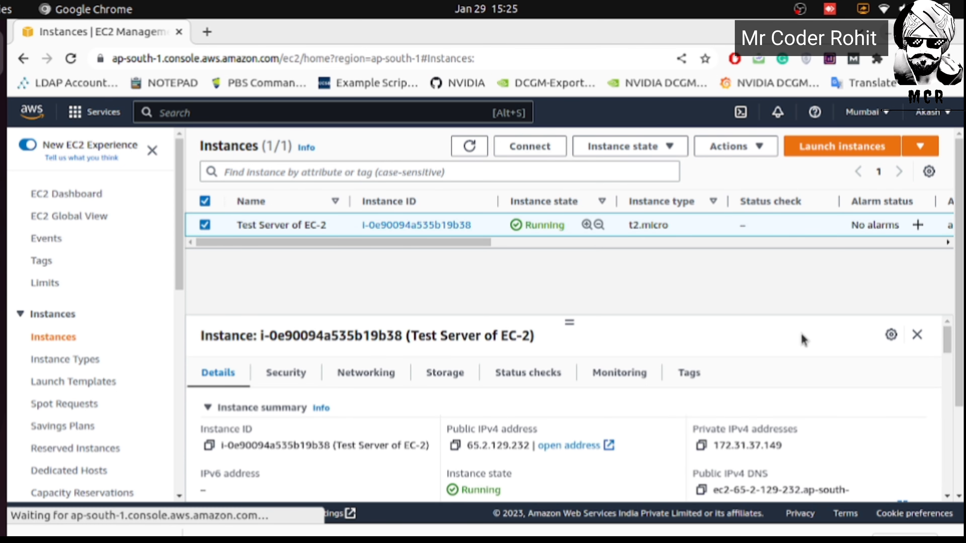
{"action": "scroll", "coordinate": [944, 364], "scroll_direction": "down", "scroll_amount": 2}
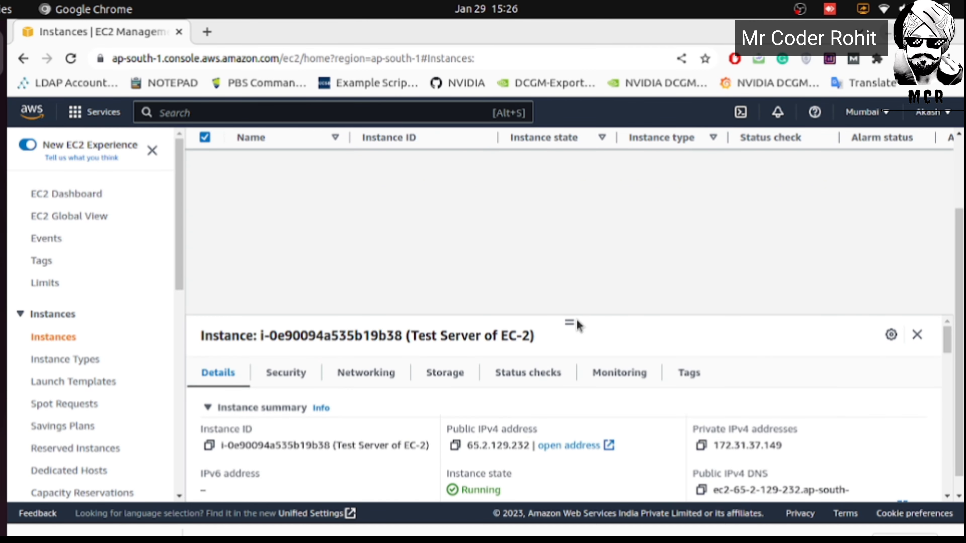
{"action": "left_click_drag", "start_coordinate": [569, 316], "coordinate": [591, 211]}
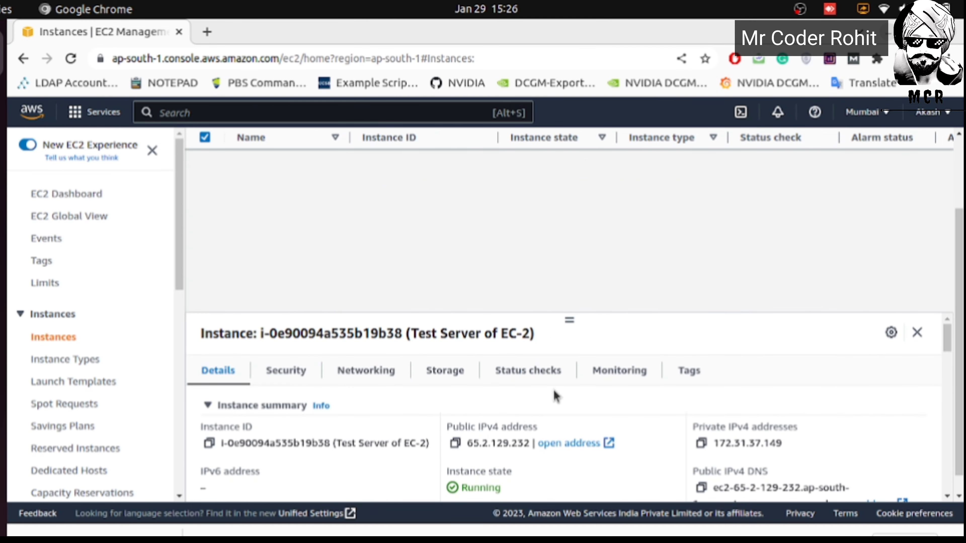
{"action": "left_click", "coordinate": [951, 542]}
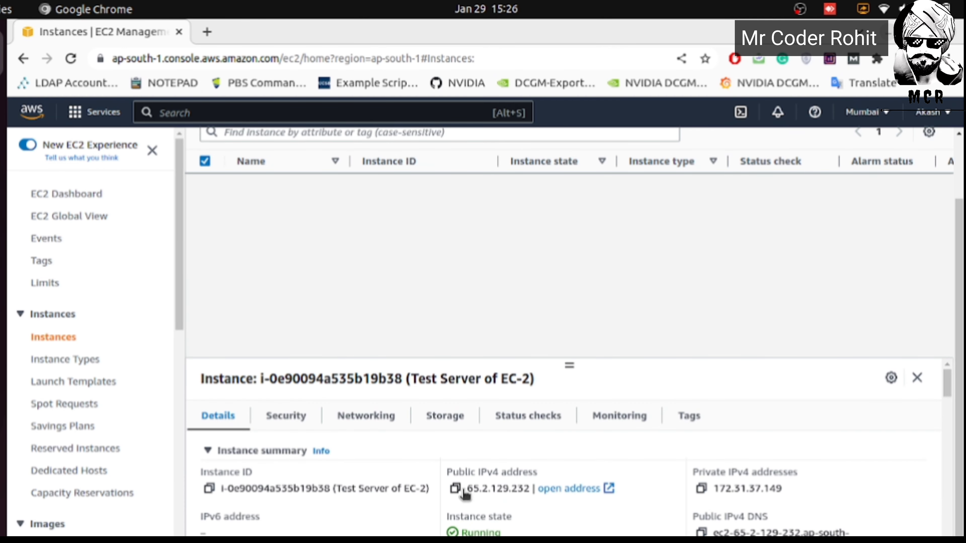
Step: Check the public and private IPv4 addresses, public DNS and instance state in the instance summary, highlighting the private address
{"action": "left_click_drag", "start_coordinate": [719, 489], "coordinate": [799, 491]}
{"action": "left_click", "coordinate": [797, 486]}
{"action": "scroll", "coordinate": [468, 483], "scroll_direction": "down", "scroll_amount": 4}
{"action": "scroll", "coordinate": [468, 481], "scroll_direction": "up", "scroll_amount": 2}
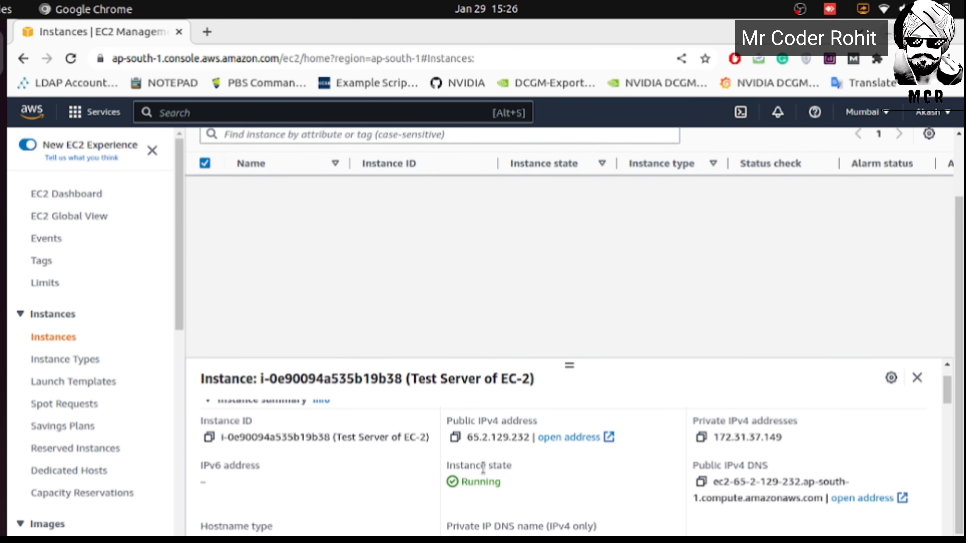
{"action": "scroll", "coordinate": [356, 492], "scroll_direction": "down", "scroll_amount": 3}
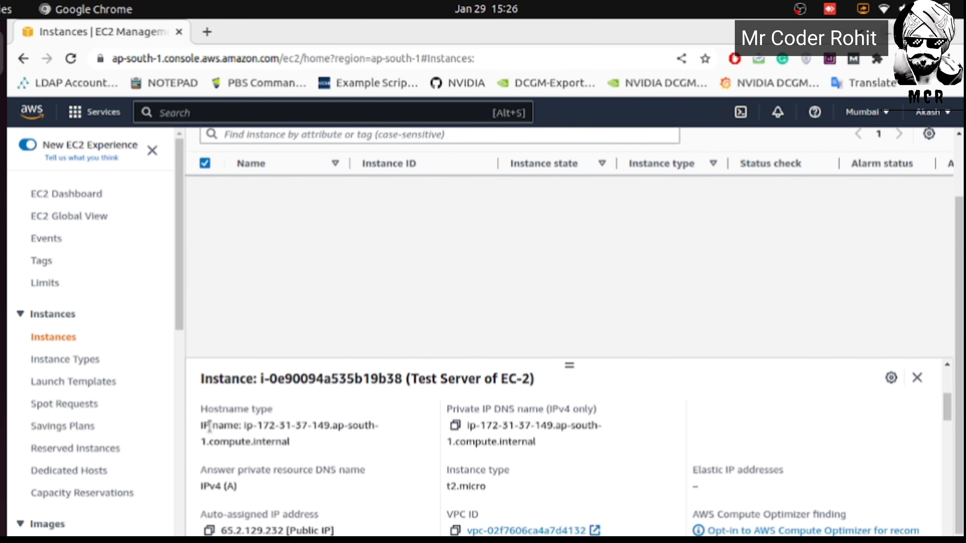
Step: Highlight the hostname type's IP name and the auto-assigned public IP address in the instance summary
{"action": "left_click_drag", "start_coordinate": [203, 420], "coordinate": [342, 449]}
{"action": "left_click", "coordinate": [342, 450]}
{"action": "scroll", "coordinate": [653, 468], "scroll_direction": "down", "scroll_amount": 1}
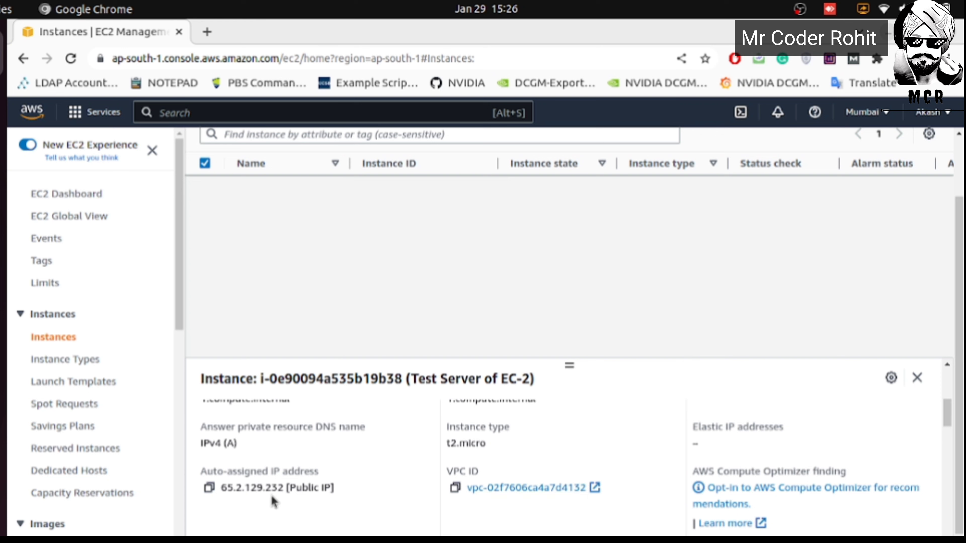
{"action": "left_click_drag", "start_coordinate": [224, 487], "coordinate": [365, 494]}
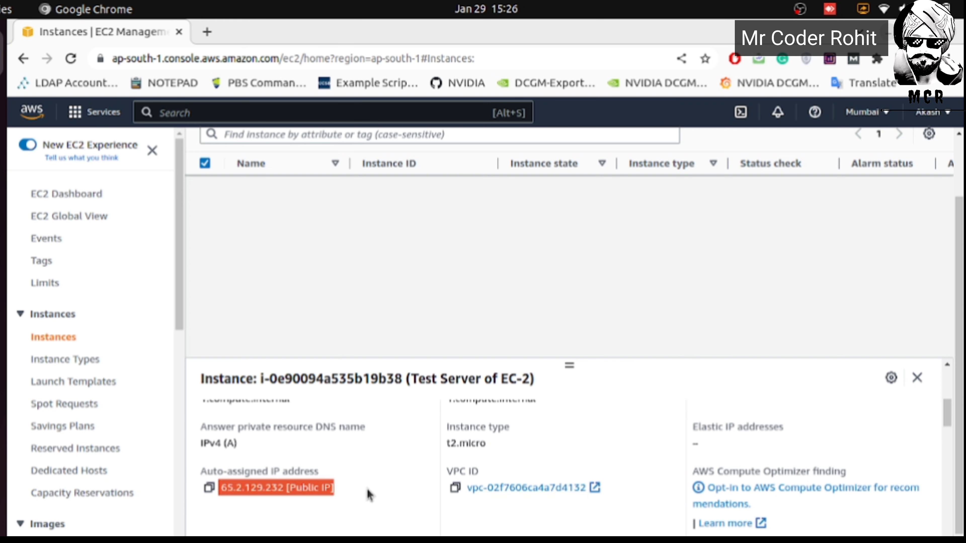
{"action": "left_click", "coordinate": [368, 495]}
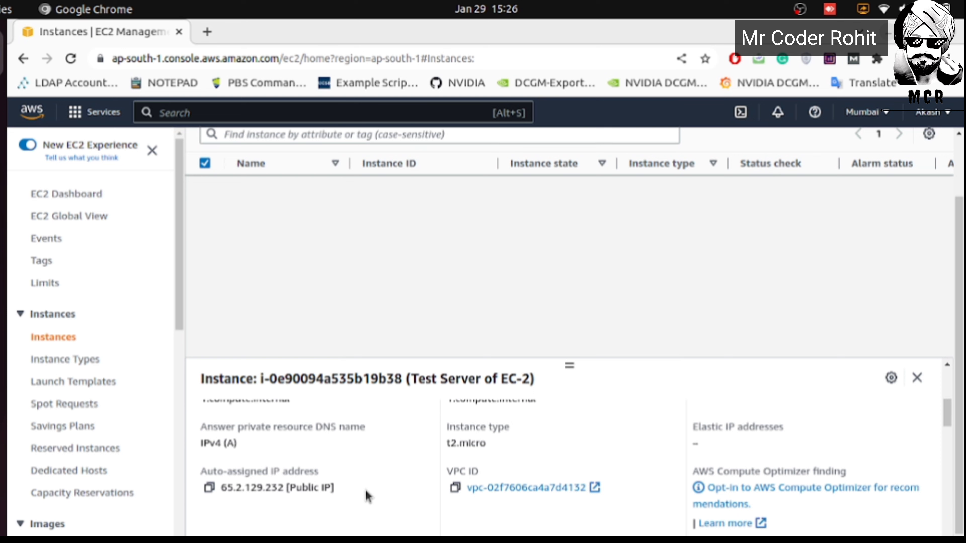
{"action": "left_click_drag", "start_coordinate": [218, 486], "coordinate": [300, 472]}
{"action": "left_click", "coordinate": [365, 490]}
{"action": "left_click", "coordinate": [354, 477]}
Step: Open the instance's security details and highlight the inbound rule for port 443 and its source
{"action": "scroll", "coordinate": [516, 455], "scroll_direction": "up", "scroll_amount": 5}
{"action": "left_click", "coordinate": [274, 417]}
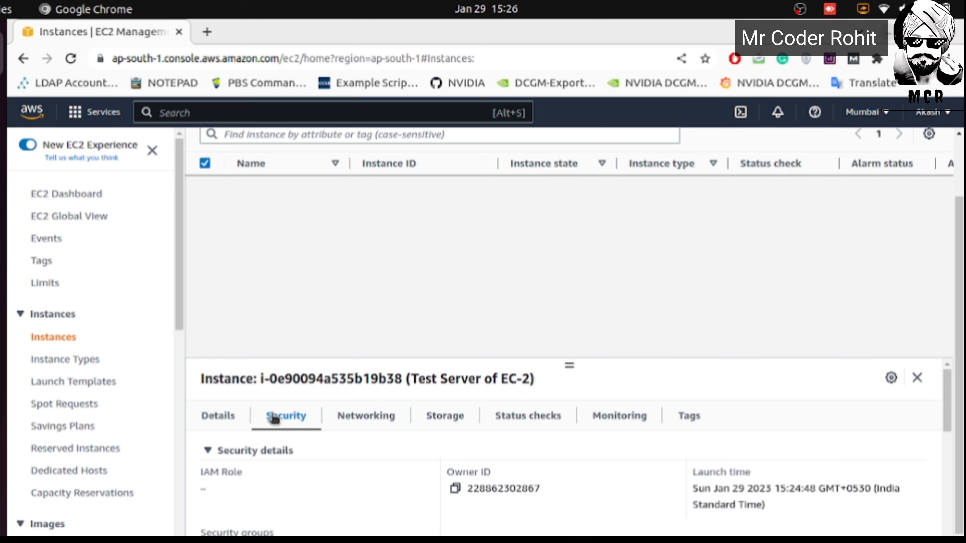
{"action": "scroll", "coordinate": [448, 480], "scroll_direction": "down", "scroll_amount": 4}
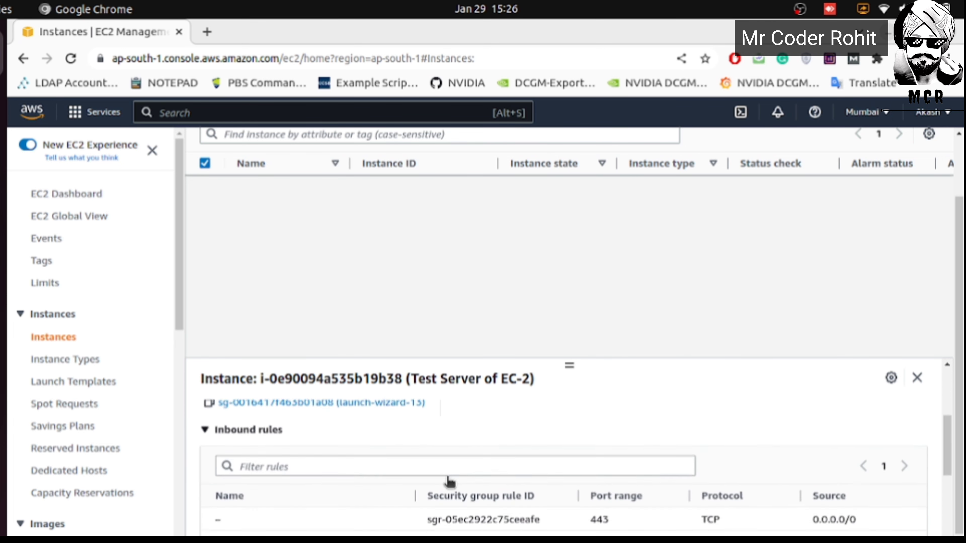
{"action": "scroll", "coordinate": [449, 481], "scroll_direction": "down", "scroll_amount": 4}
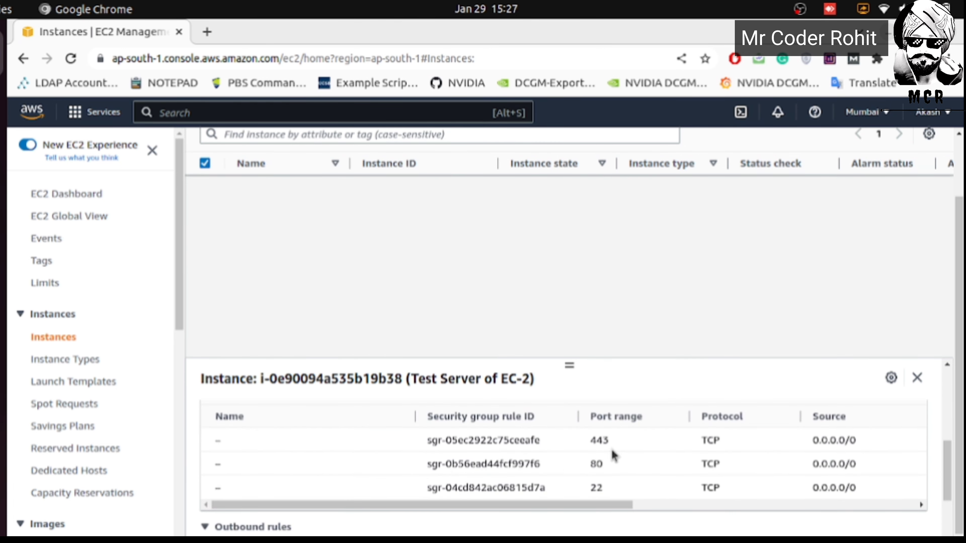
{"action": "double_click", "coordinate": [599, 440]}
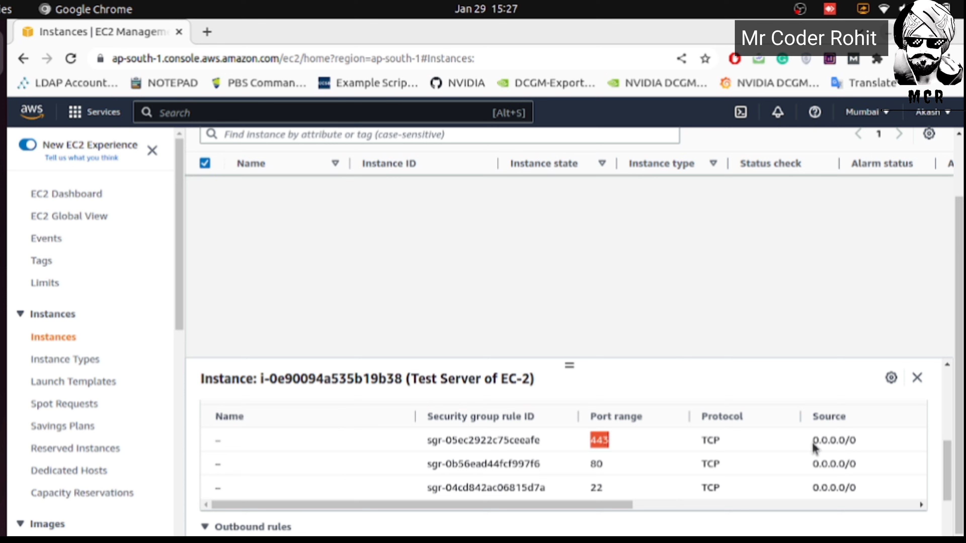
{"action": "left_click_drag", "start_coordinate": [812, 443], "coordinate": [892, 463]}
{"action": "left_click", "coordinate": [831, 467]}
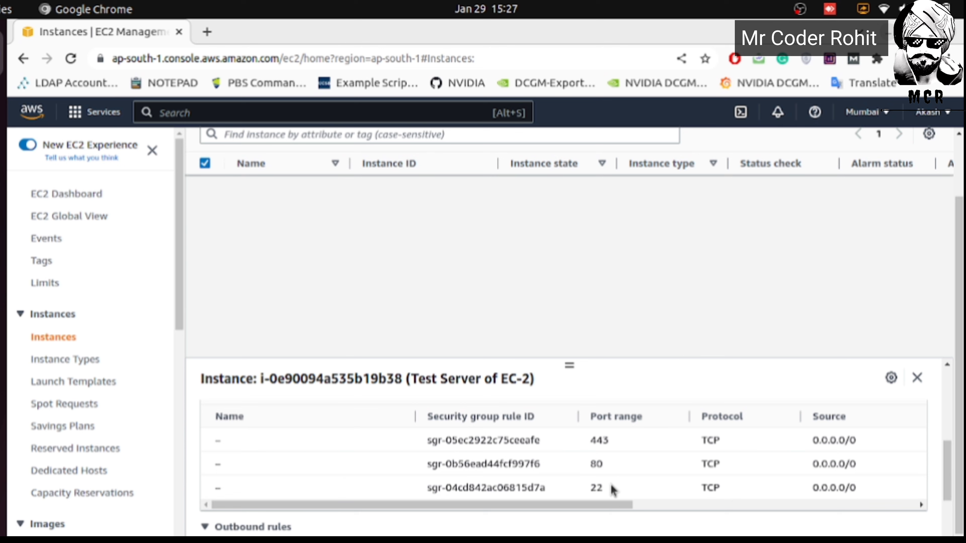
Step: Highlight inbound ports 22, 80 and 443 in turn and check the security group above the rules
{"action": "double_click", "coordinate": [595, 488]}
{"action": "left_click", "coordinate": [608, 465]}
{"action": "double_click", "coordinate": [596, 463]}
{"action": "double_click", "coordinate": [600, 441]}
{"action": "scroll", "coordinate": [607, 470], "scroll_direction": "down", "scroll_amount": 2}
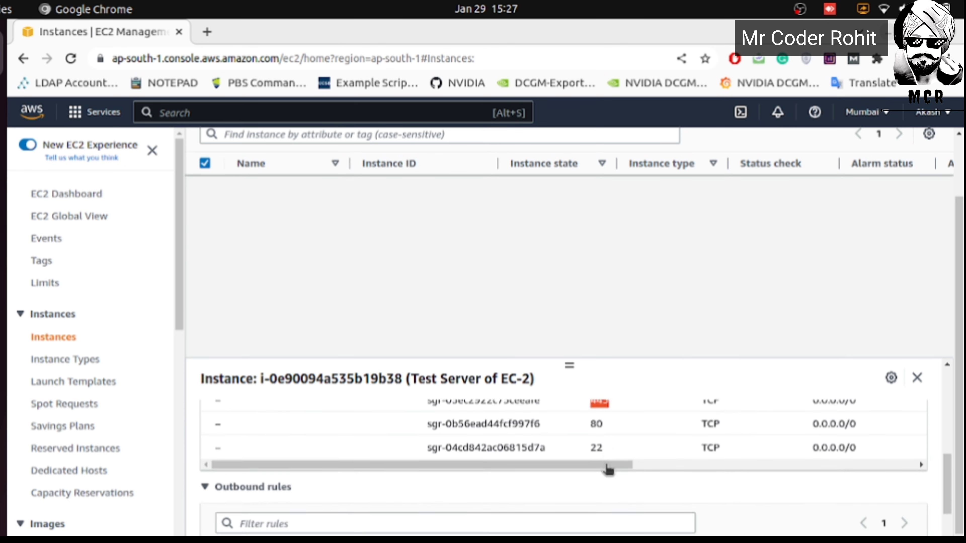
{"action": "scroll", "coordinate": [609, 470], "scroll_direction": "up", "scroll_amount": 4}
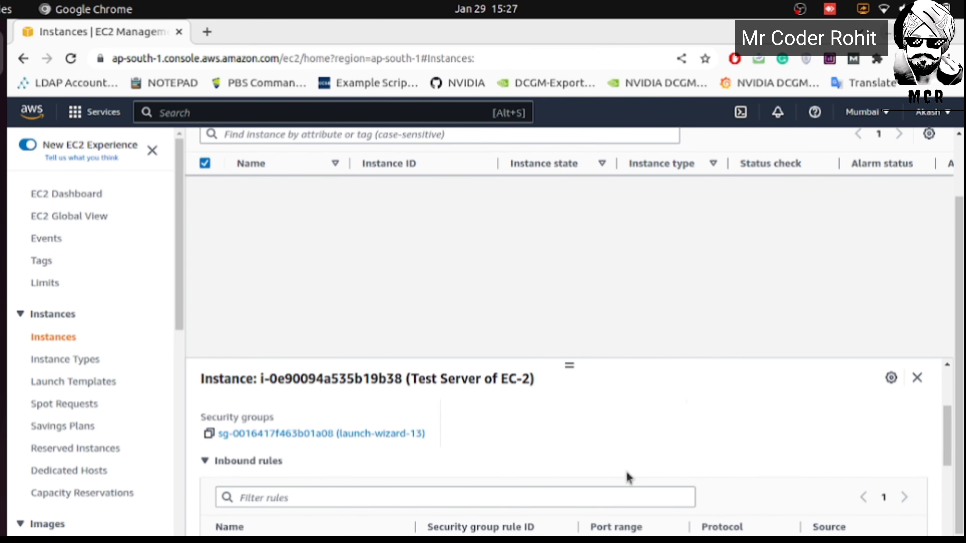
Step: Examine the outbound rule's ports, protocol and destination and return to the start of the security details
{"action": "scroll", "coordinate": [628, 478], "scroll_direction": "down", "scroll_amount": 5}
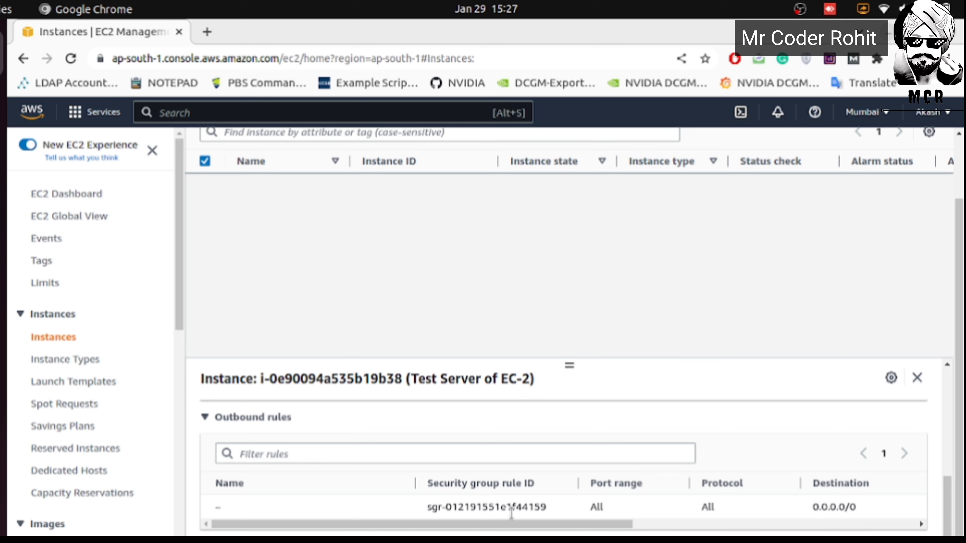
{"action": "mouse_move", "coordinate": [513, 524]}
{"action": "left_mouse_down"}
{"action": "mouse_move", "coordinate": [803, 529]}
{"action": "mouse_move", "coordinate": [528, 529]}
{"action": "left_mouse_up"}
{"action": "scroll", "coordinate": [428, 449], "scroll_direction": "up", "scroll_amount": 5}
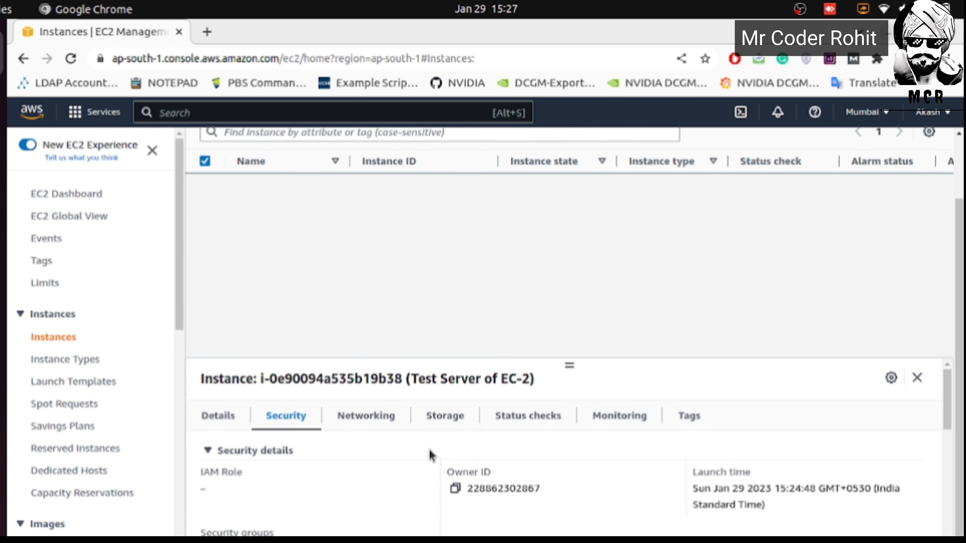
{"action": "scroll", "coordinate": [414, 477], "scroll_direction": "down", "scroll_amount": 1}
{"action": "scroll", "coordinate": [416, 487], "scroll_direction": "up", "scroll_amount": 1}
Step: Examine the instance's networking details, including IP addresses, subnet, availability zone, network interfaces and Elastic IP addresses
{"action": "left_click", "coordinate": [348, 418]}
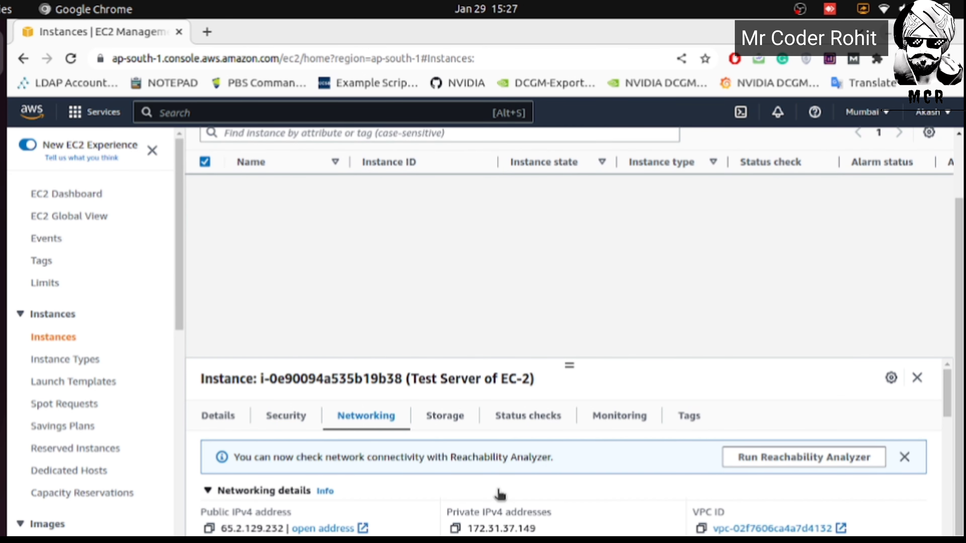
{"action": "scroll", "coordinate": [617, 522], "scroll_direction": "down", "scroll_amount": 3}
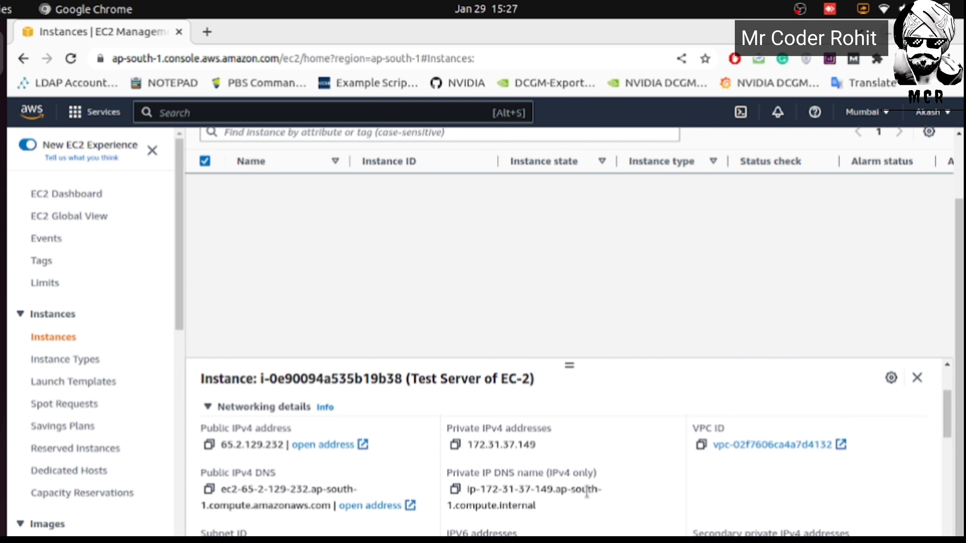
{"action": "scroll", "coordinate": [586, 492], "scroll_direction": "down", "scroll_amount": 2}
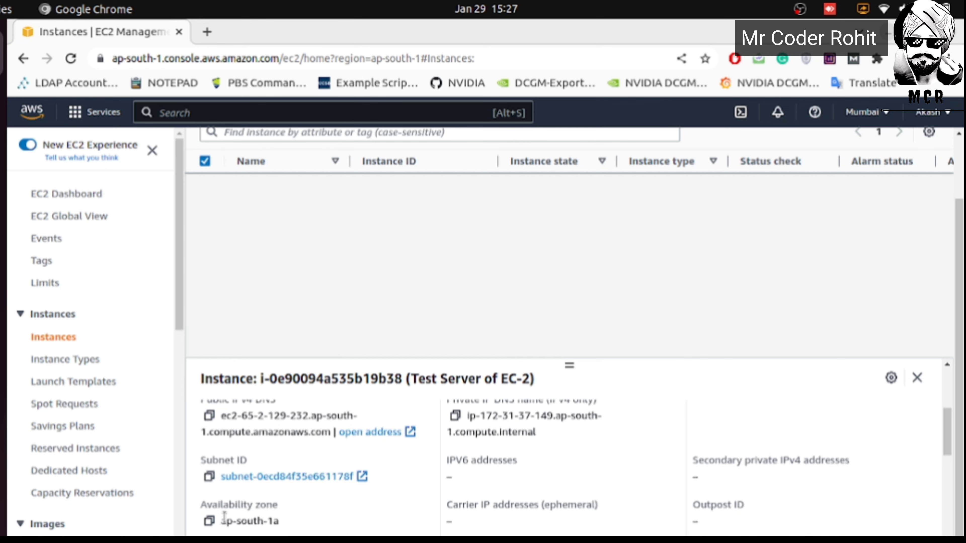
{"action": "scroll", "coordinate": [245, 518], "scroll_direction": "down", "scroll_amount": 1}
{"action": "scroll", "coordinate": [245, 518], "scroll_direction": "down", "scroll_amount": 3}
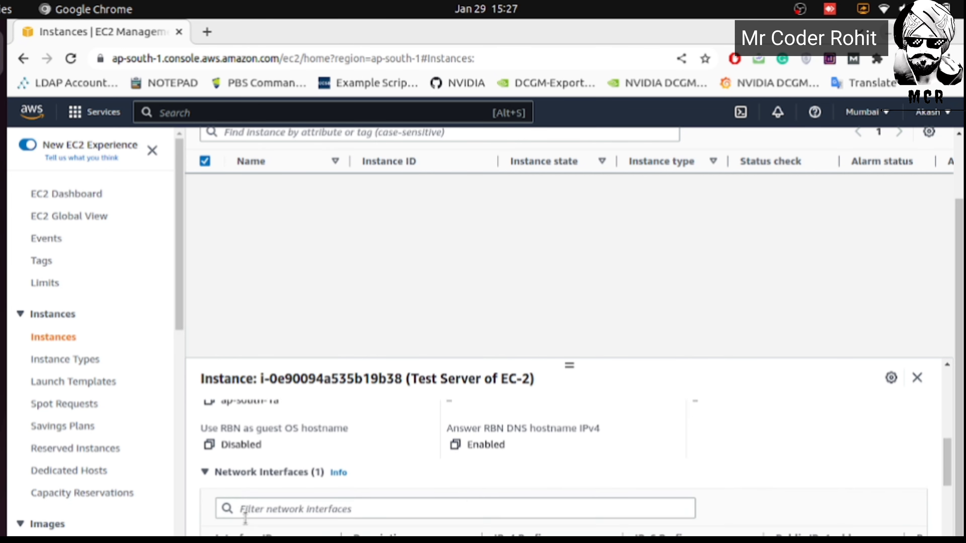
{"action": "scroll", "coordinate": [248, 523], "scroll_direction": "down", "scroll_amount": 2}
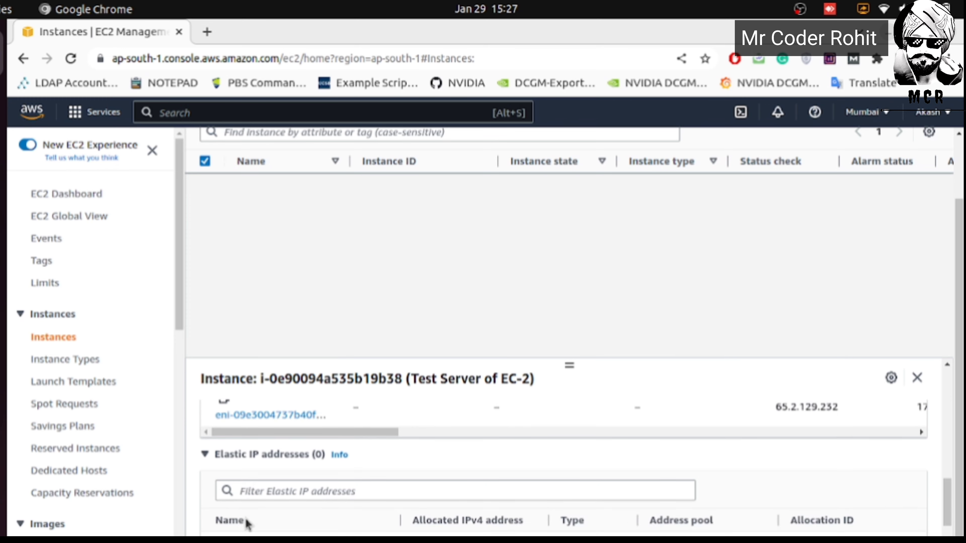
Step: Open the instance's storage details and highlight the root device name and the root device type EBS
{"action": "scroll", "coordinate": [248, 524], "scroll_direction": "up", "scroll_amount": 1}
{"action": "scroll", "coordinate": [248, 524], "scroll_direction": "up", "scroll_amount": 5}
{"action": "left_click", "coordinate": [443, 422]}
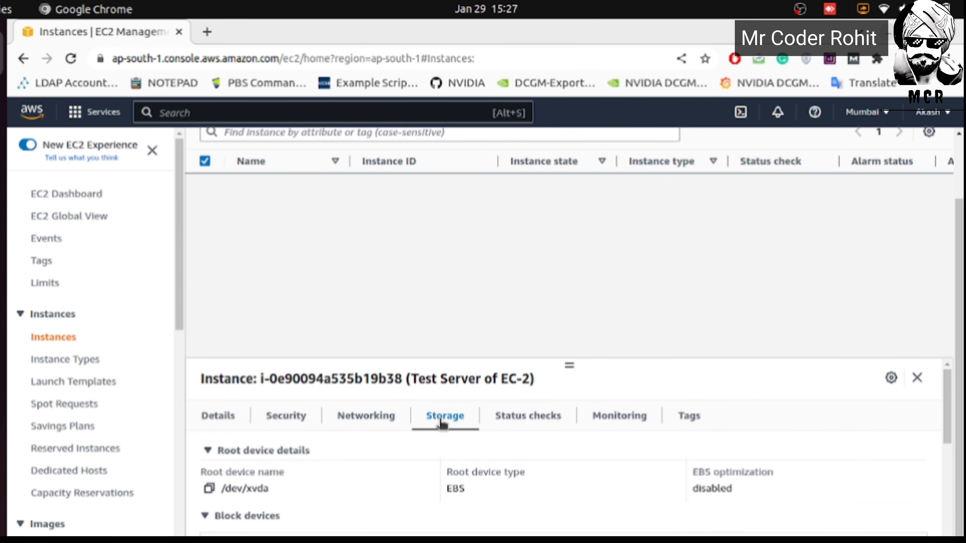
{"action": "left_click_drag", "start_coordinate": [279, 492], "coordinate": [224, 489]}
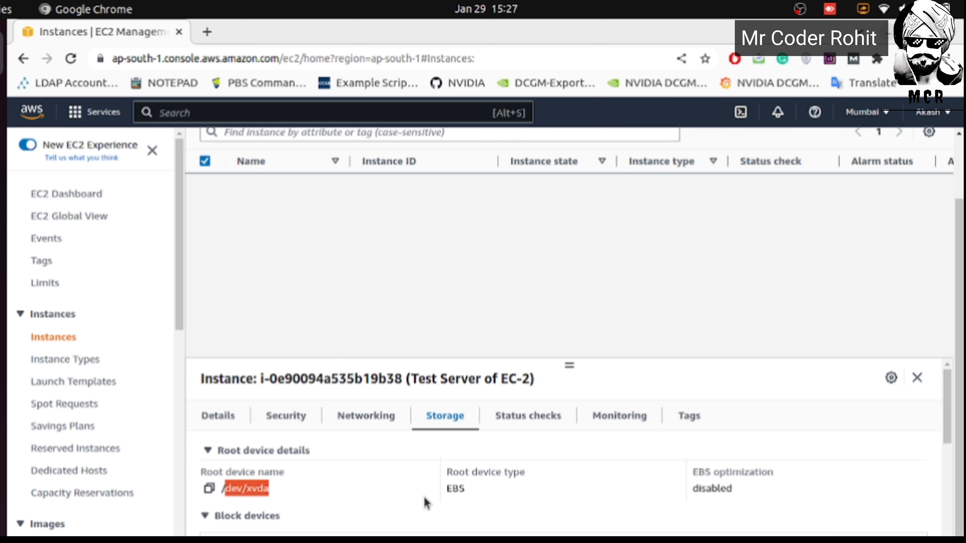
{"action": "left_click", "coordinate": [464, 489]}
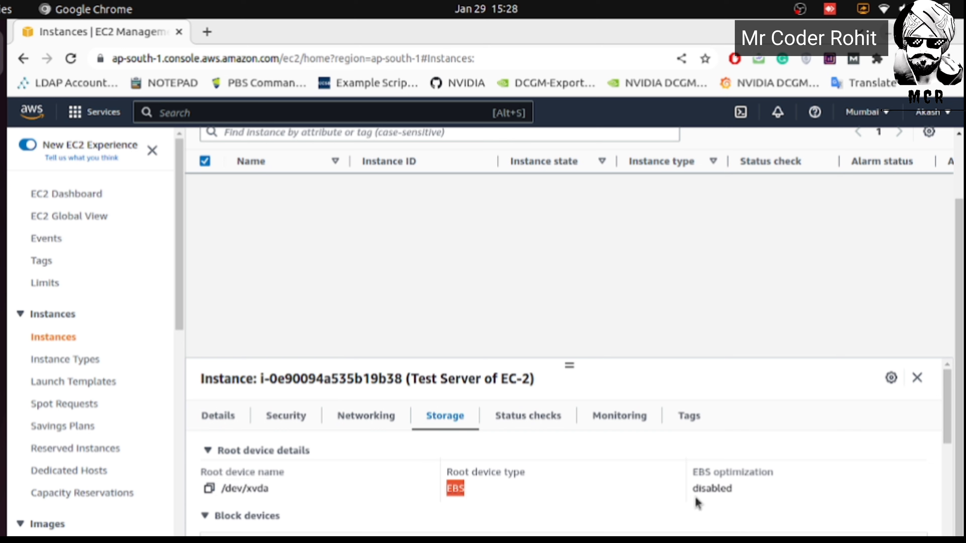
{"action": "left_click", "coordinate": [605, 496]}
{"action": "left_click_drag", "start_coordinate": [458, 488], "coordinate": [447, 480]}
{"action": "left_click", "coordinate": [489, 492]}
Step: Check the attached block device's name, volume size, attachment status and encryption in the block devices list
{"action": "scroll", "coordinate": [491, 497], "scroll_direction": "down", "scroll_amount": 5}
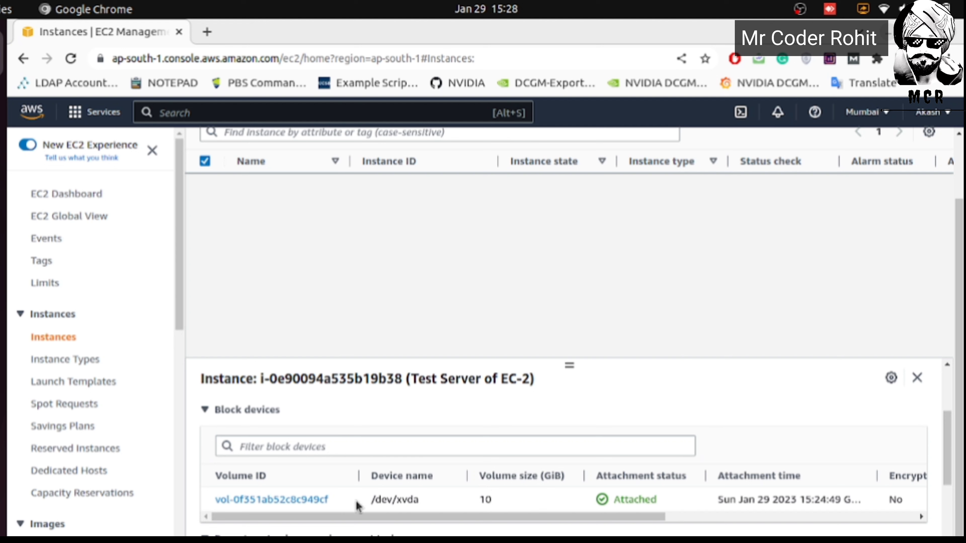
{"action": "left_click_drag", "start_coordinate": [376, 499], "coordinate": [499, 503]}
{"action": "left_click", "coordinate": [487, 498]}
{"action": "left_click_drag", "start_coordinate": [602, 509], "coordinate": [735, 519]}
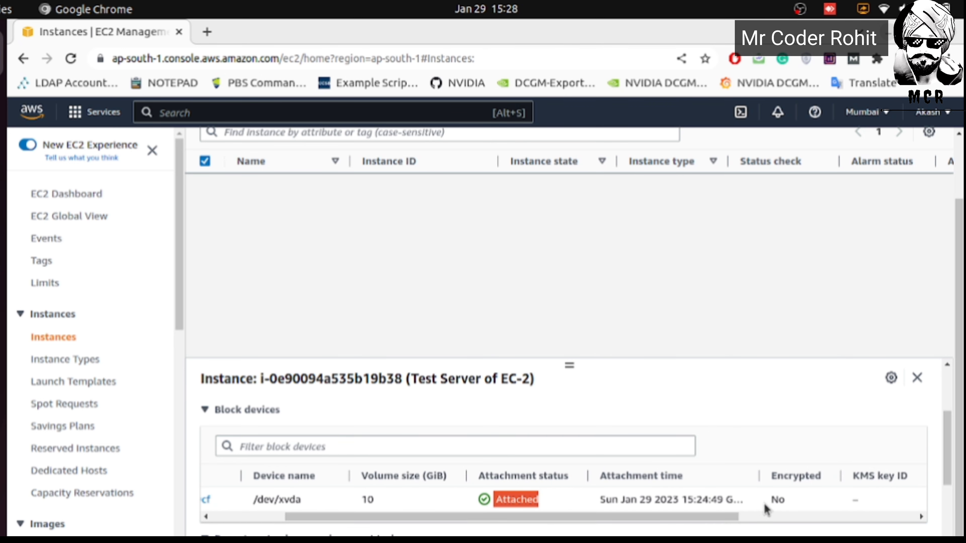
Step: Check the block device's encryption status and the recent root volume replacement tasks, and return to the start of the storage details
{"action": "left_click_drag", "start_coordinate": [790, 503], "coordinate": [489, 500]}
{"action": "scroll", "coordinate": [535, 467], "scroll_direction": "down", "scroll_amount": 5}
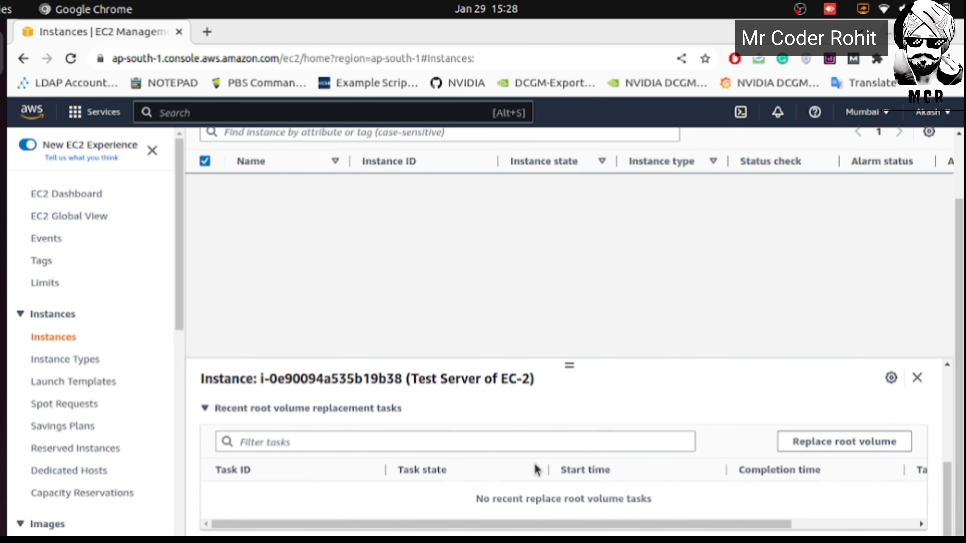
{"action": "scroll", "coordinate": [535, 467], "scroll_direction": "up", "scroll_amount": 5}
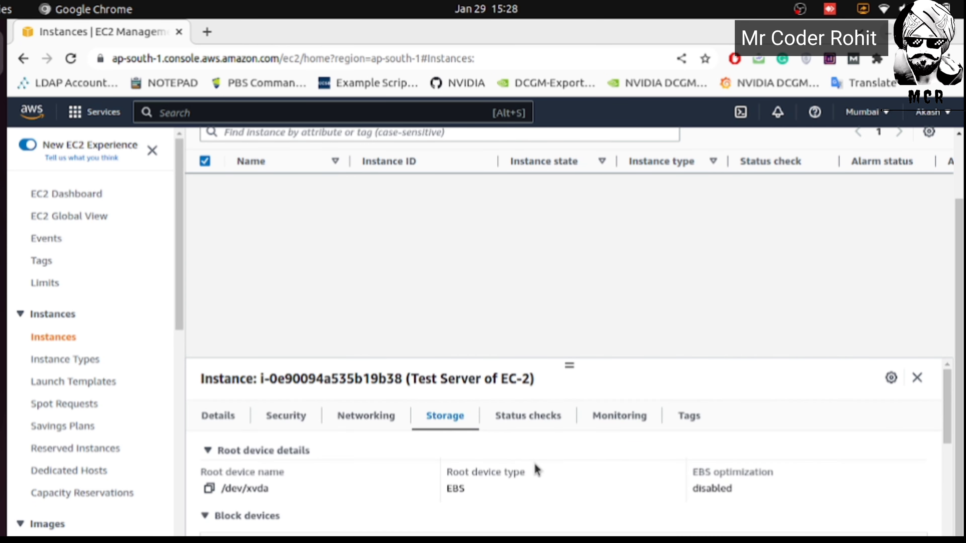
Step: Open the instance's status checks and review the system and instance check statuses
{"action": "left_click", "coordinate": [516, 421]}
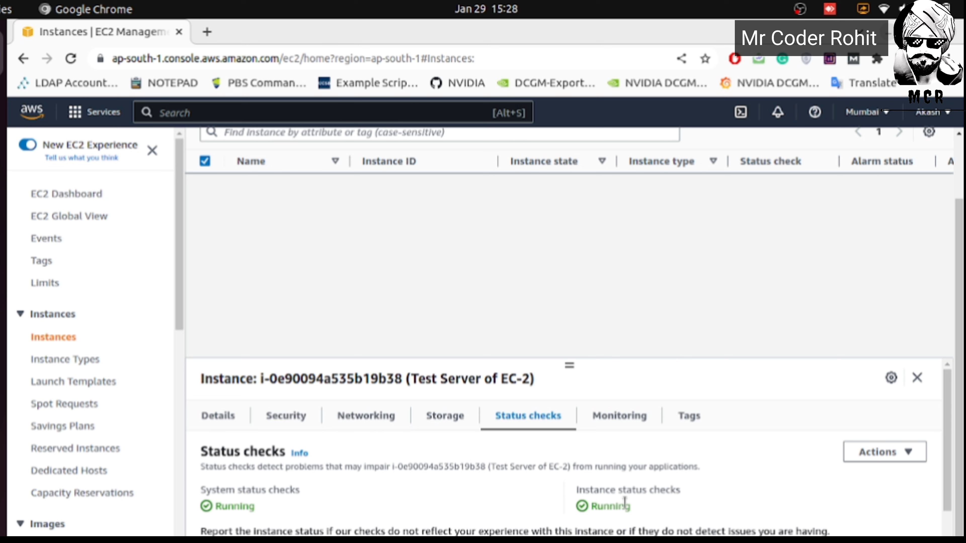
{"action": "scroll", "coordinate": [654, 495], "scroll_direction": "down", "scroll_amount": 1}
{"action": "scroll", "coordinate": [654, 495], "scroll_direction": "up", "scroll_amount": 1}
Step: Examine the instance's monitoring graphs for CPU utilization, failed status checks, network traffic, and disk reads and writes
{"action": "left_click", "coordinate": [621, 419]}
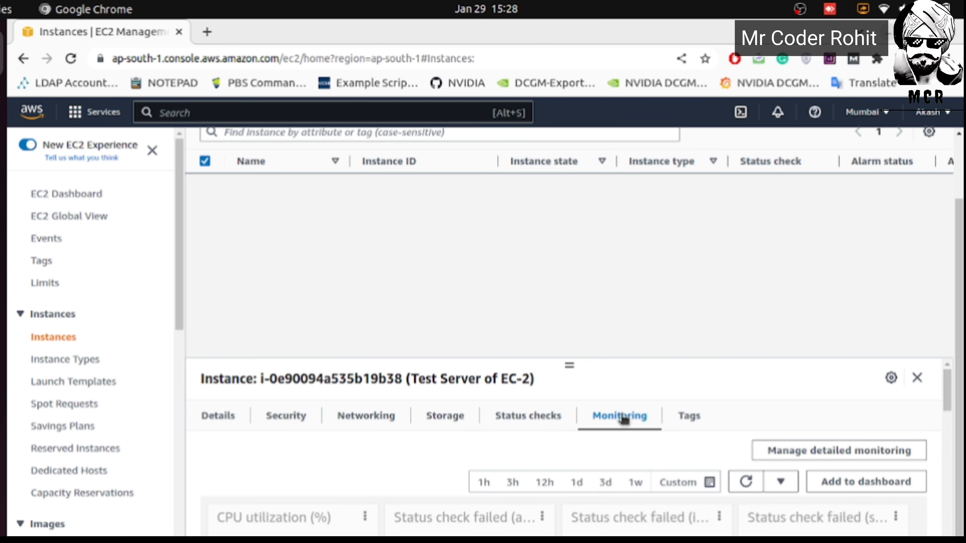
{"action": "scroll", "coordinate": [494, 478], "scroll_direction": "down", "scroll_amount": 3}
{"action": "scroll", "coordinate": [494, 479], "scroll_direction": "up", "scroll_amount": 3}
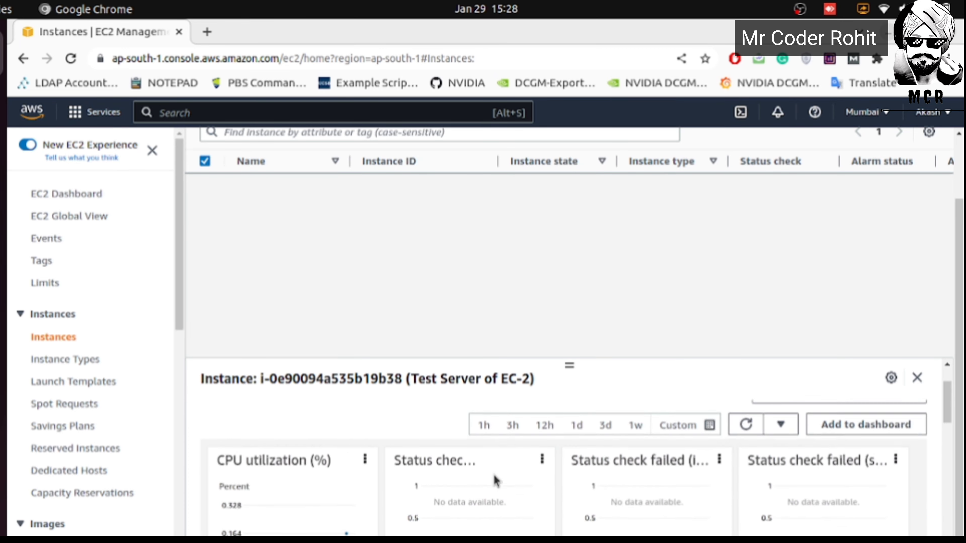
{"action": "scroll", "coordinate": [494, 474], "scroll_direction": "down", "scroll_amount": 2}
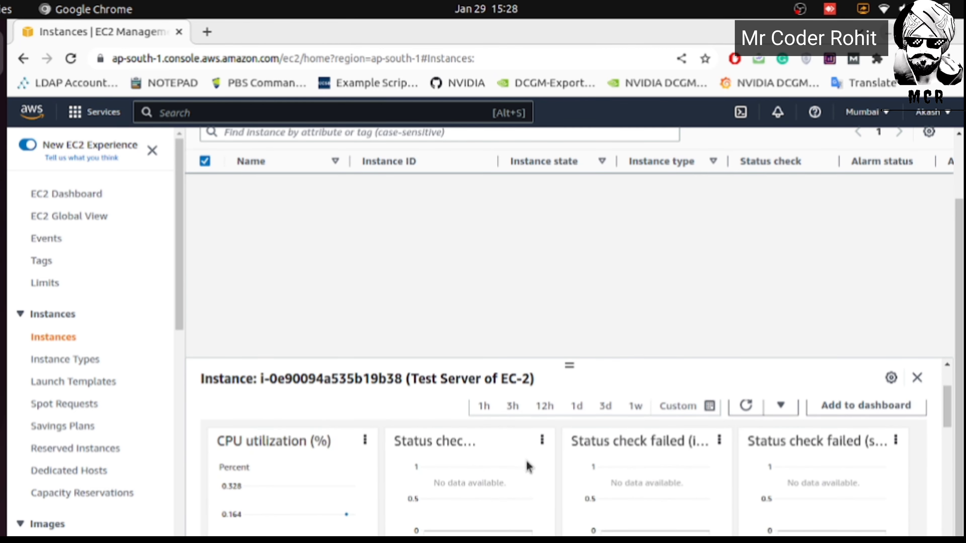
{"action": "scroll", "coordinate": [657, 443], "scroll_direction": "down", "scroll_amount": 4}
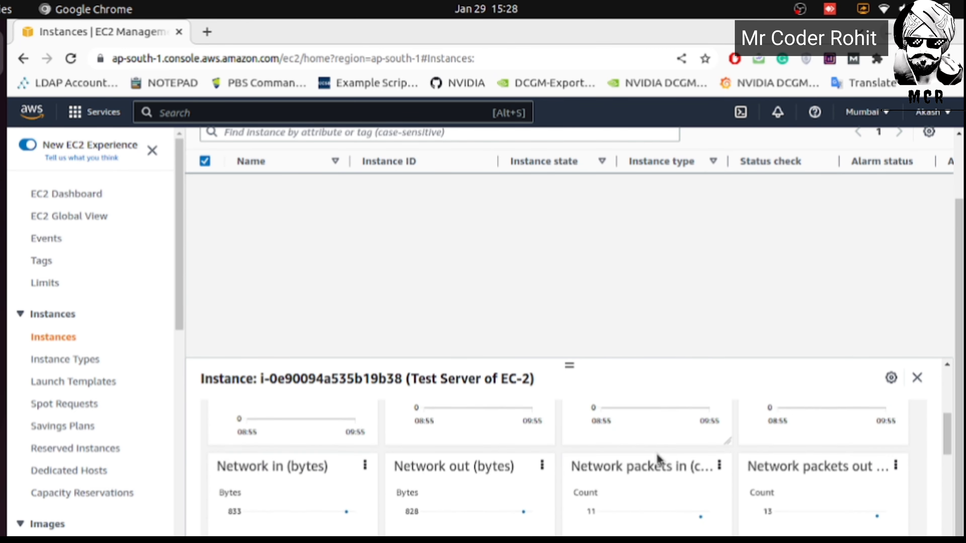
{"action": "scroll", "coordinate": [657, 454], "scroll_direction": "down", "scroll_amount": 5}
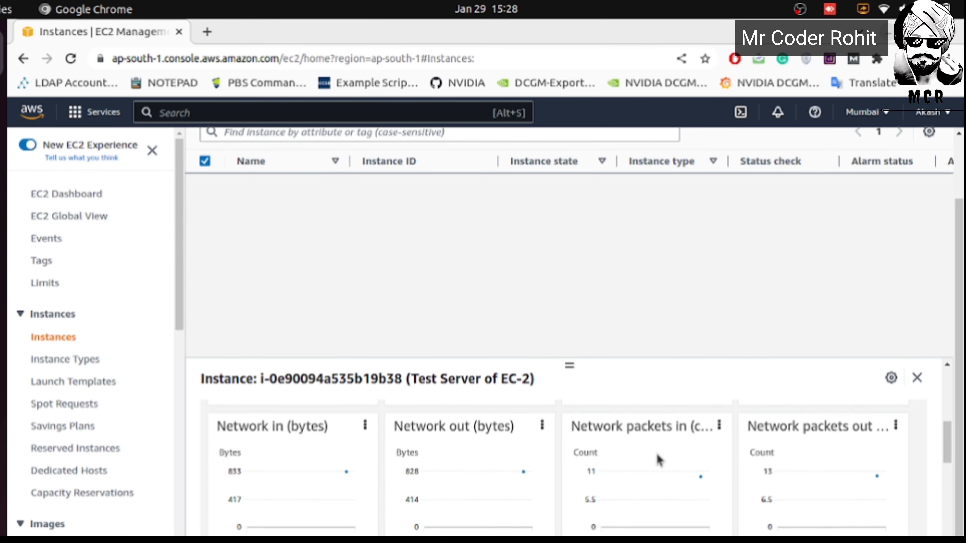
{"action": "scroll", "coordinate": [658, 459], "scroll_direction": "up", "scroll_amount": 3}
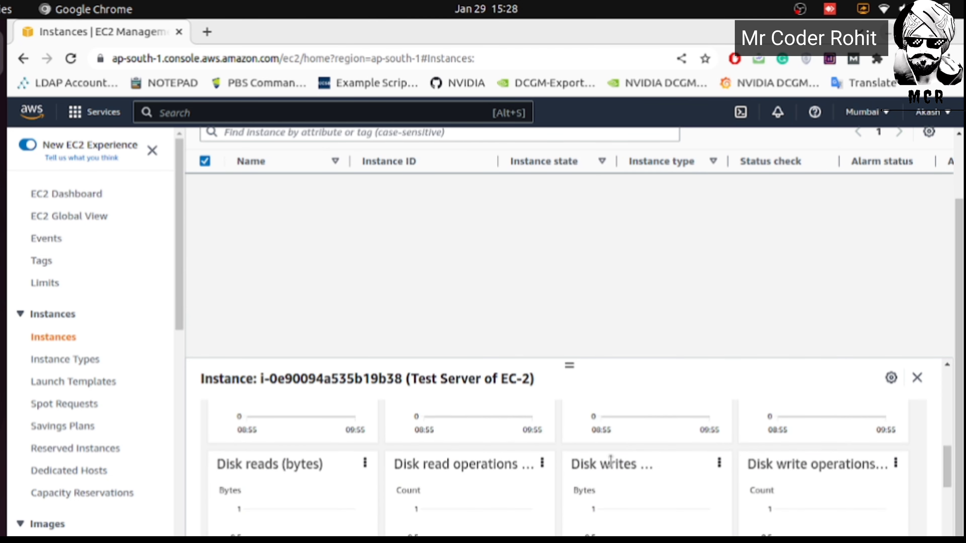
{"action": "scroll", "coordinate": [760, 498], "scroll_direction": "down", "scroll_amount": 1}
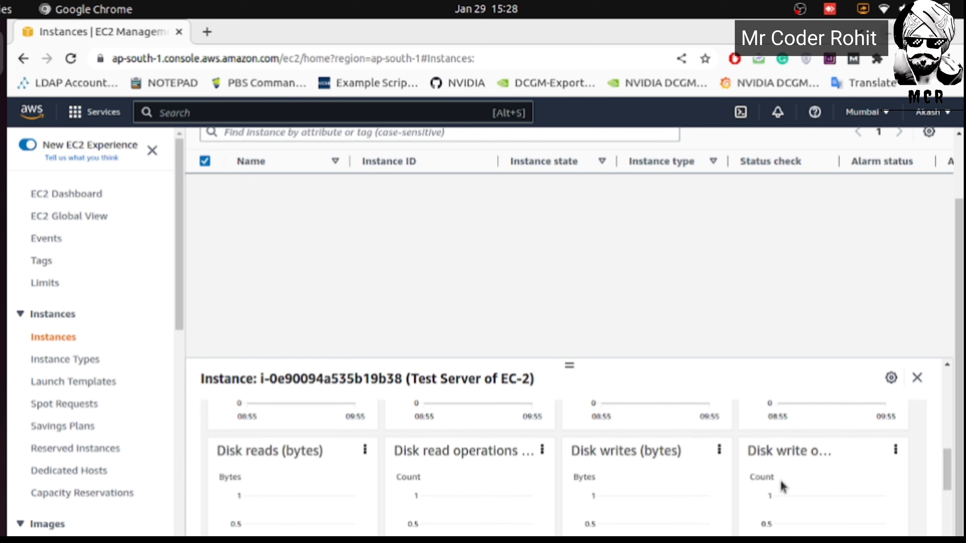
{"action": "scroll", "coordinate": [780, 483], "scroll_direction": "up", "scroll_amount": 10}
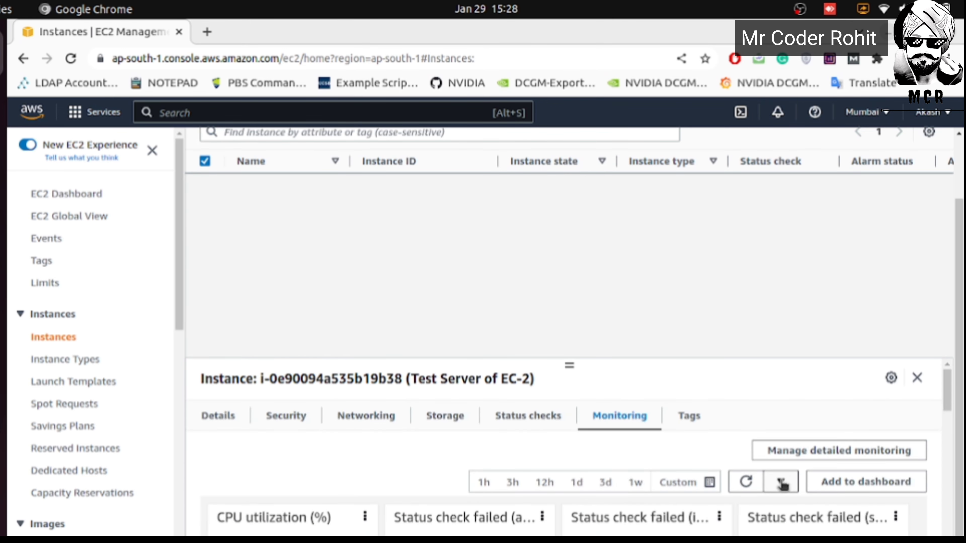
Step: Open the instance's tags and highlight the value of the Name tag
{"action": "left_click", "coordinate": [691, 422]}
{"action": "scroll", "coordinate": [558, 459], "scroll_direction": "down", "scroll_amount": 1}
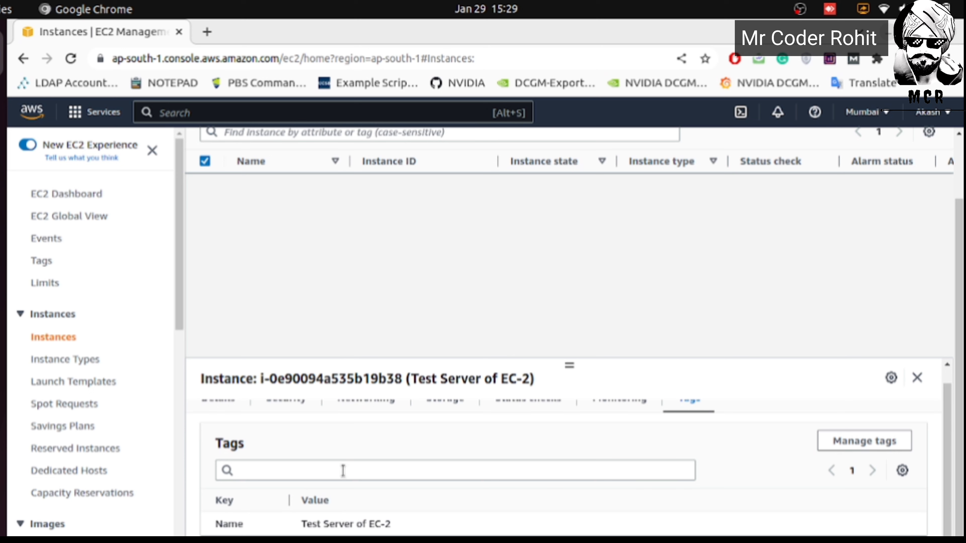
{"action": "triple_click", "coordinate": [348, 524]}
{"action": "left_click", "coordinate": [351, 512]}
{"action": "left_click", "coordinate": [367, 471]}
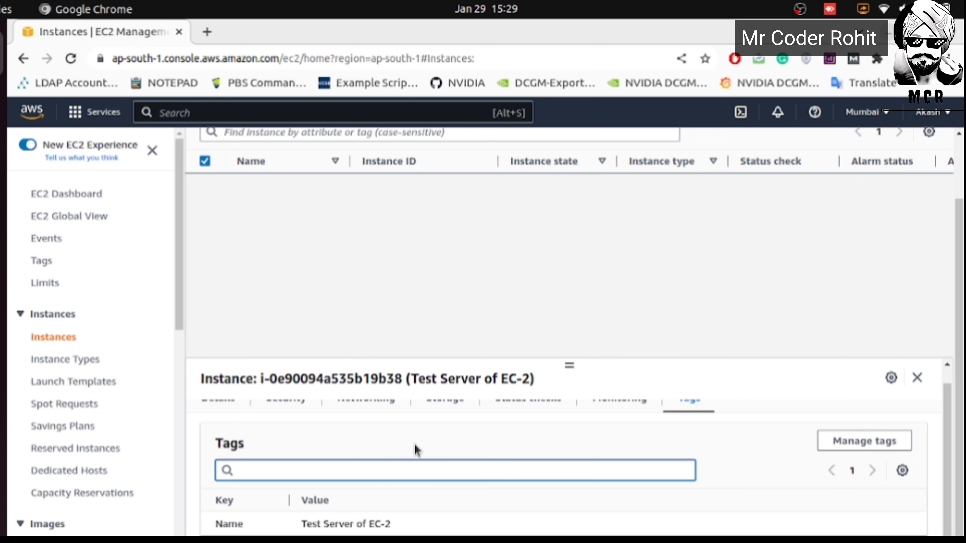
{"action": "scroll", "coordinate": [432, 461], "scroll_direction": "up", "scroll_amount": 1}
Step: Reselect the Test Server of EC-2 instance in the instances list and open its Connect to instance page
{"action": "left_click", "coordinate": [213, 415]}
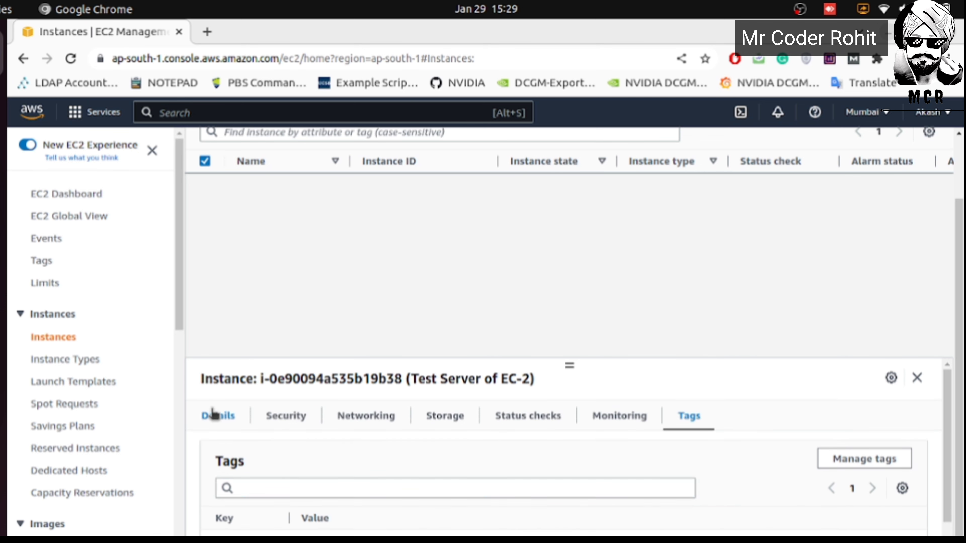
{"action": "scroll", "coordinate": [492, 334], "scroll_direction": "up", "scroll_amount": 1}
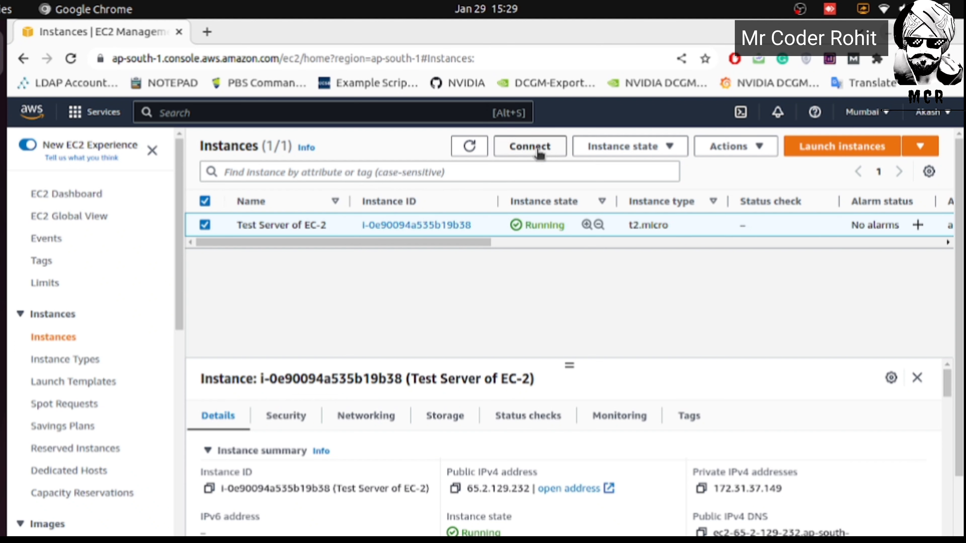
{"action": "left_click", "coordinate": [204, 225]}
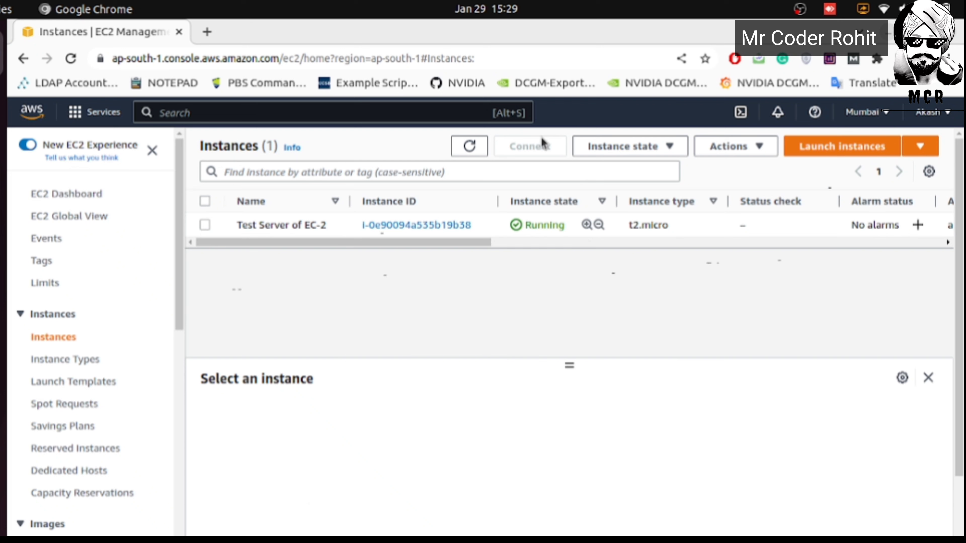
{"action": "left_click", "coordinate": [205, 225]}
{"action": "left_click", "coordinate": [525, 149]}
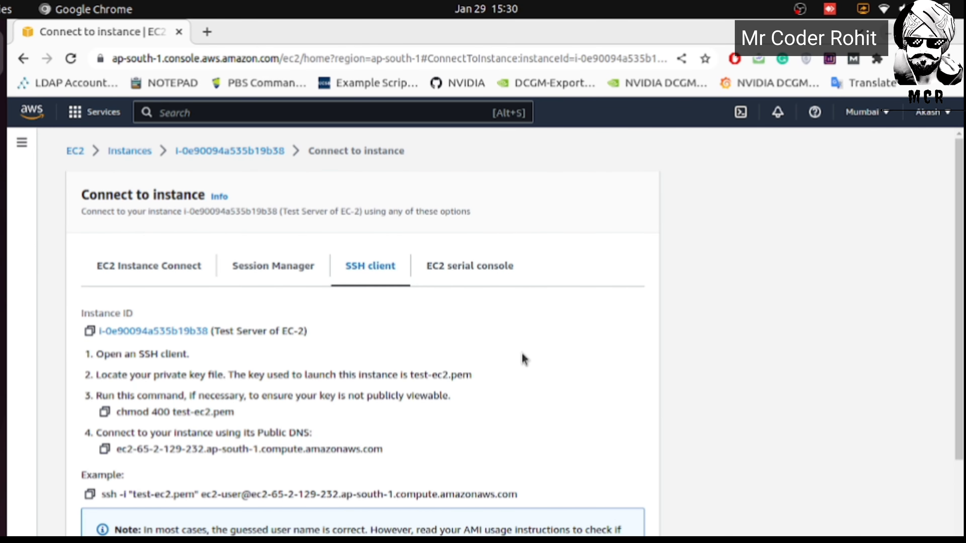
Step: Copy the example SSH command that uses test-ec2.pem from the SSH client connection instructions
{"action": "scroll", "coordinate": [521, 360], "scroll_direction": "down", "scroll_amount": 1}
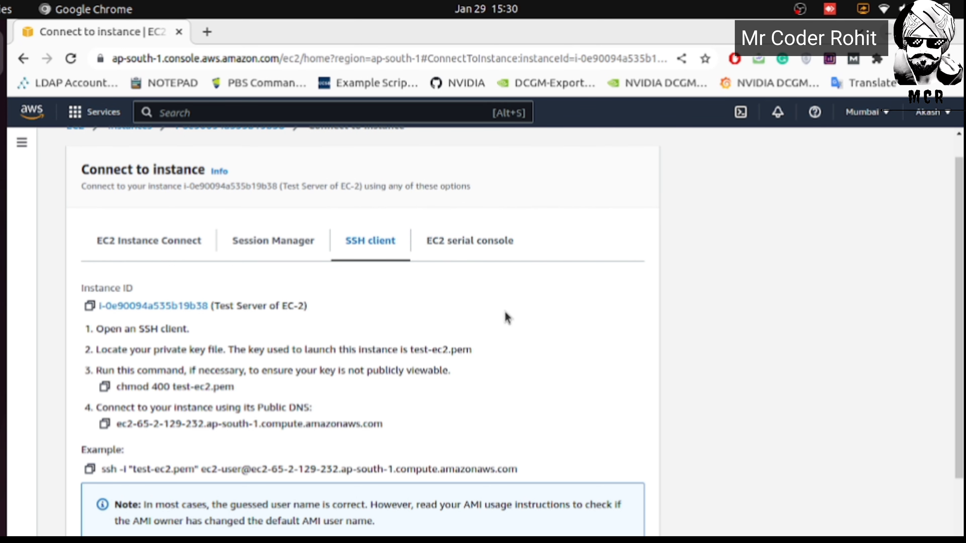
{"action": "scroll", "coordinate": [507, 318], "scroll_direction": "down", "scroll_amount": 2}
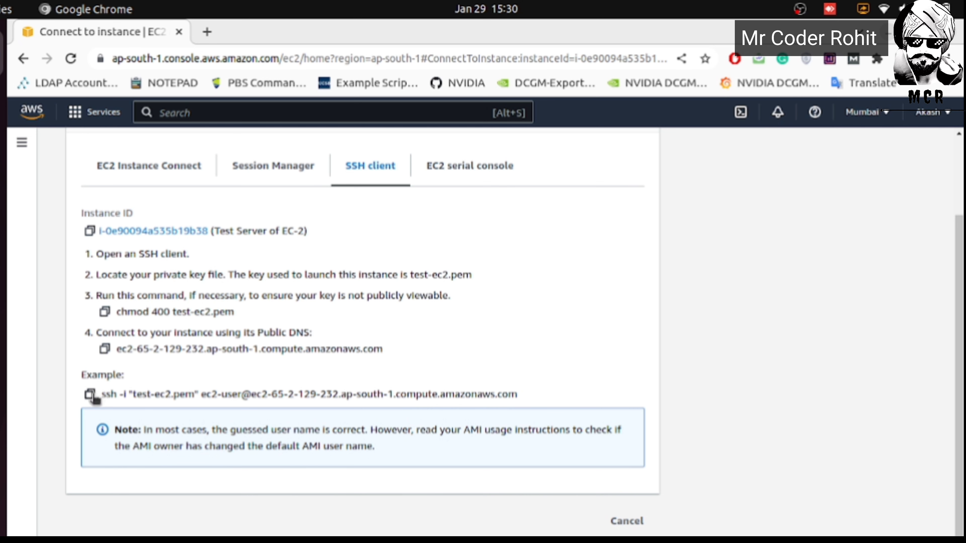
{"action": "left_click", "coordinate": [90, 394]}
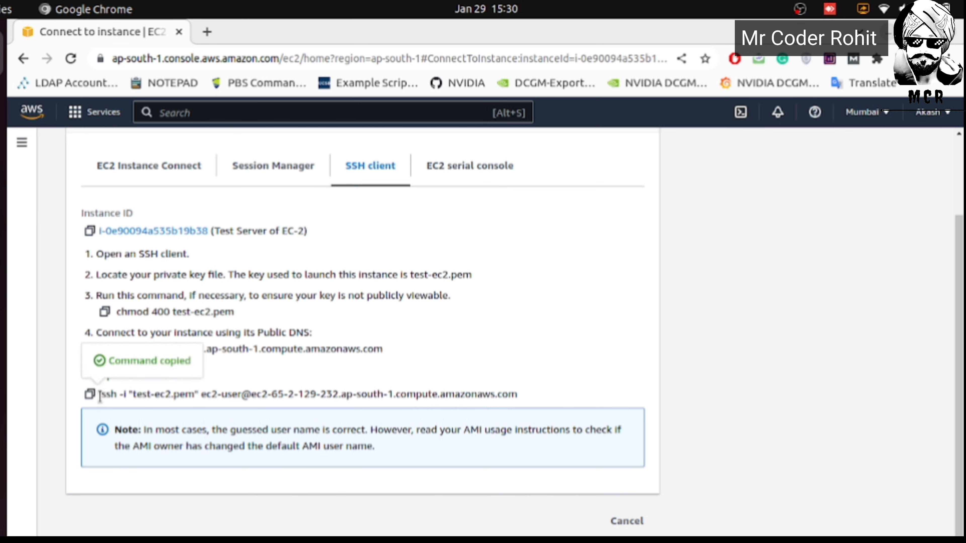
Step: Switch to the Terminal, list the home directory's contents with ls and clear the screen
{"action": "left_click", "coordinate": [2, 199]}
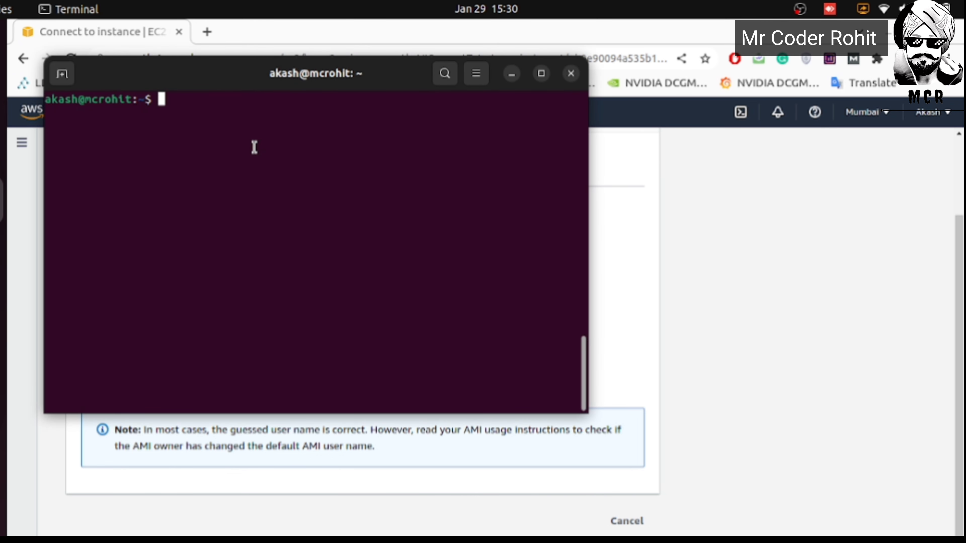
{"action": "type", "text": "ls"}
{"action": "key", "text": "Return"}
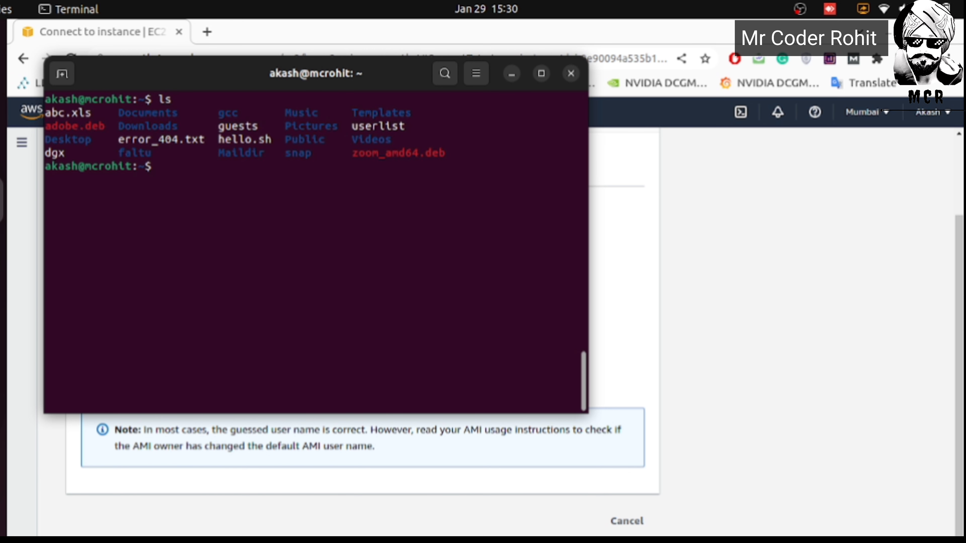
{"action": "key", "text": "ctrl+l"}
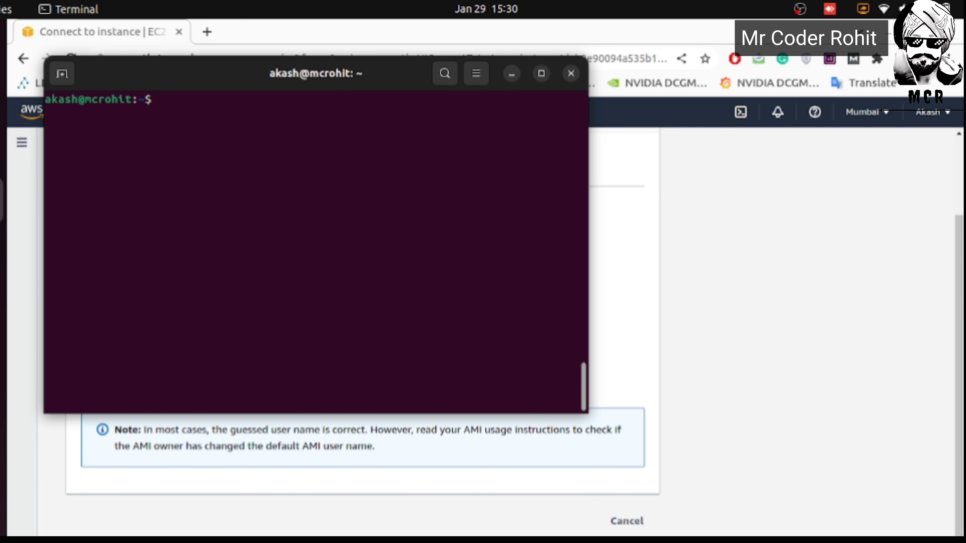
Step: Begin a cd command for the Downloads folder and maximize the terminal window with enlarged text
{"action": "type", "text": "cd /Dow"}
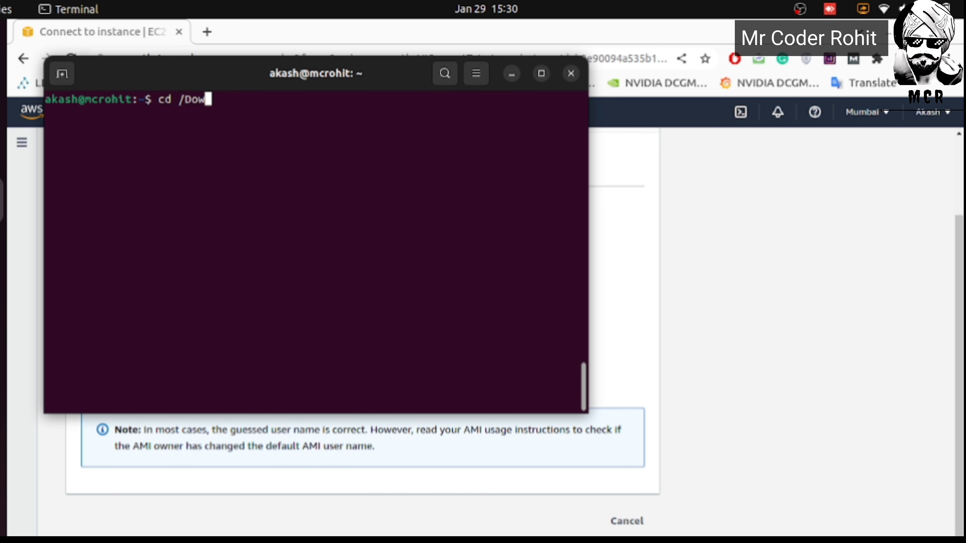
{"action": "double_click", "coordinate": [301, 78]}
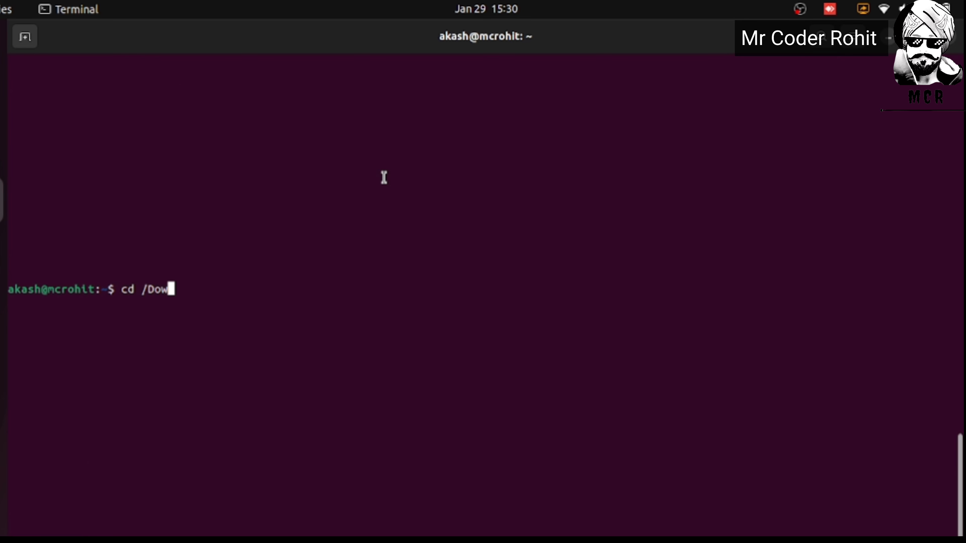
{"action": "key", "text": "ctrl+l"}
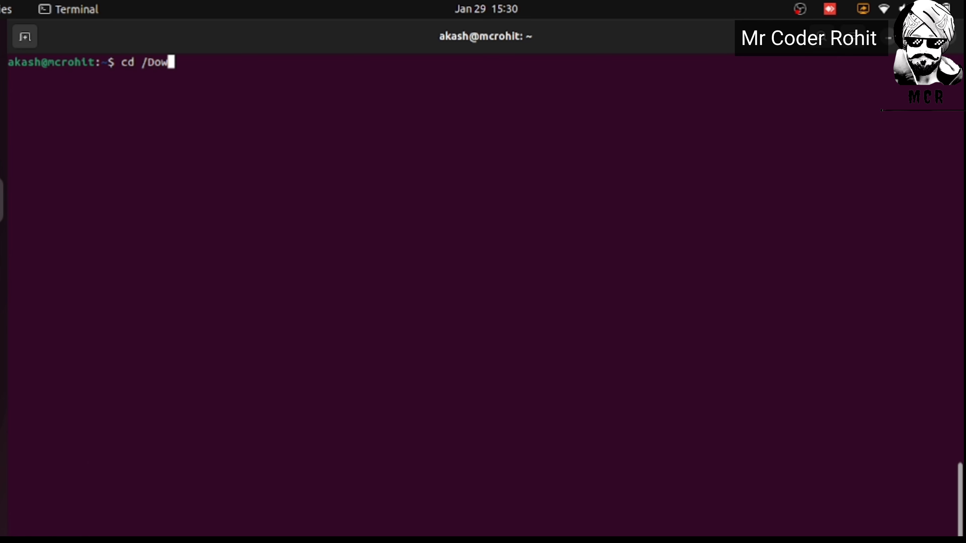
{"action": "key", "text": "ctrl+plus"}
{"action": "key", "text": "ctrl+plus"}
{"action": "key", "text": "ctrl+plus"}
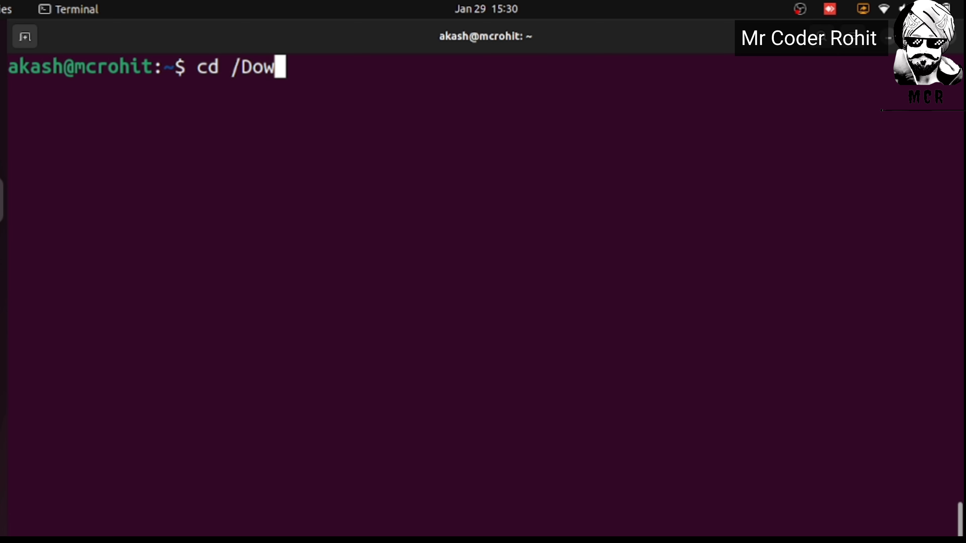
Step: Correct the command to cd Downloads/ without the leading slash, run it and clear the screen
{"action": "type", "text": "lo"}
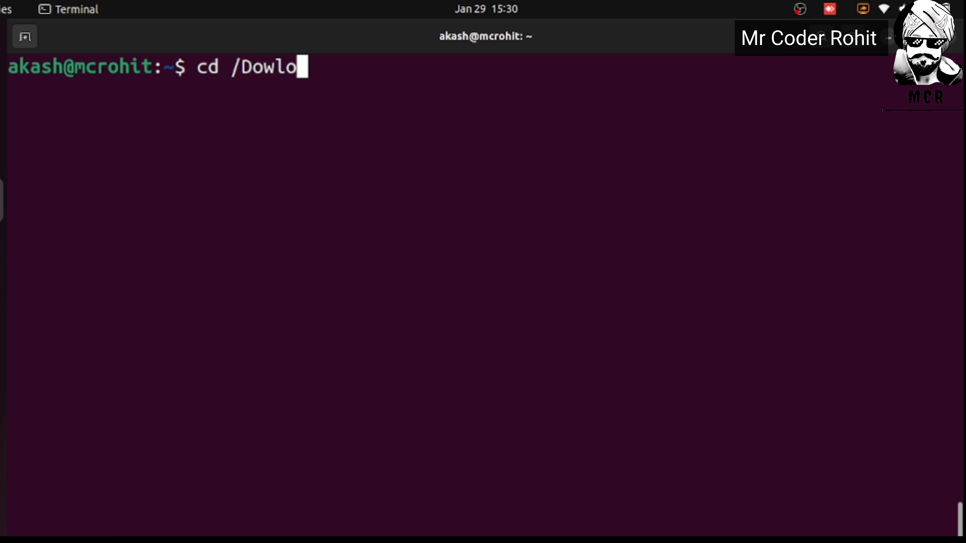
{"action": "key", "text": "BackSpace"}
{"action": "key", "text": "BackSpace"}
{"action": "key", "text": "BackSpace"}
{"action": "key", "text": "BackSpace"}
{"action": "key", "text": "BackSpace"}
{"action": "key", "text": "BackSpace"}
{"action": "type", "text": "Dow"}
{"action": "key", "text": "Tab"}
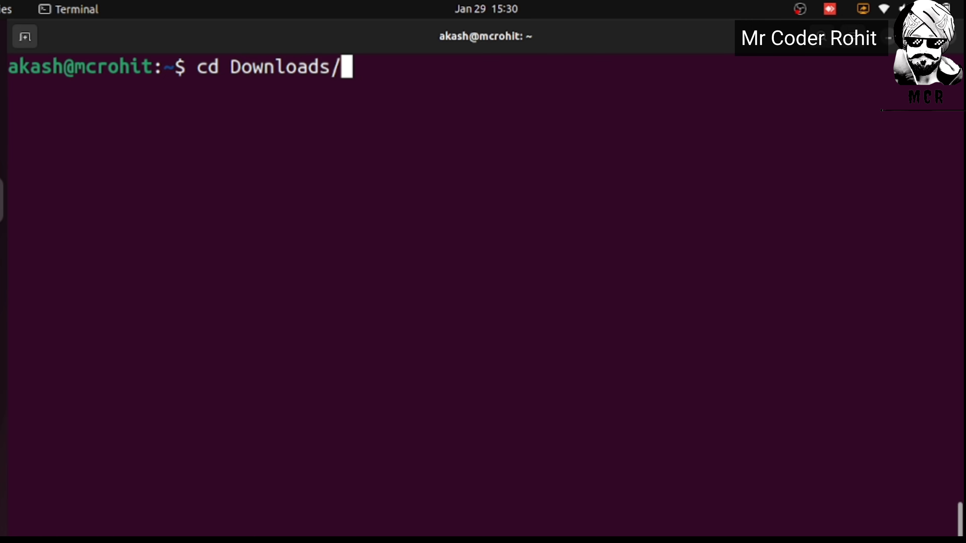
{"action": "key", "text": "Return"}
{"action": "key", "text": "ctrl+l"}
Step: List the Downloads folder with ls, clear the screen and list it again in detail with ls -lrth
{"action": "type", "text": "ls"}
{"action": "key", "text": "Return"}
{"action": "key", "text": "ctrl+l"}
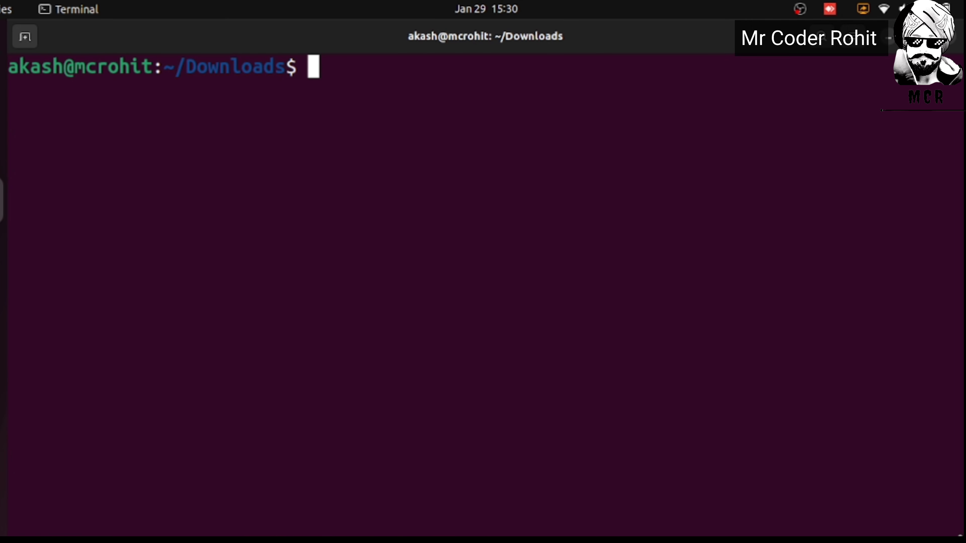
{"action": "type", "text": "ls -lrth"}
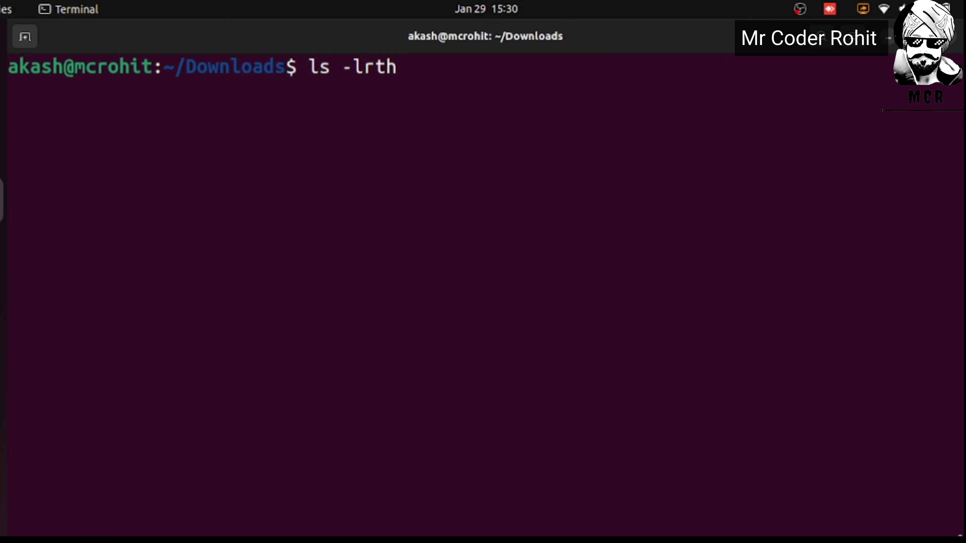
{"action": "key", "text": "Return"}
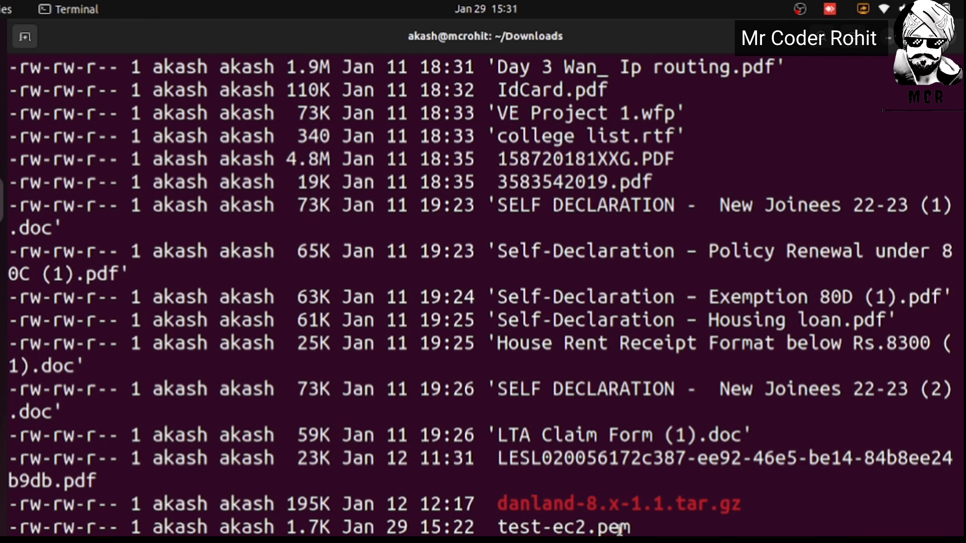
Step: Highlight the test-ec2.pem key file in the listing and switch back to the SSH instructions in Google Chrome
{"action": "left_click_drag", "start_coordinate": [633, 528], "coordinate": [494, 529]}
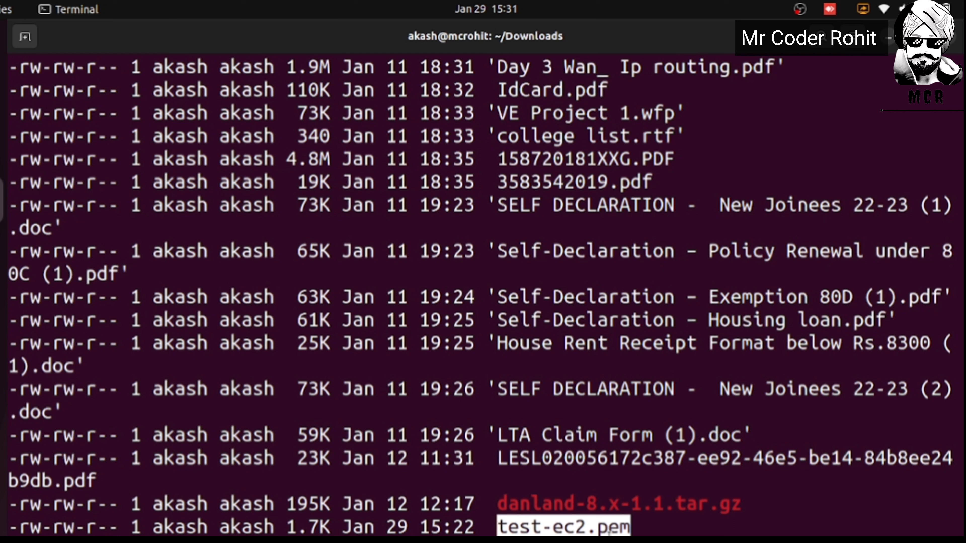
{"action": "left_click", "coordinate": [563, 533]}
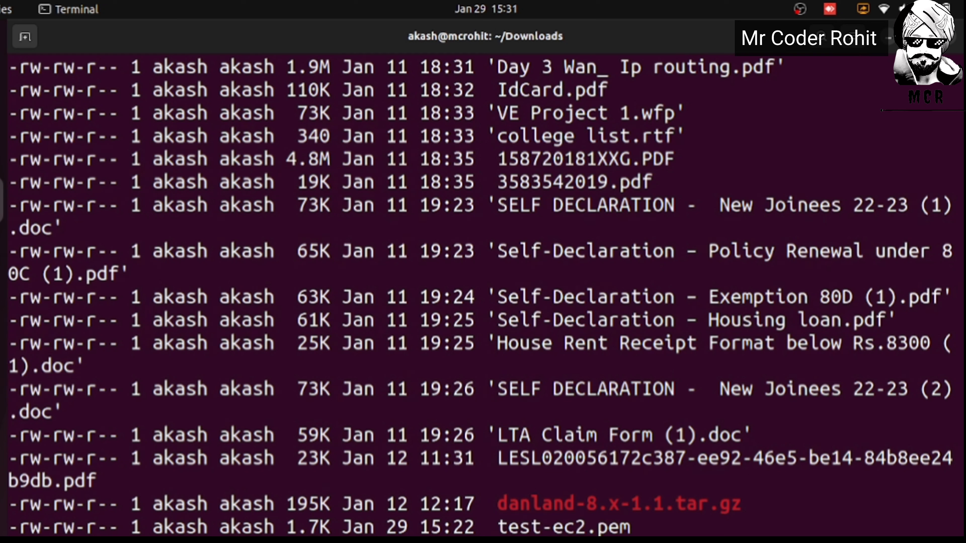
{"action": "key", "text": "alt+Tab"}
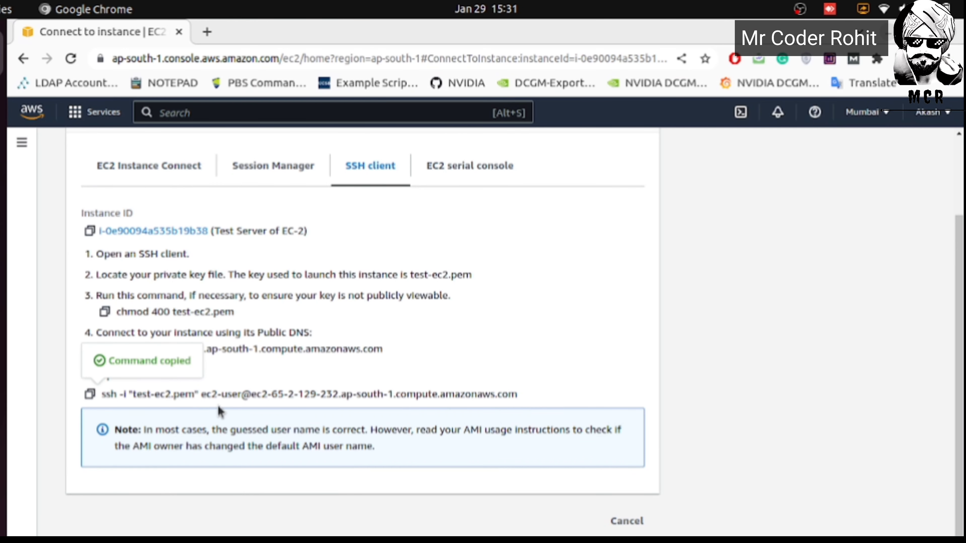
Step: Switch to Terminal, clear the screen and paste the copied ssh command for ec2-user with the test-ec2.pem key at the prompt
{"action": "key", "text": "alt+Tab"}
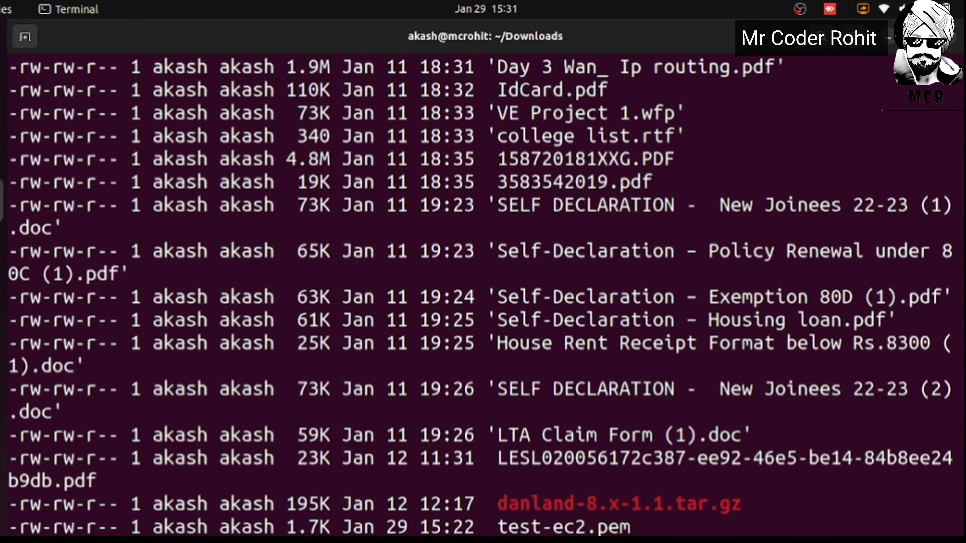
{"action": "key", "text": "ctrl+l"}
{"action": "right_click", "coordinate": [404, 271]}
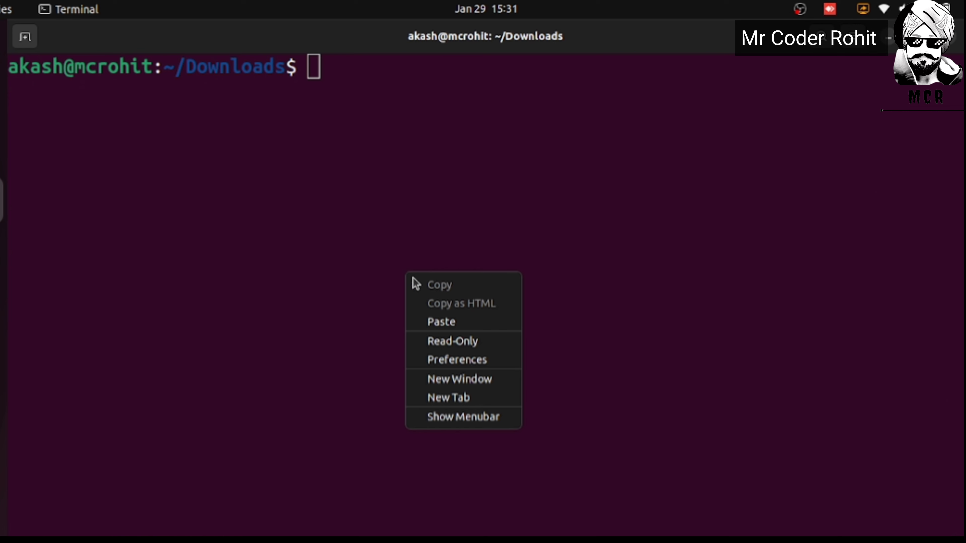
{"action": "left_click", "coordinate": [446, 322]}
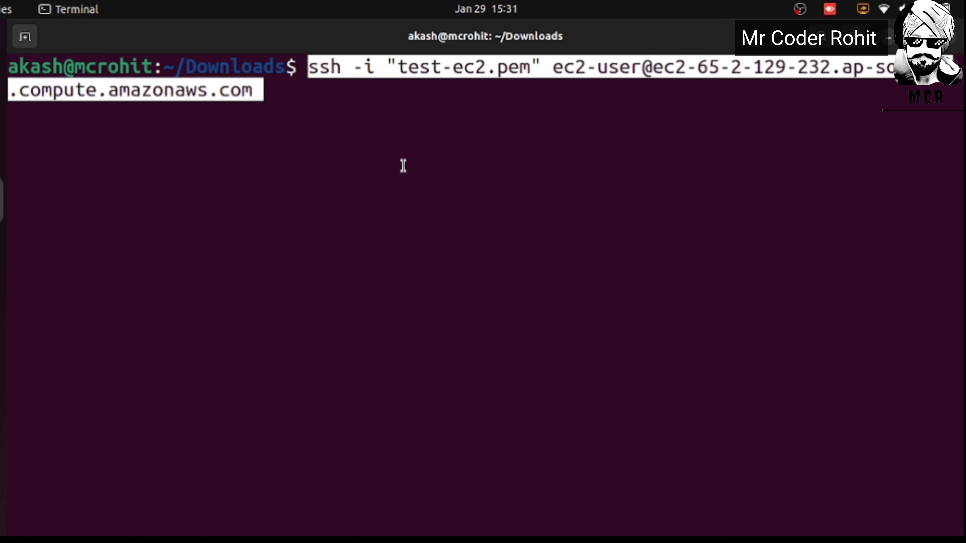
{"action": "key", "text": "Left"}
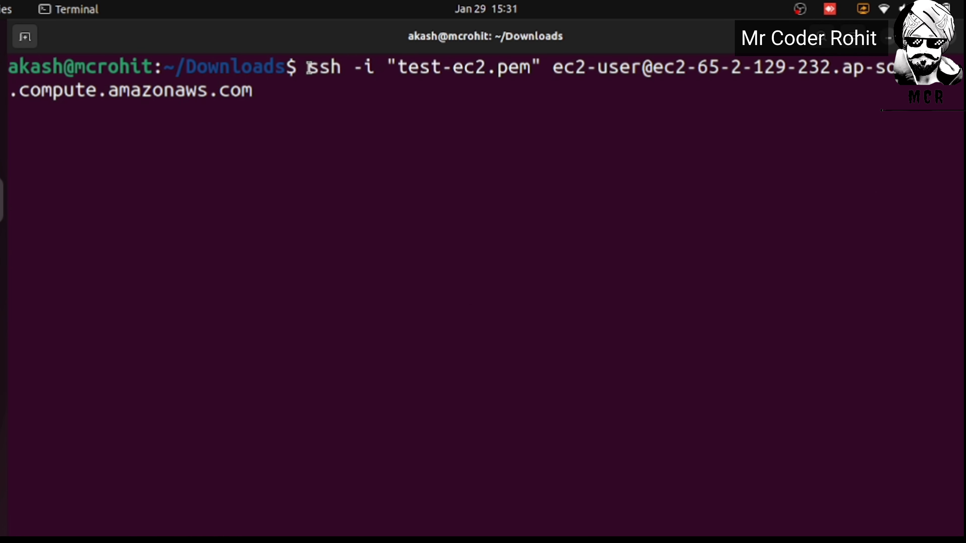
Step: Examine the ssh, -i and test-ec2.pem parts of the pasted command together with the Downloads folder in the prompt
{"action": "left_click_drag", "start_coordinate": [309, 68], "coordinate": [341, 68]}
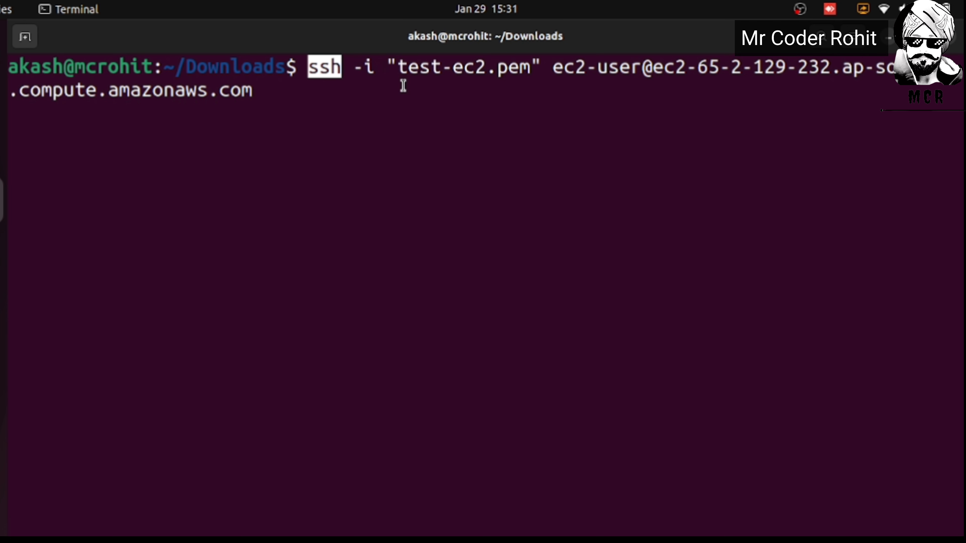
{"action": "left_click_drag", "start_coordinate": [356, 67], "coordinate": [369, 67]}
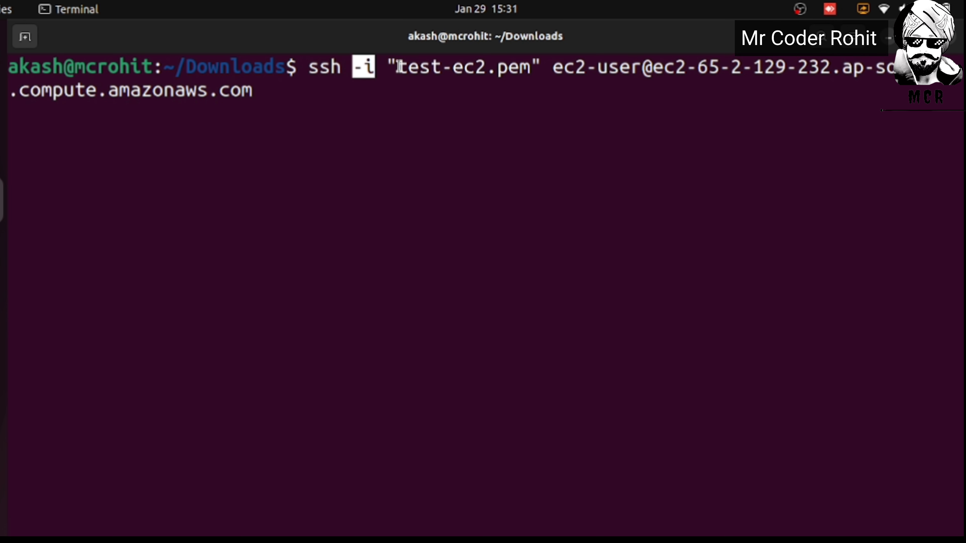
{"action": "left_click_drag", "start_coordinate": [398, 66], "coordinate": [525, 67]}
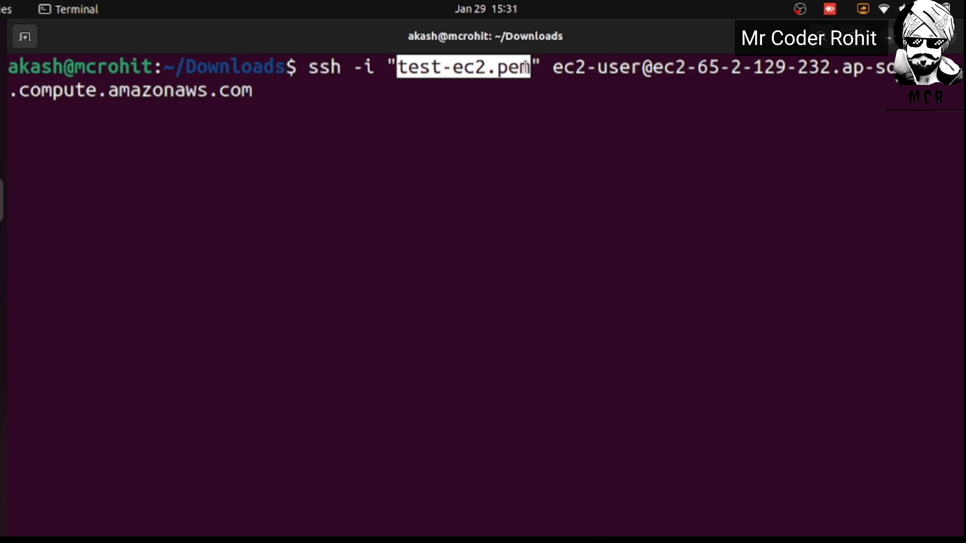
{"action": "left_click_drag", "start_coordinate": [189, 68], "coordinate": [287, 68]}
{"action": "left_click_drag", "start_coordinate": [393, 68], "coordinate": [528, 67]}
{"action": "left_click", "coordinate": [394, 68]}
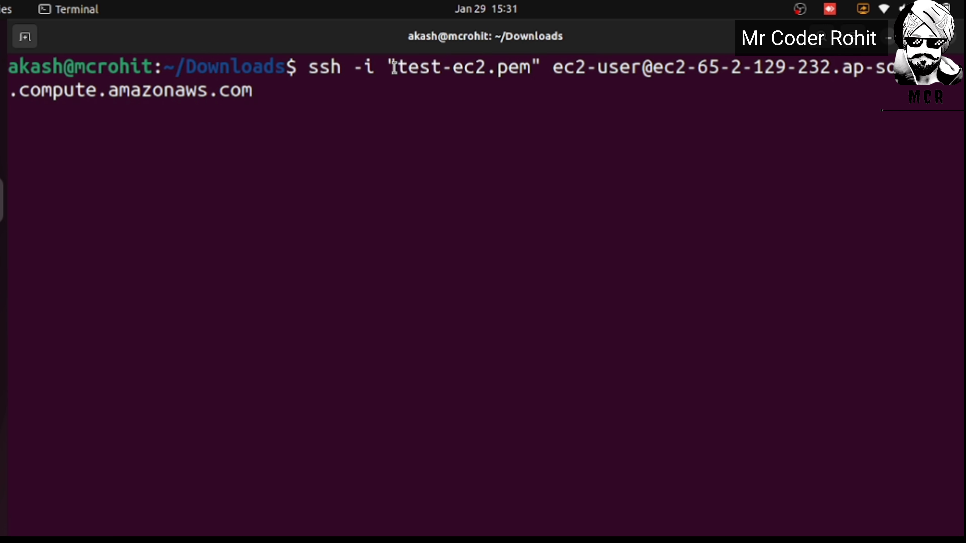
{"action": "left_click_drag", "start_coordinate": [394, 67], "coordinate": [529, 70]}
{"action": "left_click", "coordinate": [398, 64]}
{"action": "left_click_drag", "start_coordinate": [398, 65], "coordinate": [531, 70]}
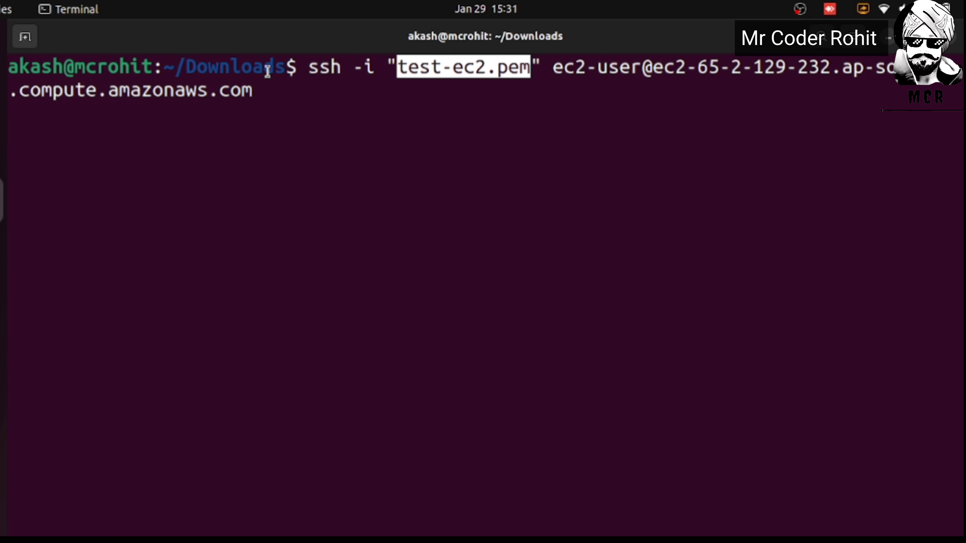
{"action": "double_click", "coordinate": [244, 68]}
{"action": "left_click_drag", "start_coordinate": [416, 66], "coordinate": [518, 72]}
{"action": "left_click", "coordinate": [517, 72]}
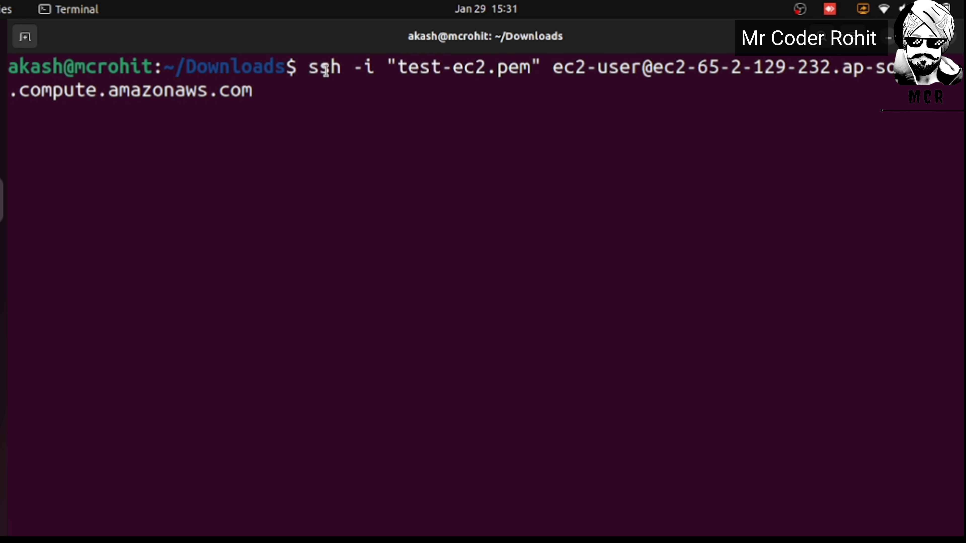
{"action": "left_click_drag", "start_coordinate": [308, 67], "coordinate": [524, 74]}
{"action": "left_click", "coordinate": [524, 75]}
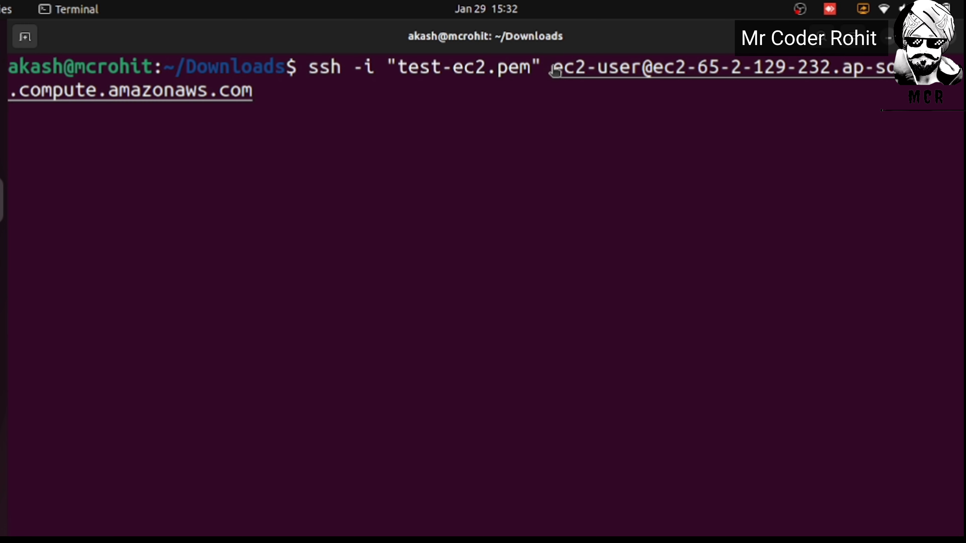
Step: Highlight the ec2-user login and the instance's public DNS host name in the pasted command
{"action": "left_click_drag", "start_coordinate": [551, 71], "coordinate": [640, 80]}
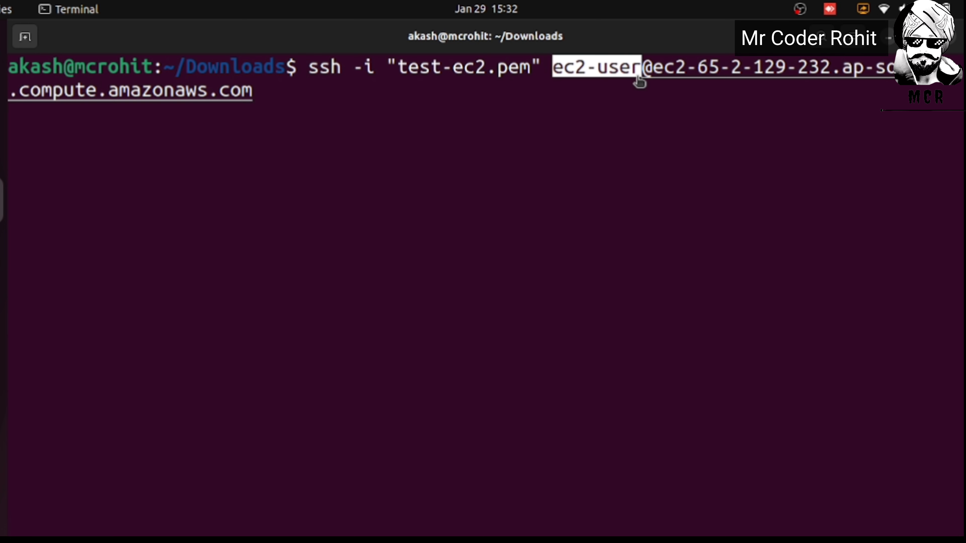
{"action": "left_click", "coordinate": [636, 111]}
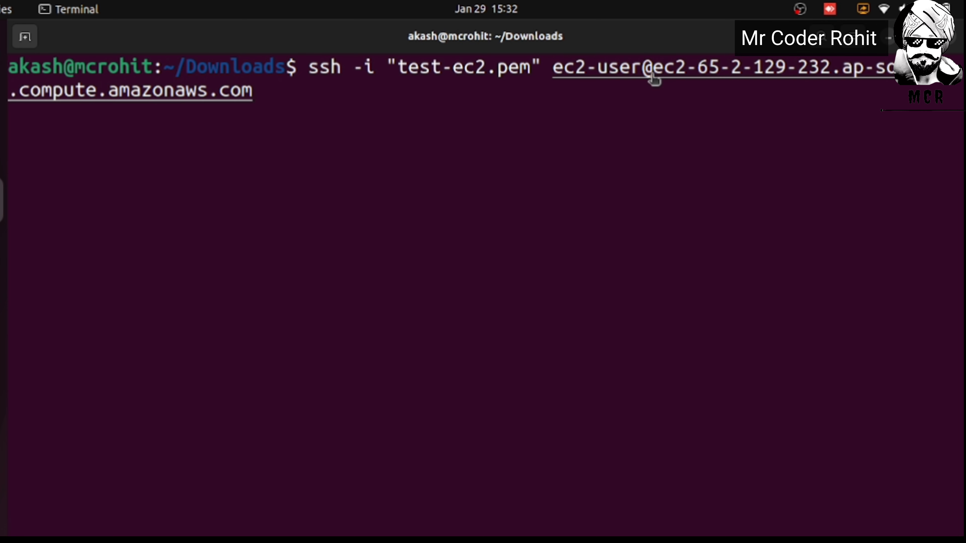
{"action": "left_click_drag", "start_coordinate": [652, 77], "coordinate": [335, 93]}
{"action": "left_click", "coordinate": [334, 92]}
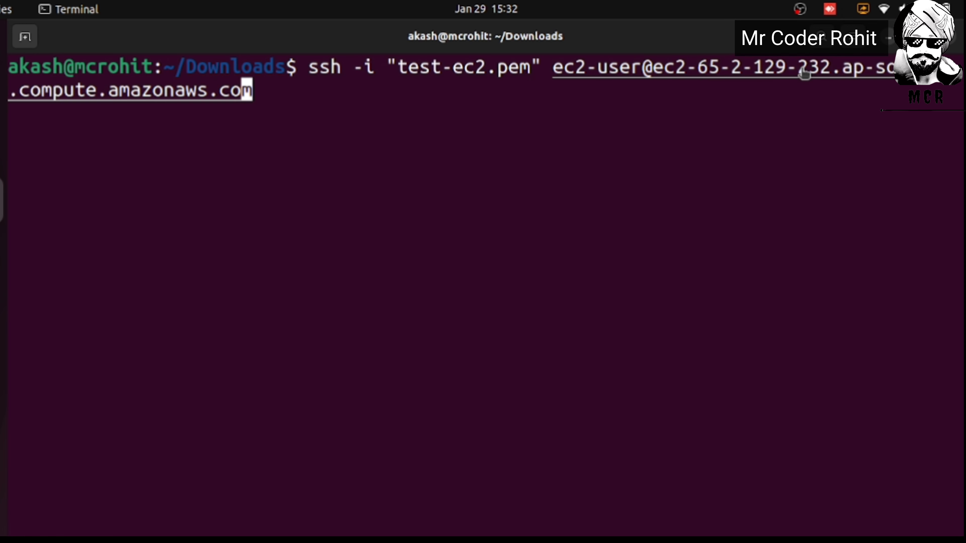
Step: Switch to Google Chrome, return to the EC2 Instances list and select Test Server of EC-2
{"action": "left_click", "coordinate": [2, 53]}
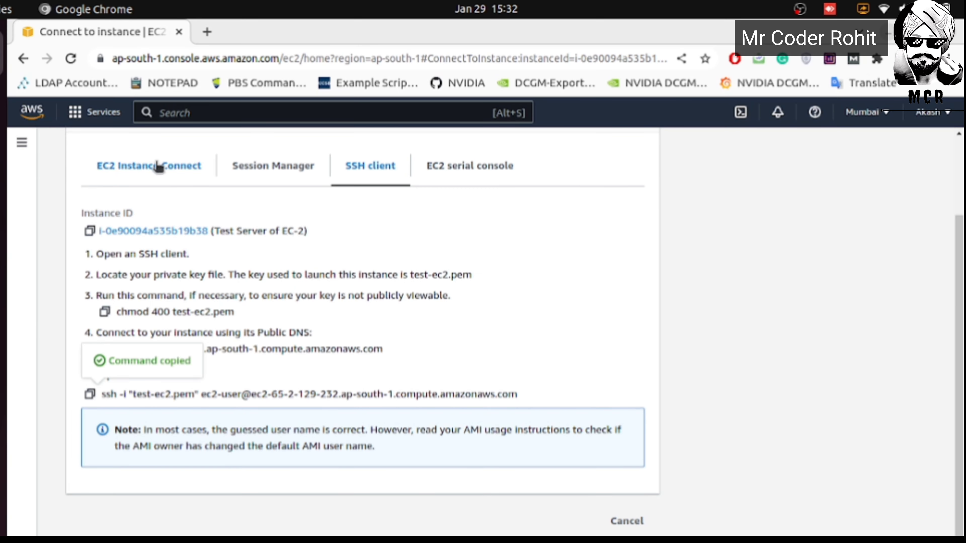
{"action": "scroll", "coordinate": [203, 196], "scroll_direction": "up", "scroll_amount": 3}
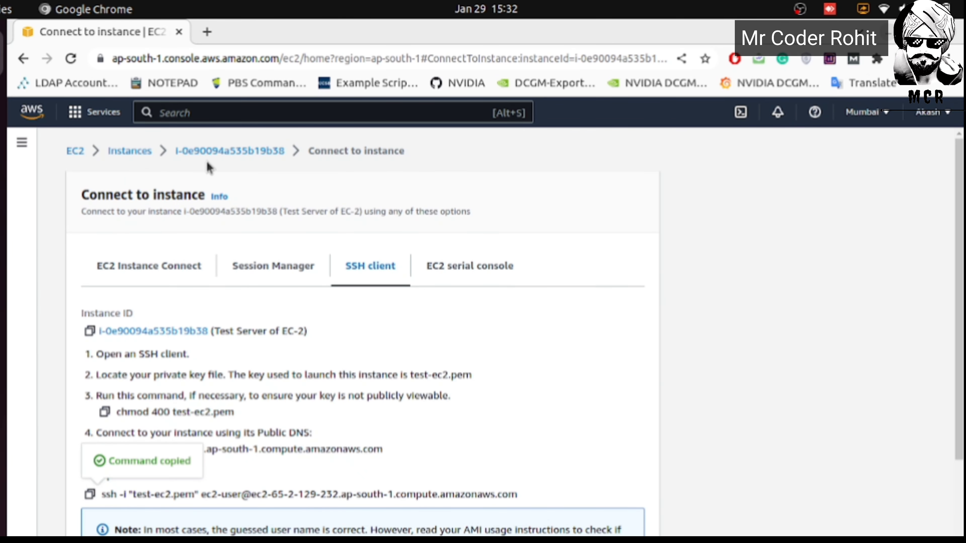
{"action": "left_click", "coordinate": [130, 151]}
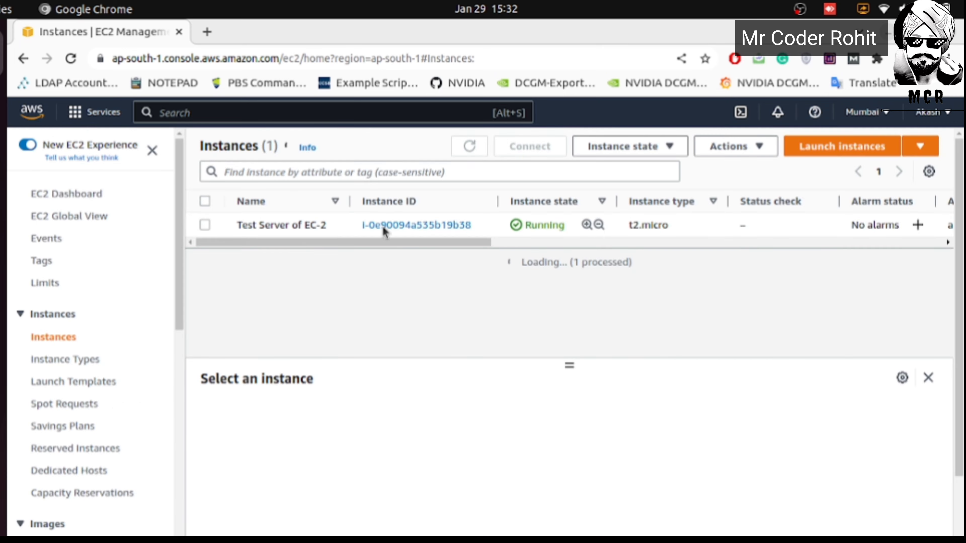
{"action": "left_click", "coordinate": [205, 226]}
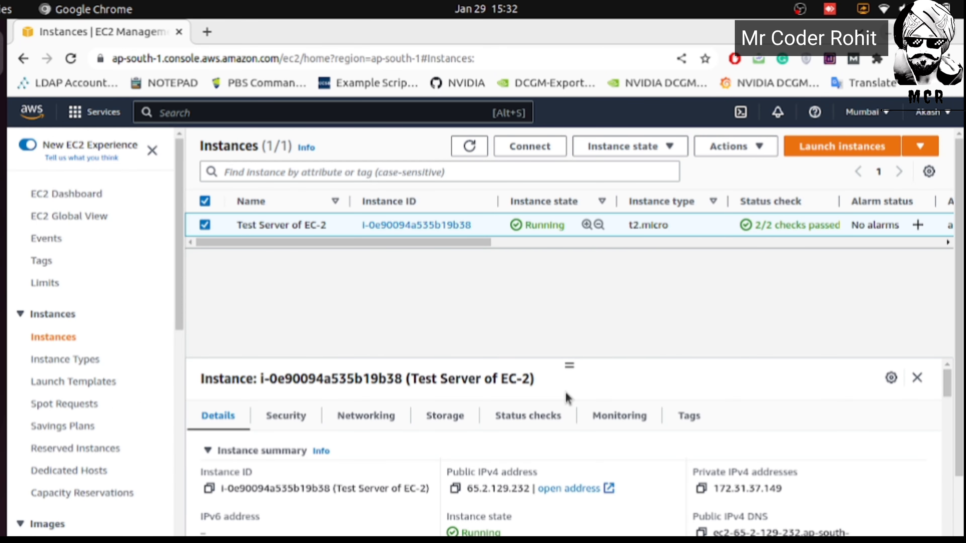
Step: Examine the instance summary and highlight the public IPv4 address of Test Server of EC-2
{"action": "scroll", "coordinate": [567, 397], "scroll_direction": "down", "scroll_amount": 3}
{"action": "scroll", "coordinate": [657, 464], "scroll_direction": "up", "scroll_amount": 3}
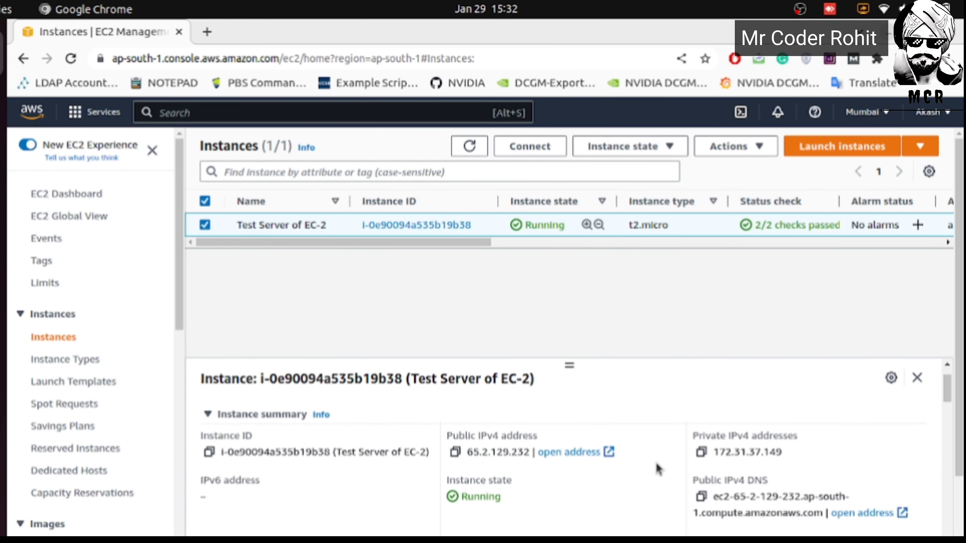
{"action": "scroll", "coordinate": [658, 464], "scroll_direction": "down", "scroll_amount": 4}
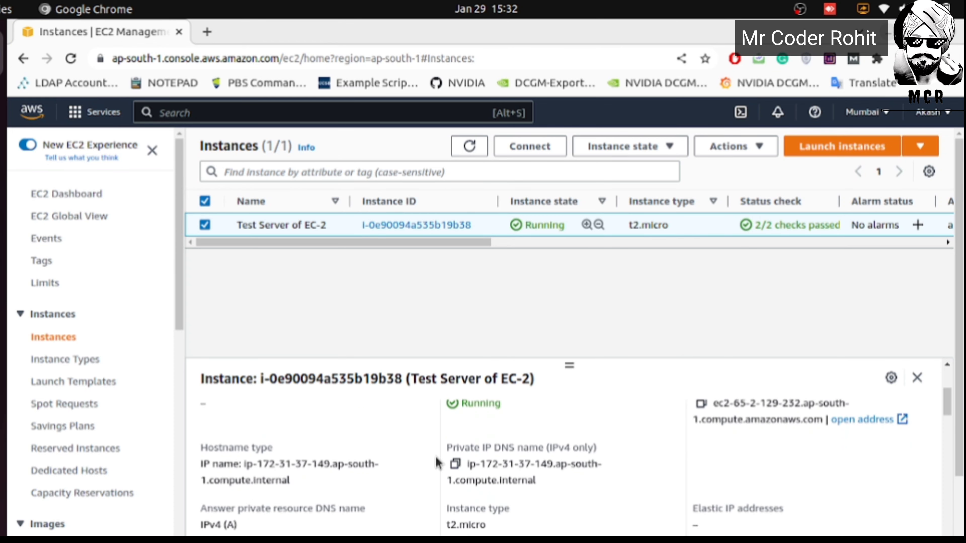
{"action": "scroll", "coordinate": [528, 479], "scroll_direction": "up", "scroll_amount": 3}
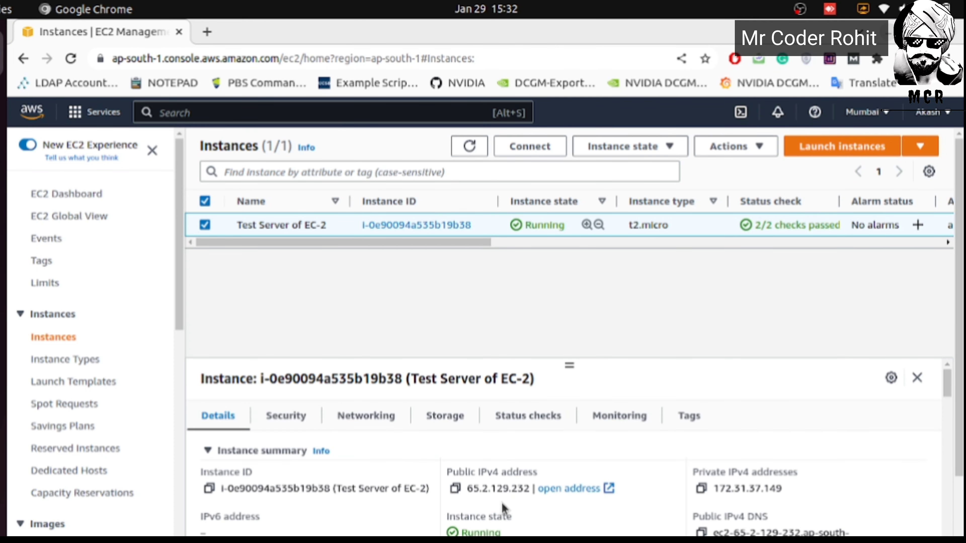
{"action": "left_click_drag", "start_coordinate": [468, 489], "coordinate": [531, 491]}
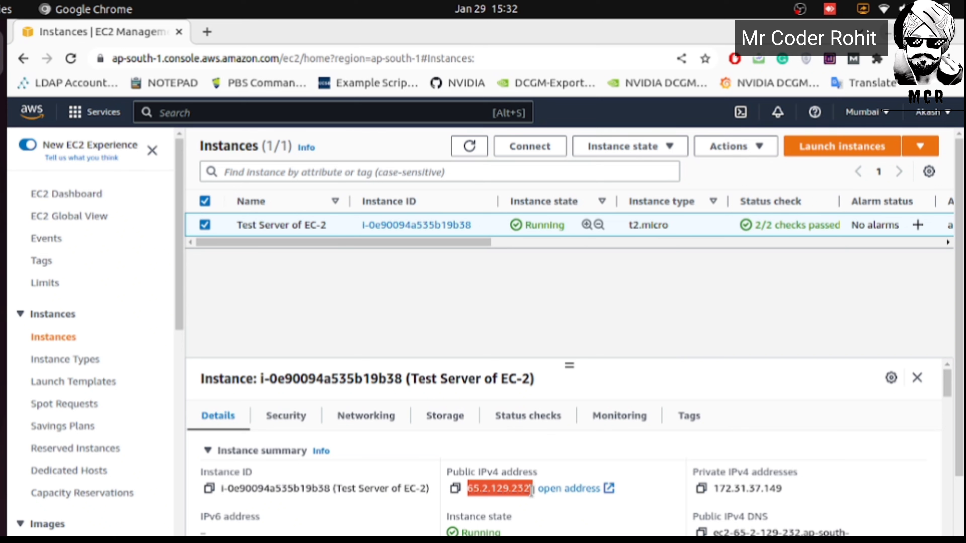
Step: Review the remaining instance details, including the auto-assigned IP, platform, AMI and private IP DNS name
{"action": "scroll", "coordinate": [337, 487], "scroll_direction": "down", "scroll_amount": 4}
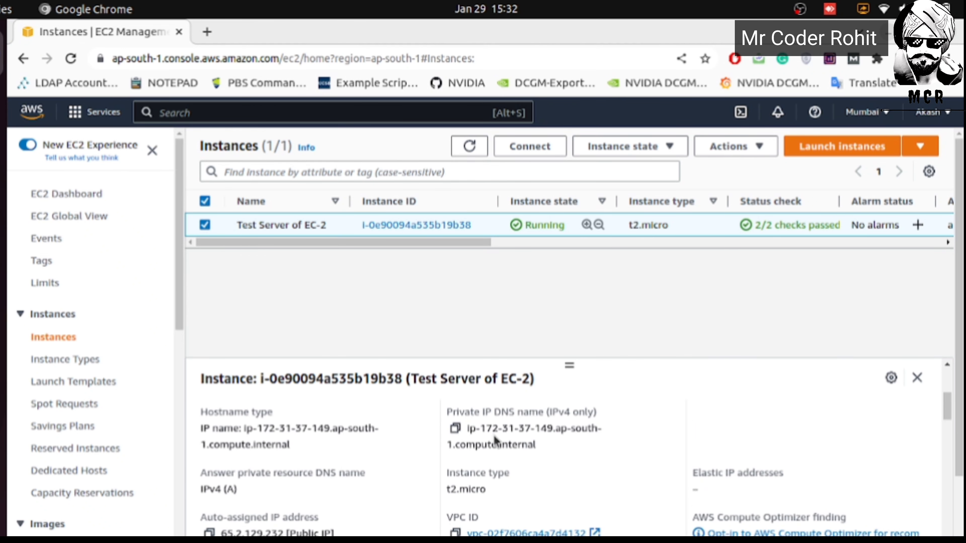
{"action": "scroll", "coordinate": [310, 472], "scroll_direction": "down", "scroll_amount": 2}
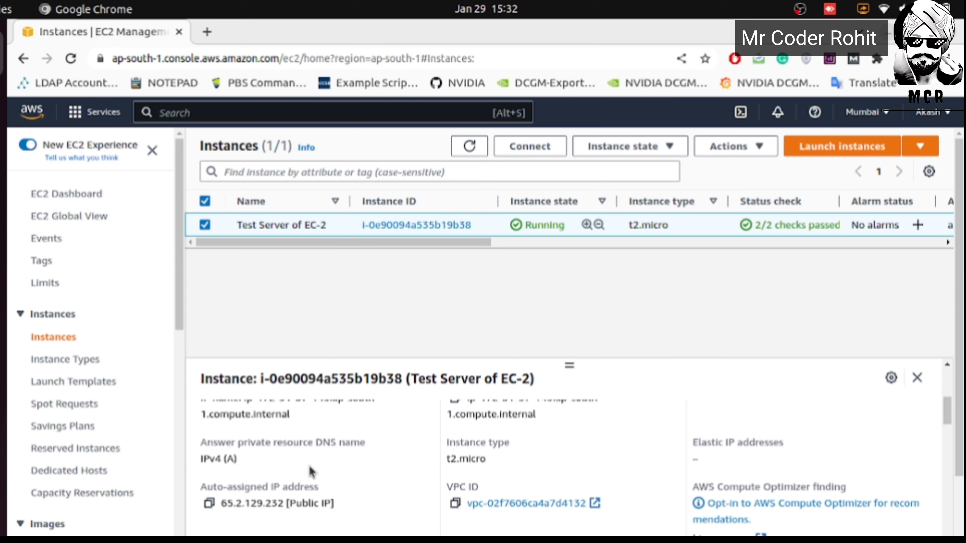
{"action": "scroll", "coordinate": [310, 472], "scroll_direction": "down", "scroll_amount": 8}
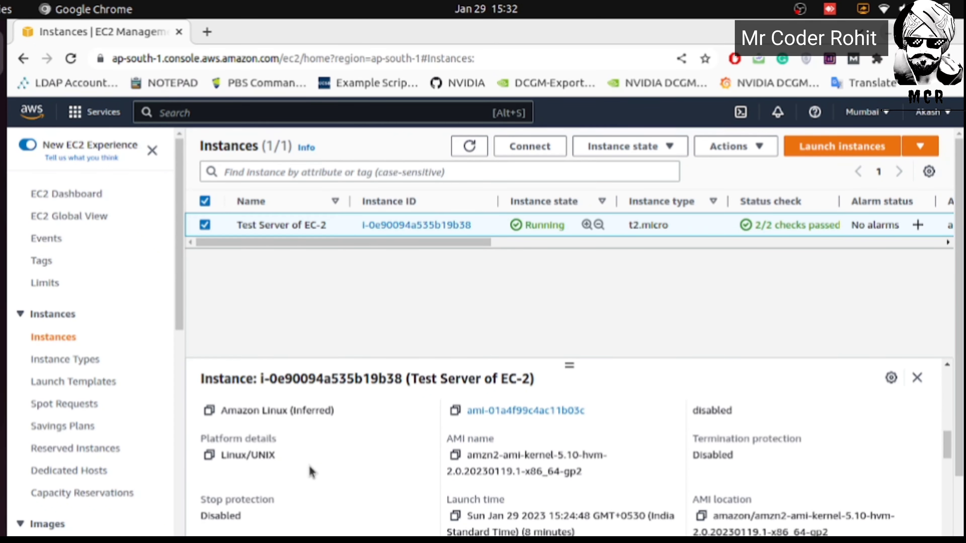
{"action": "scroll", "coordinate": [310, 471], "scroll_direction": "up", "scroll_amount": 1}
{"action": "scroll", "coordinate": [310, 472], "scroll_direction": "down", "scroll_amount": 1}
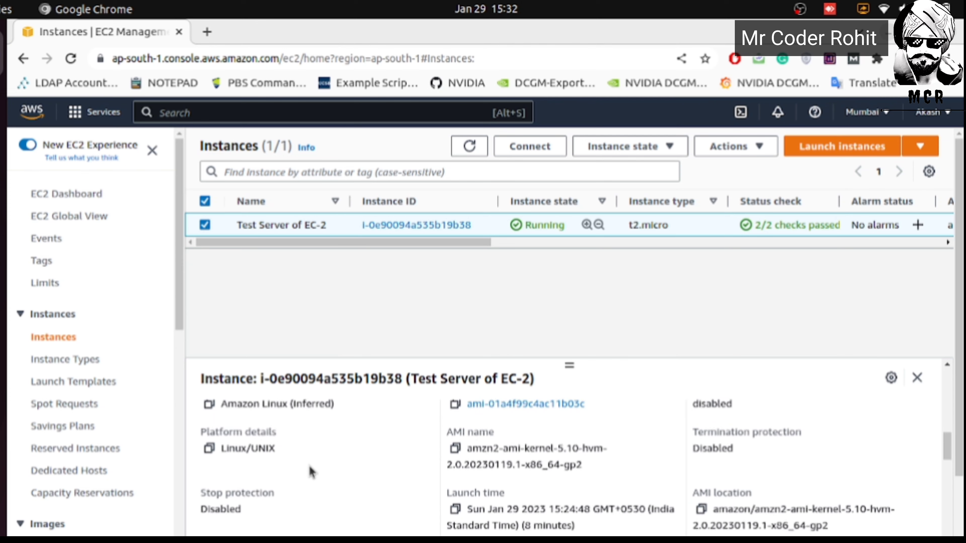
{"action": "scroll", "coordinate": [310, 472], "scroll_direction": "up", "scroll_amount": 8}
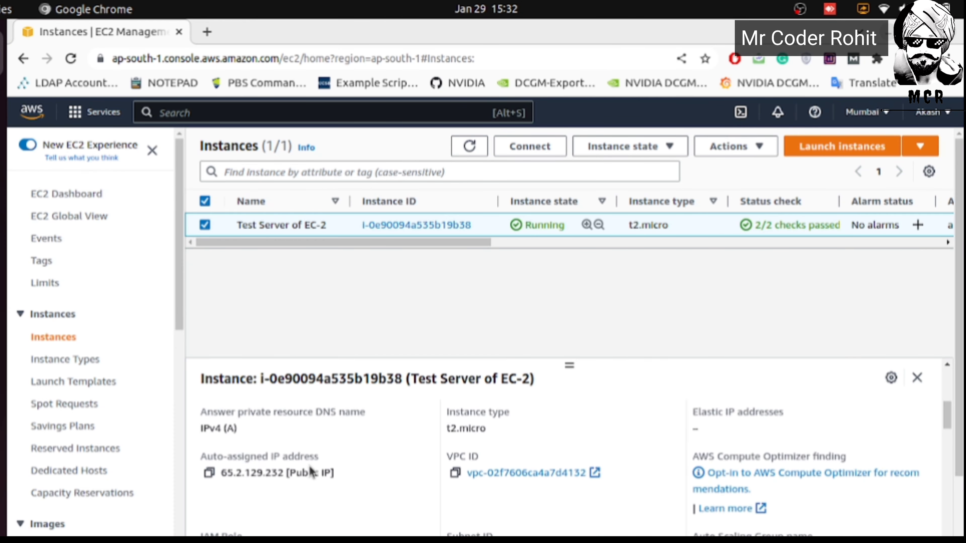
{"action": "scroll", "coordinate": [310, 471], "scroll_direction": "up", "scroll_amount": 2}
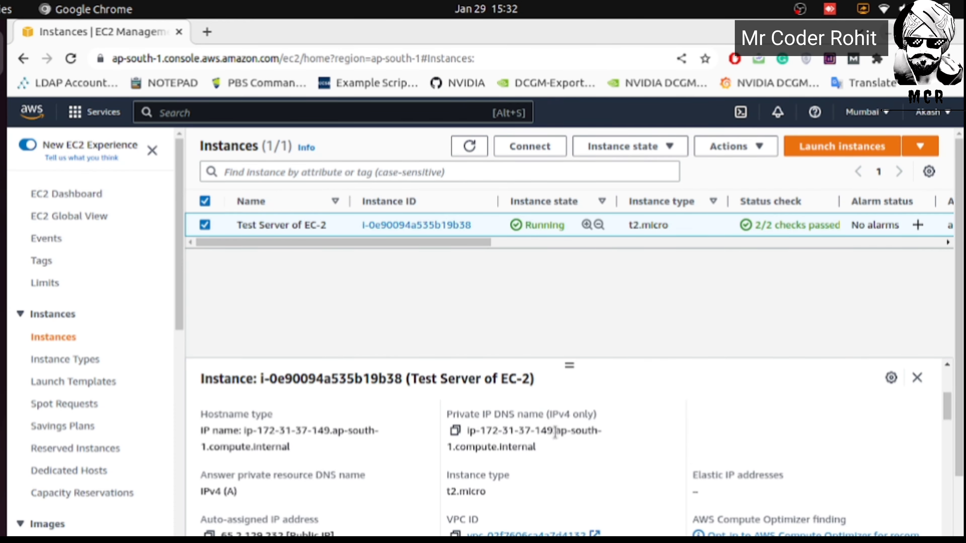
{"action": "left_click_drag", "start_coordinate": [555, 432], "coordinate": [601, 453]}
{"action": "left_click", "coordinate": [601, 453]}
{"action": "scroll", "coordinate": [602, 456], "scroll_direction": "up", "scroll_amount": 3}
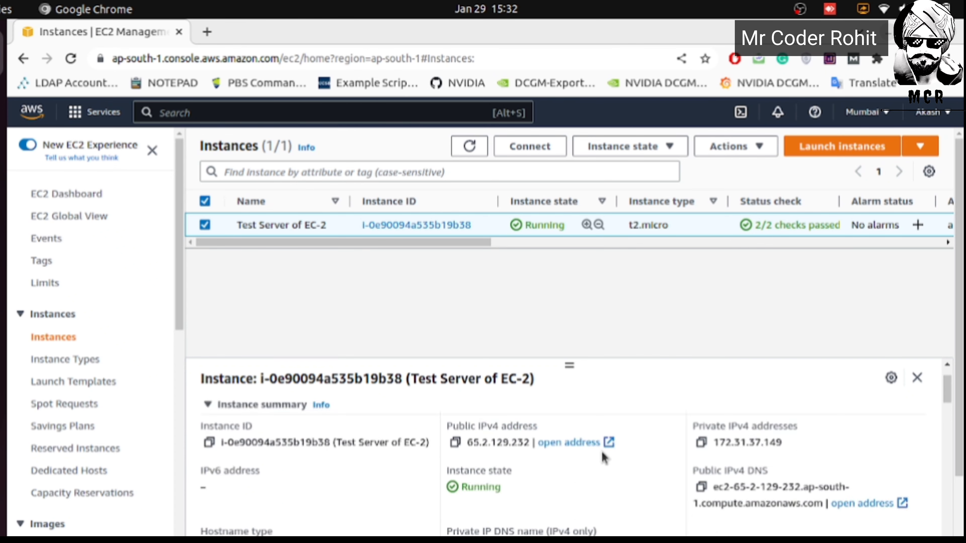
{"action": "scroll", "coordinate": [602, 454], "scroll_direction": "up", "scroll_amount": 2}
Step: Compare the ssh command in Terminal with the instance details in Google Chrome and reopen the instance's connection options
{"action": "left_click", "coordinate": [2, 200]}
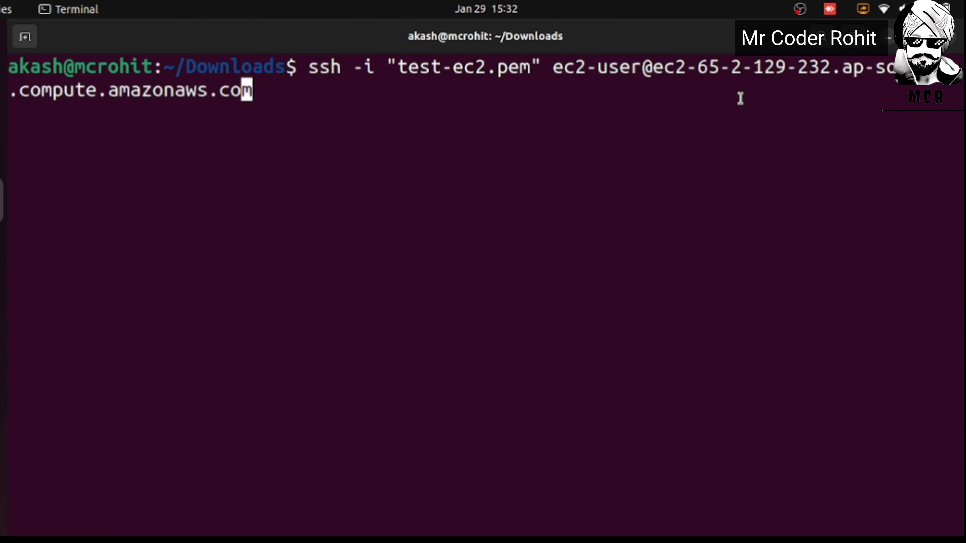
{"action": "left_click", "coordinate": [2, 53]}
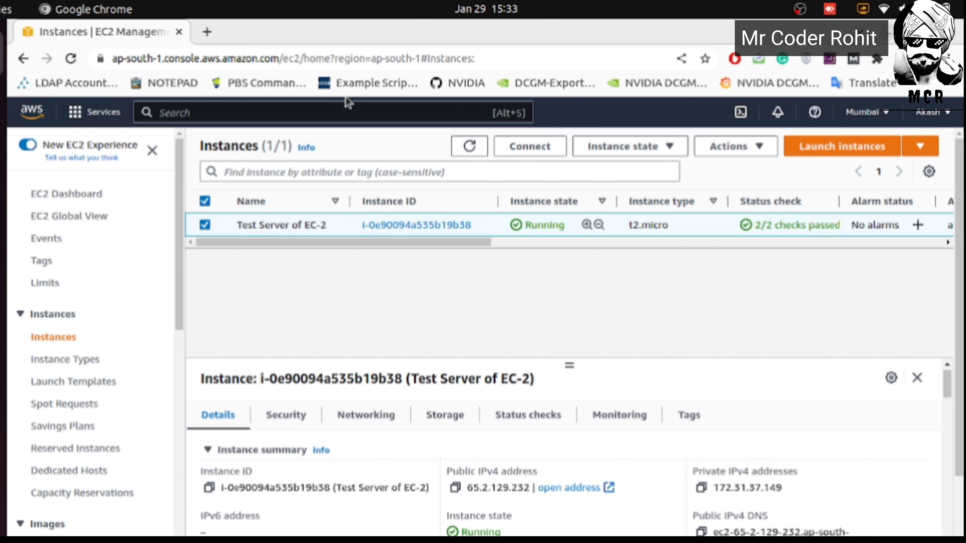
{"action": "left_click", "coordinate": [534, 150]}
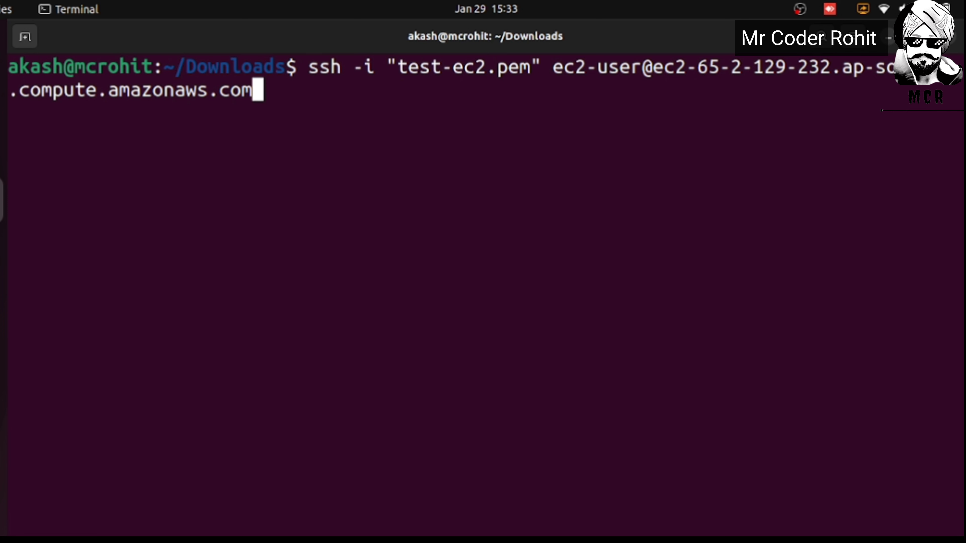
Step: Run the pasted ssh command in Terminal and answer yes to continue connecting to the unknown host
{"action": "key", "text": "Return"}
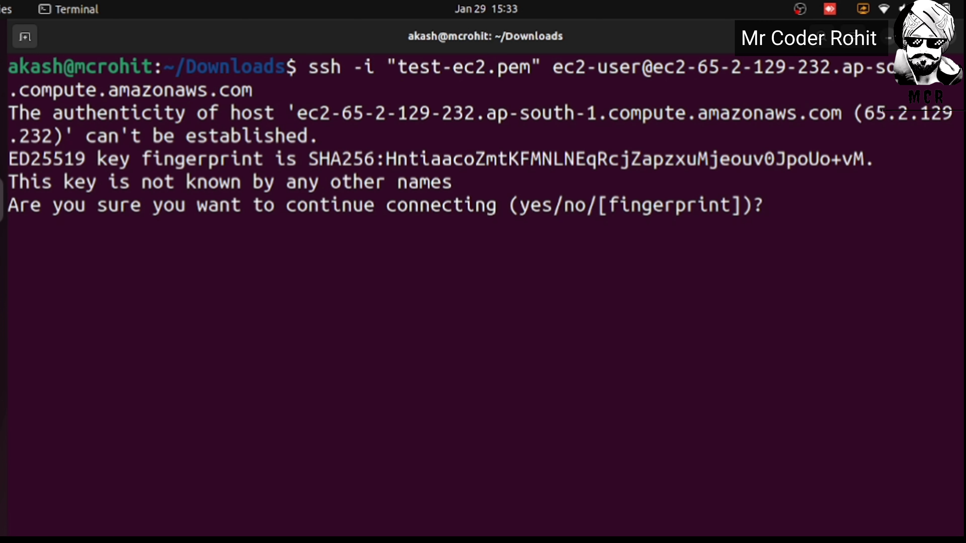
{"action": "type", "text": "yes"}
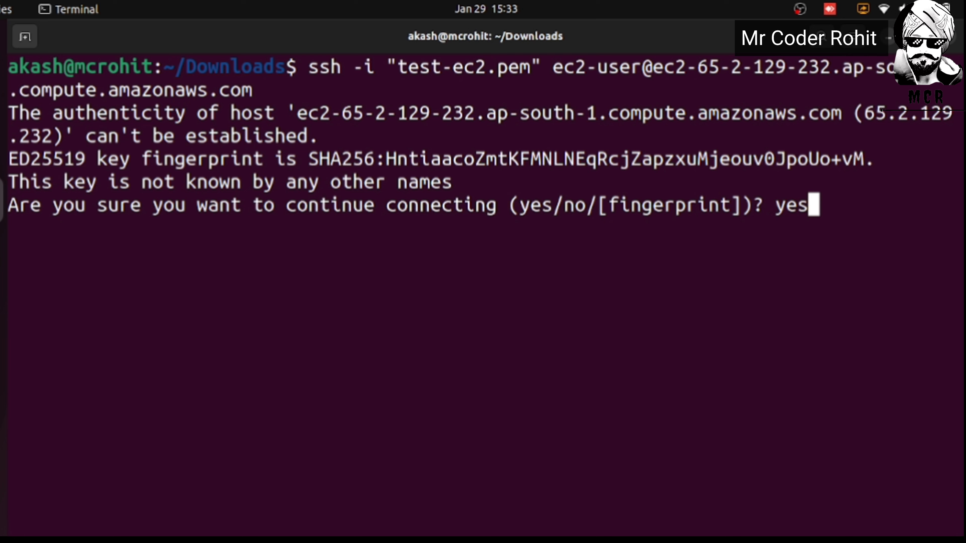
{"action": "key", "text": "Return"}
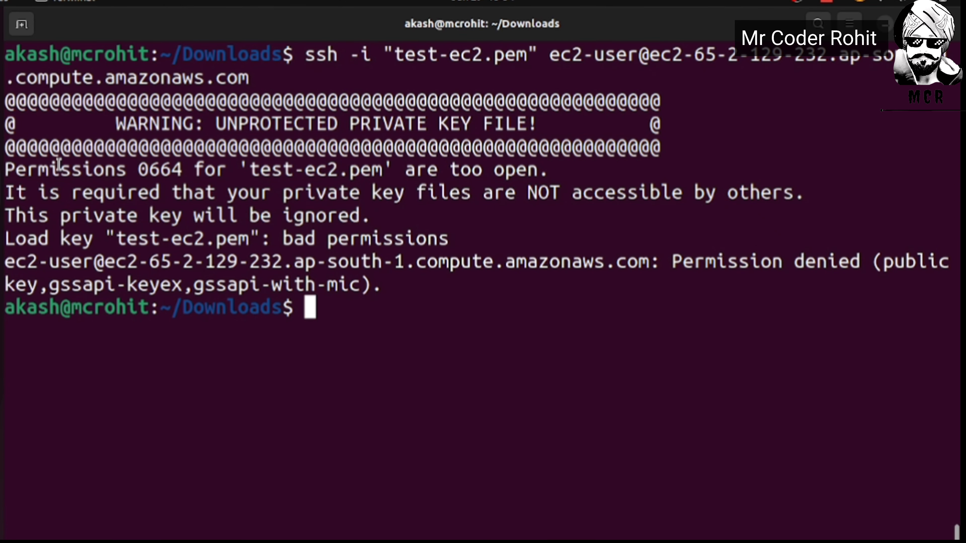
Step: Check the key permission message and copy the chmod 400 test-ec2.pem command from the SSH client instructions in Google Chrome
{"action": "left_click_drag", "start_coordinate": [59, 170], "coordinate": [316, 171]}
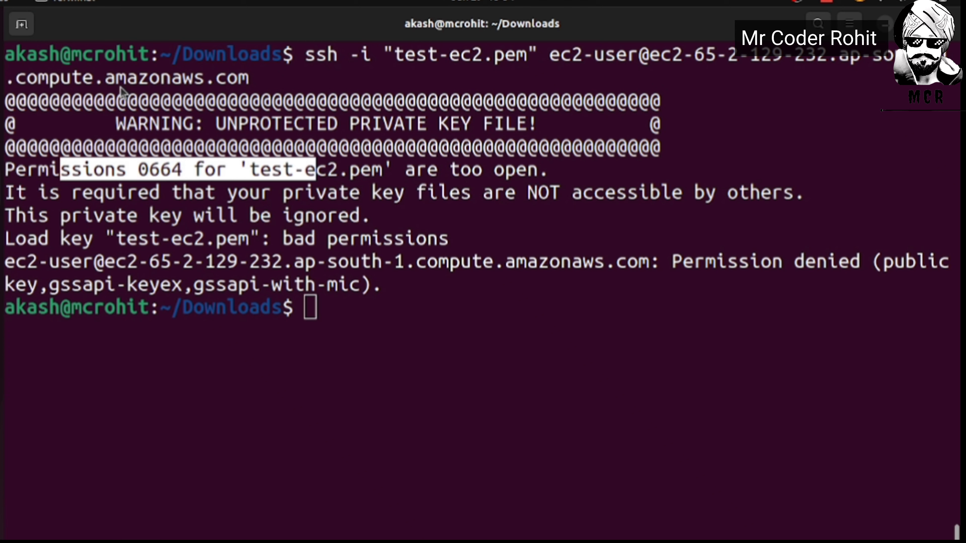
{"action": "key", "text": "alt+Tab"}
{"action": "scroll", "coordinate": [202, 385], "scroll_direction": "down", "scroll_amount": 2}
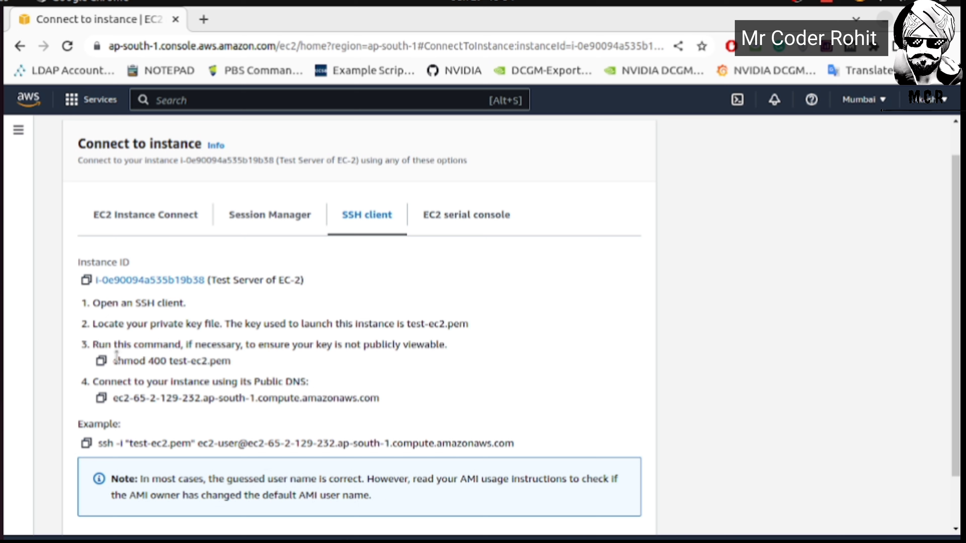
{"action": "left_click_drag", "start_coordinate": [131, 444], "coordinate": [281, 443]}
{"action": "left_click", "coordinate": [217, 392]}
{"action": "left_click_drag", "start_coordinate": [169, 361], "coordinate": [224, 373]}
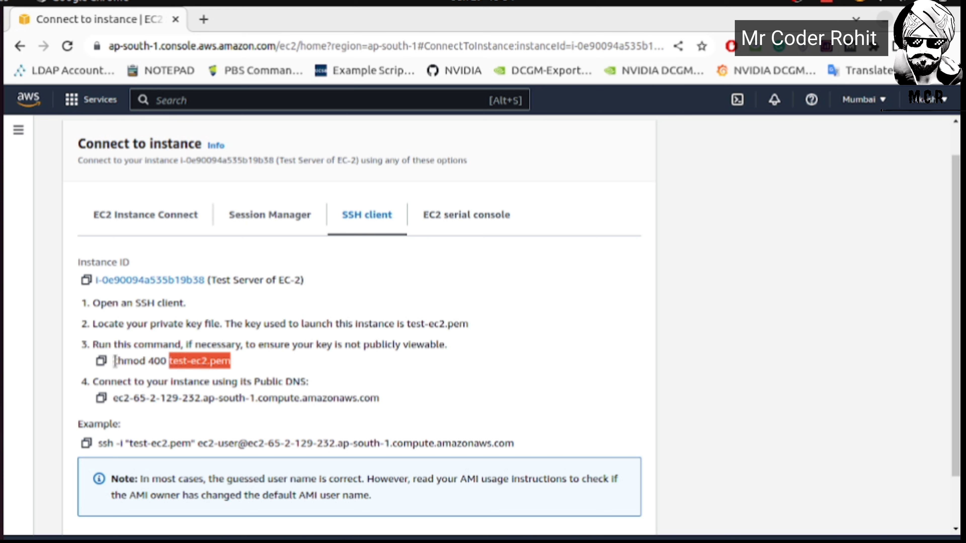
{"action": "left_click_drag", "start_coordinate": [115, 361], "coordinate": [231, 365]}
{"action": "right_click", "coordinate": [222, 361]}
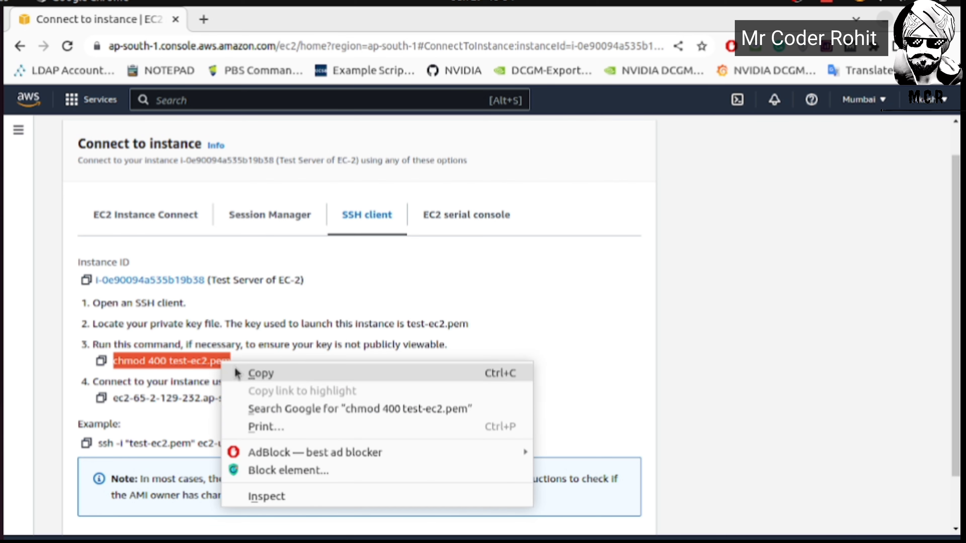
{"action": "left_click", "coordinate": [246, 372]}
Step: Clear the Terminal screen, run ls -l test-ec2.pem and highlight the key file's permissions
{"action": "left_click", "coordinate": [5, 230]}
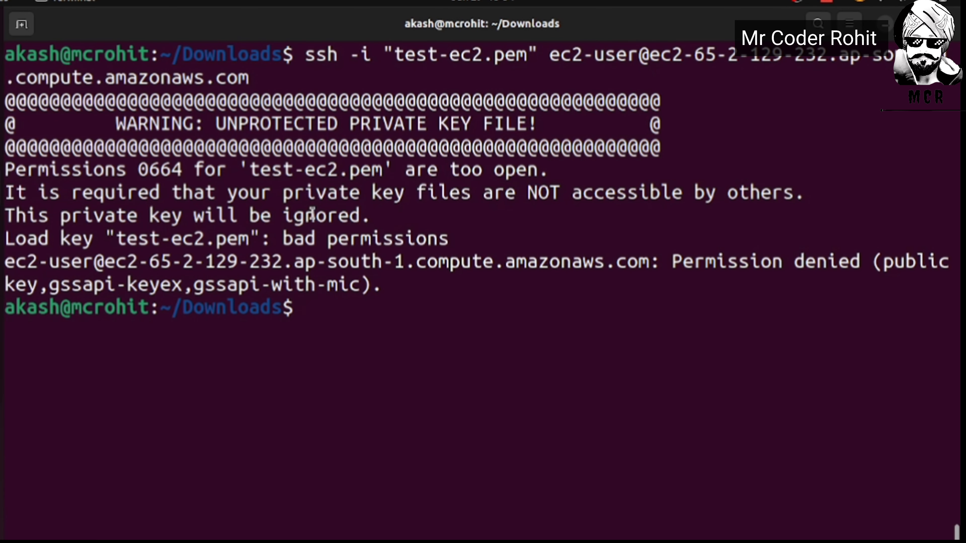
{"action": "key", "text": "ctrl+l"}
{"action": "type", "text": "ls "}
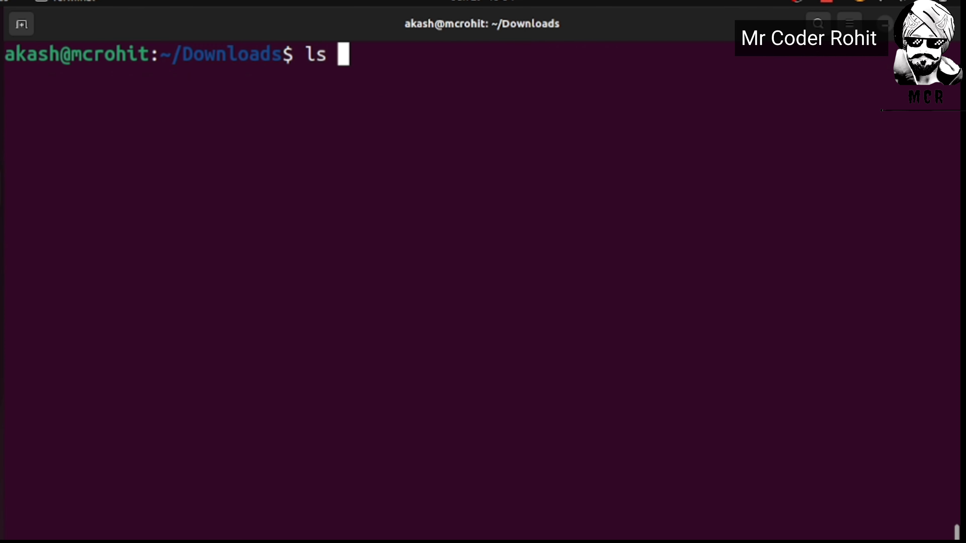
{"action": "type", "text": "-l e"}
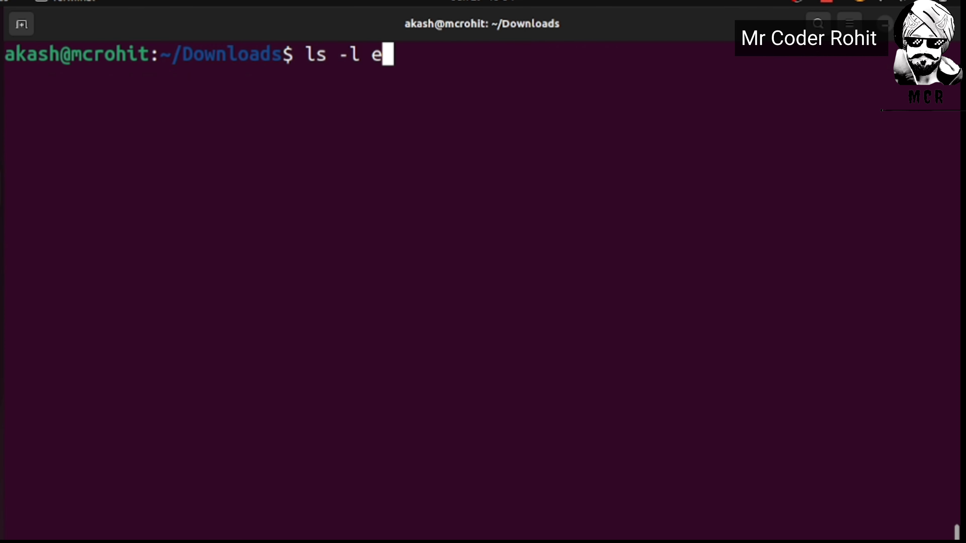
{"action": "key", "text": "BackSpace"}
{"action": "type", "text": "tes"}
{"action": "key", "text": "Tab"}
{"action": "key", "text": "Return"}
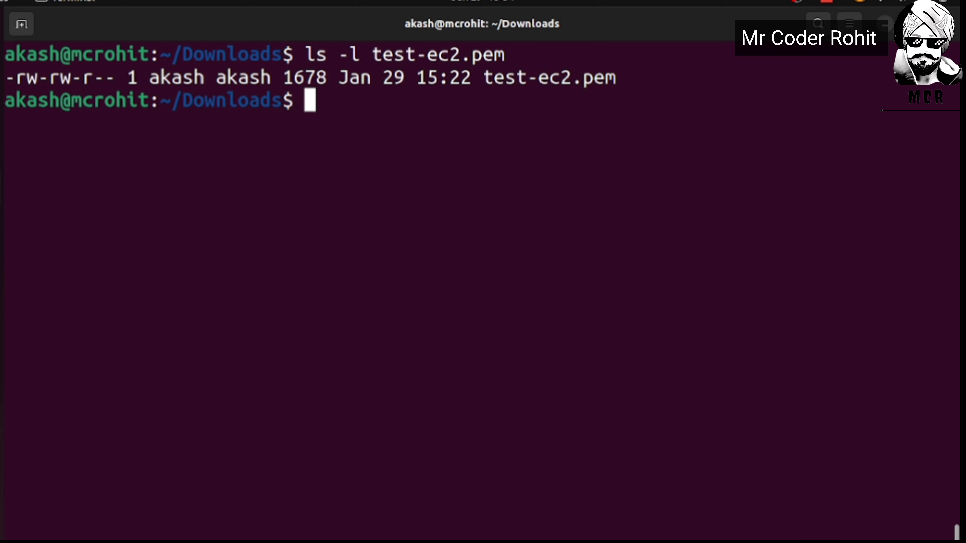
{"action": "left_click_drag", "start_coordinate": [16, 78], "coordinate": [112, 85]}
{"action": "left_click", "coordinate": [303, 131]}
Step: Copy the chmod 400 test-ec2.pem command from the connection instructions in Google Chrome and run it in Terminal
{"action": "key", "text": "alt+Tab"}
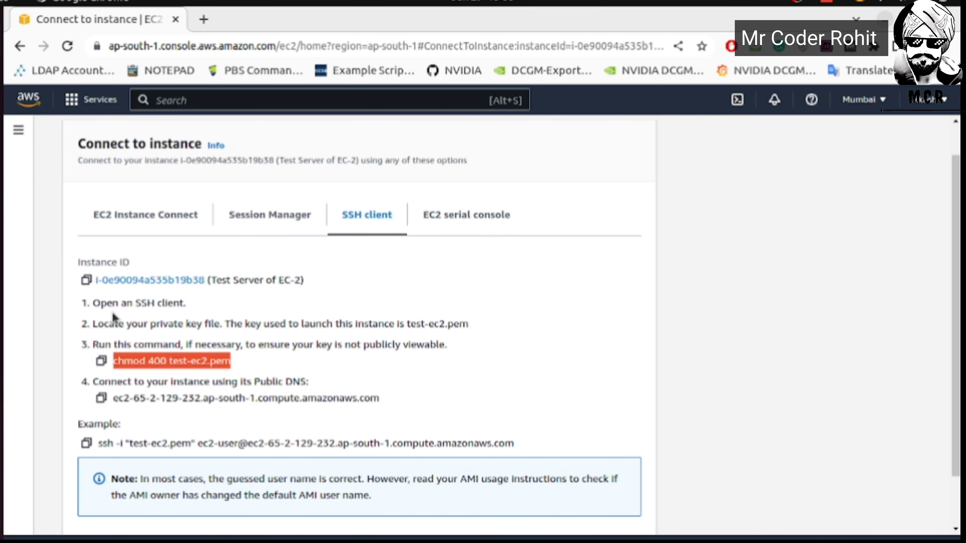
{"action": "left_click", "coordinate": [101, 360]}
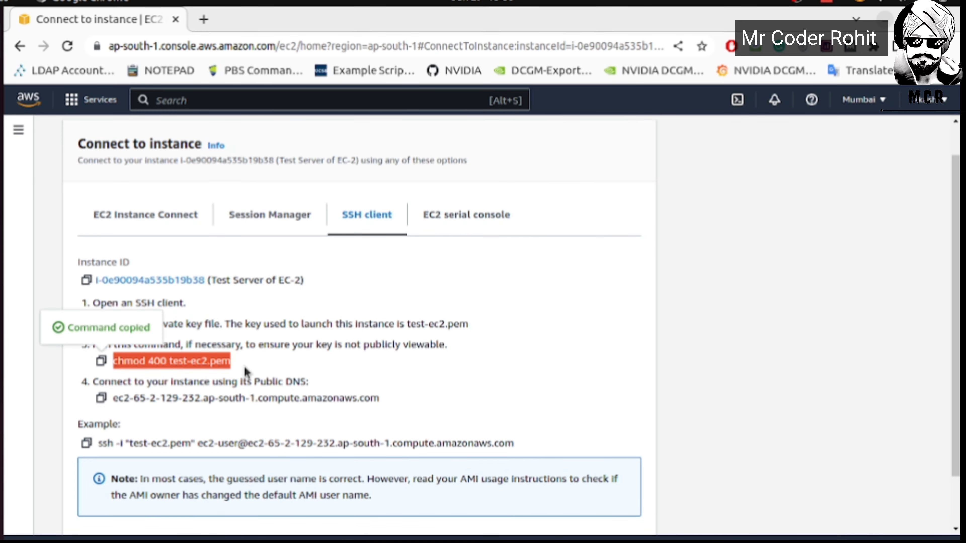
{"action": "key", "text": "alt+Tab"}
{"action": "key", "text": "ctrl+shift+v"}
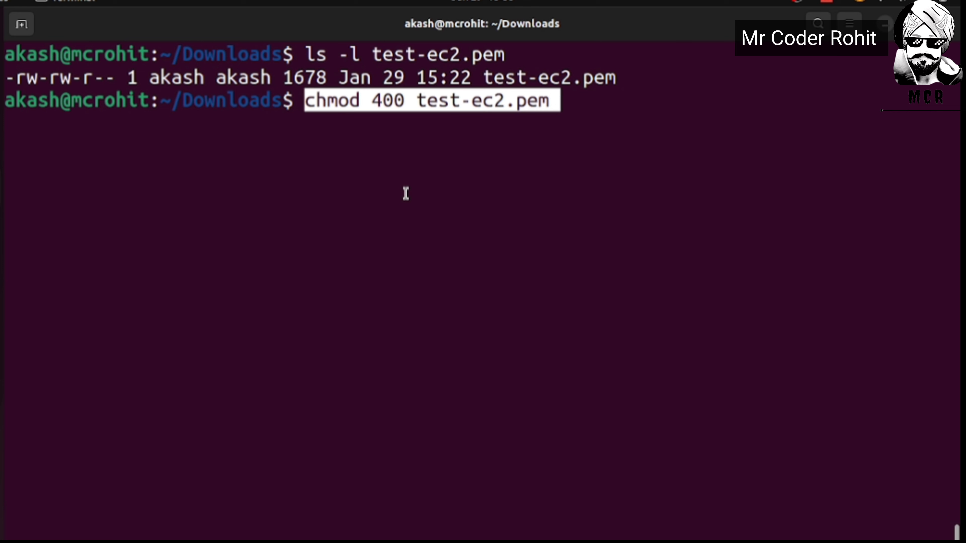
{"action": "key", "text": "Return"}
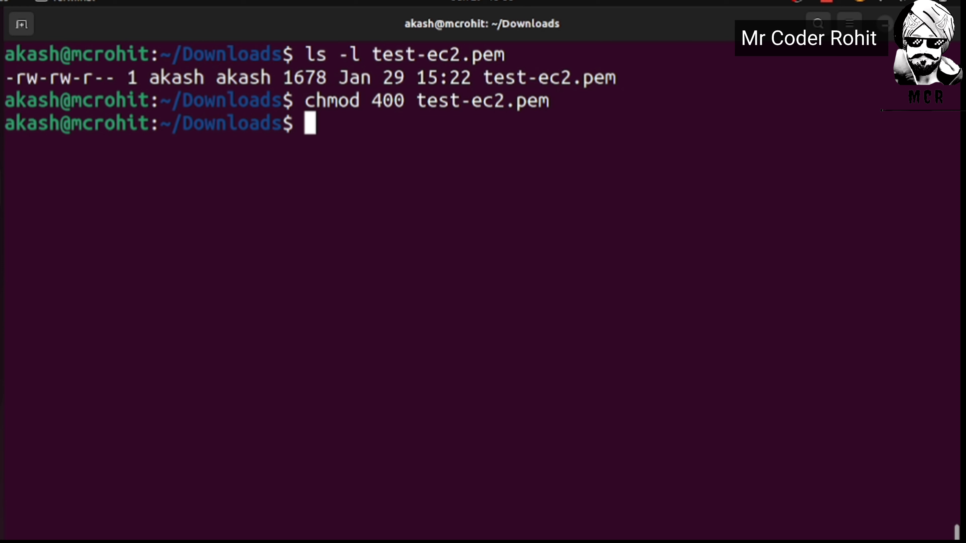
Step: List test-ec2.pem in long format again with ls -l and highlight its permission string
{"action": "type", "text": "ls -l test-ec2.pem"}
{"action": "key", "text": "Return"}
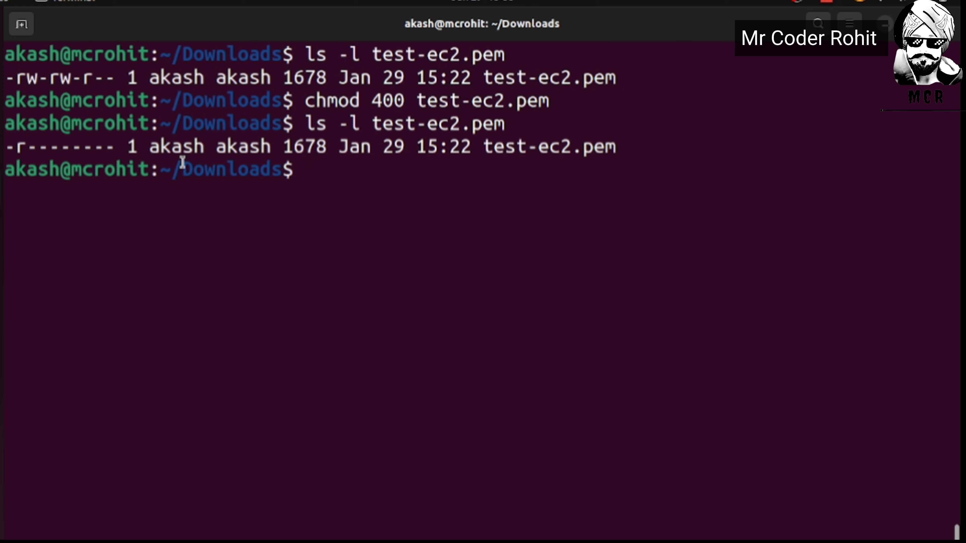
{"action": "left_click_drag", "start_coordinate": [16, 148], "coordinate": [104, 149]}
{"action": "left_click", "coordinate": [119, 151]}
{"action": "left_click", "coordinate": [30, 150]}
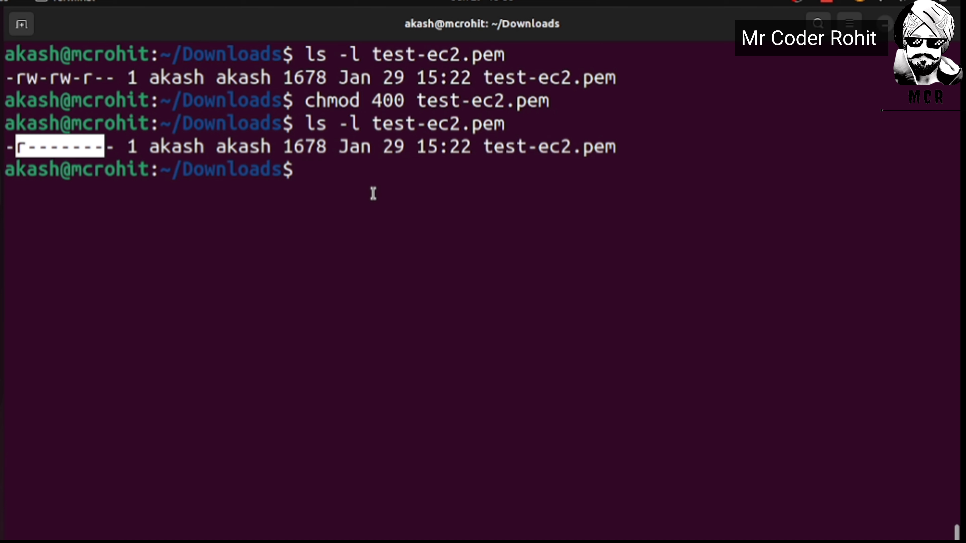
Step: Rerun the earlier ssh command with test-ec2.pem as ec2-user on a cleared screen and highlight the Amazon Linux 2 login banner
{"action": "left_click", "coordinate": [372, 194]}
{"action": "key", "text": "Up"}
{"action": "key", "text": "Up"}
{"action": "key", "text": "Up"}
{"action": "key", "text": "Up"}
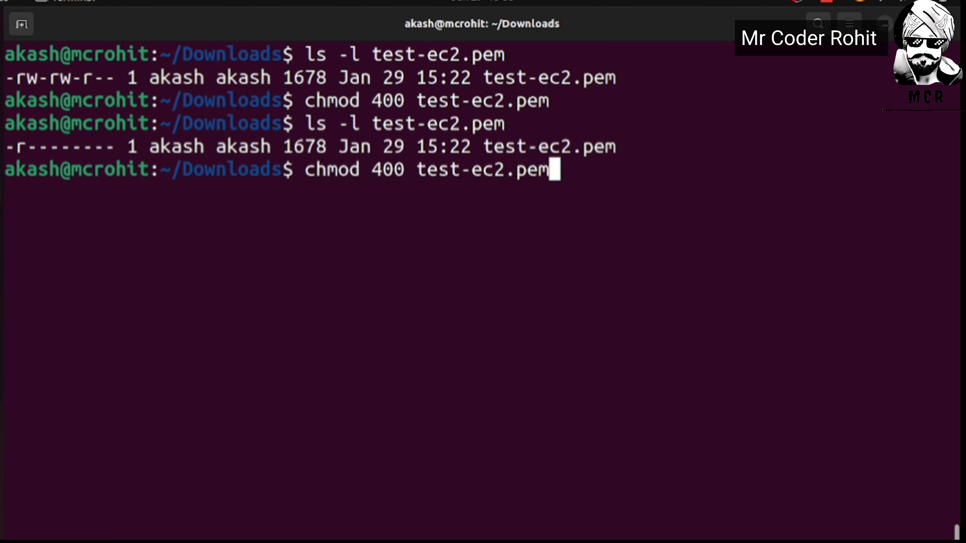
{"action": "key", "text": "ctrl+l"}
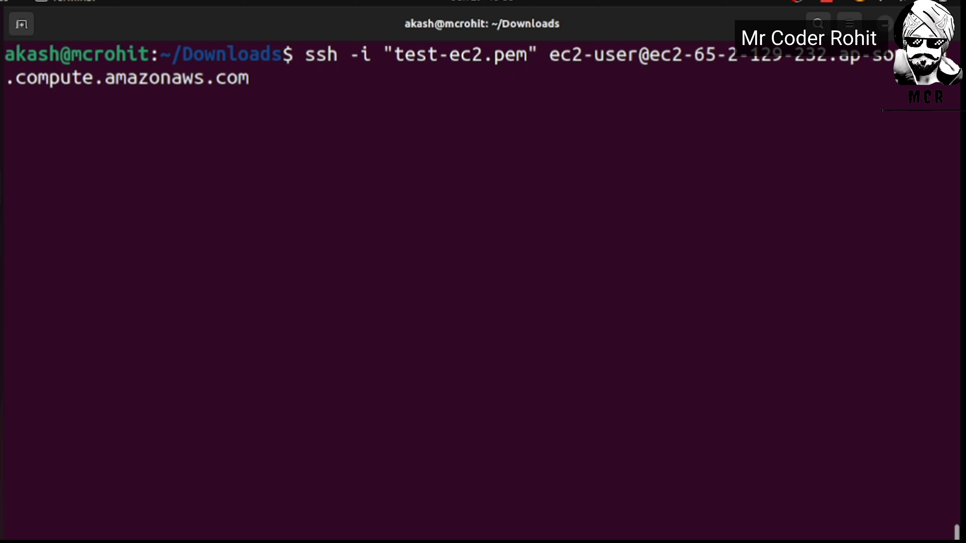
{"action": "key", "text": "Return"}
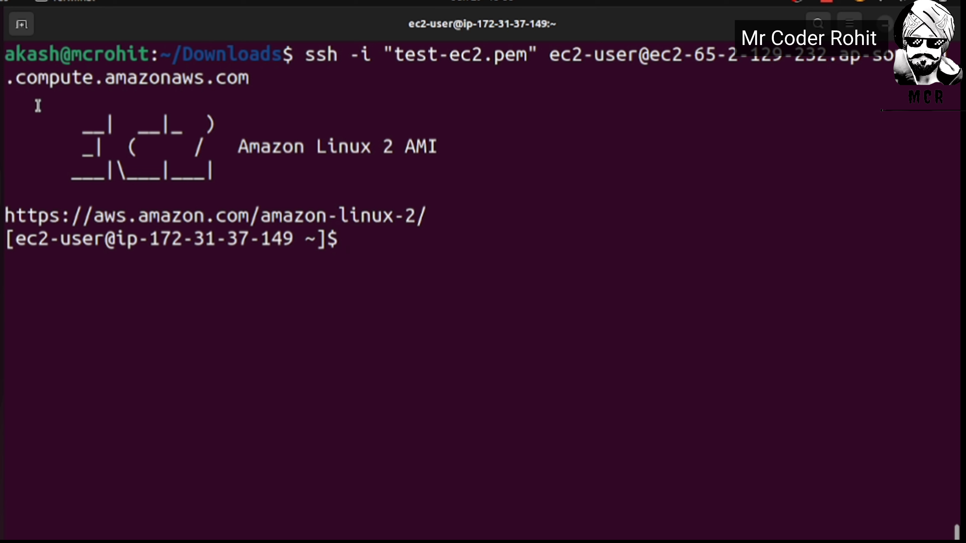
{"action": "left_click_drag", "start_coordinate": [39, 103], "coordinate": [360, 211]}
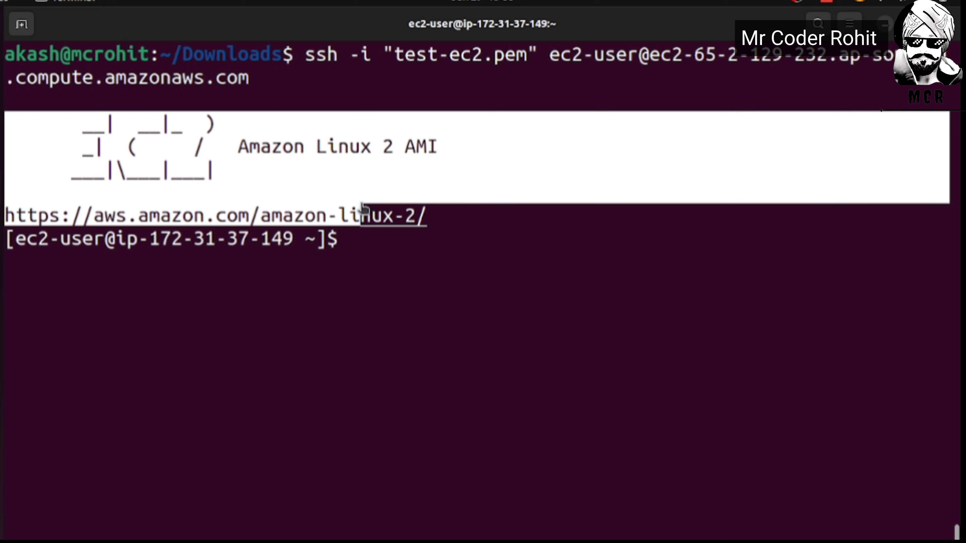